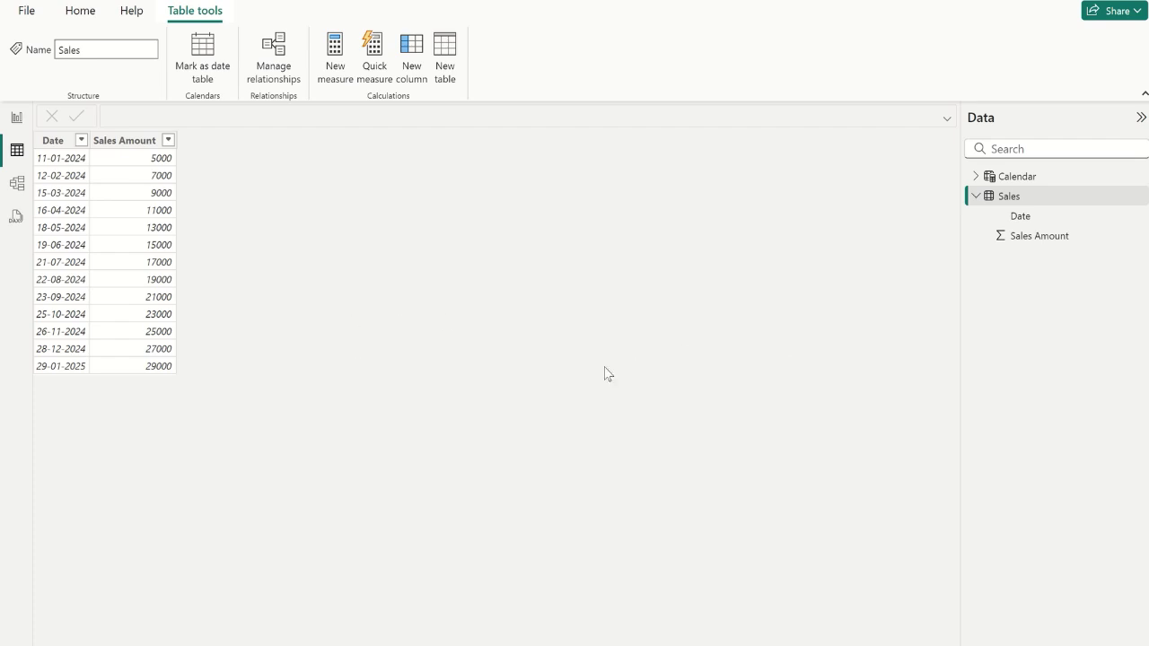
Examine the Date and Sales Amount columns of the Sales table.
{"action": "left_click", "coordinate": [96, 143]}
{"action": "left_click", "coordinate": [67, 143]}
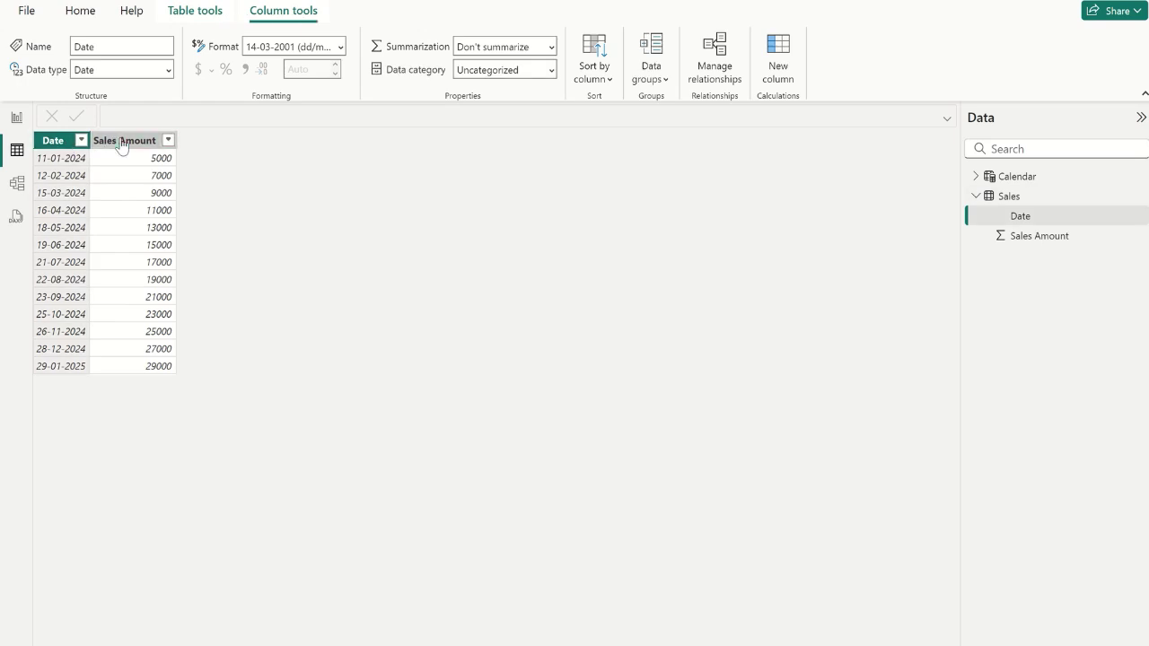
{"action": "left_click", "coordinate": [120, 143]}
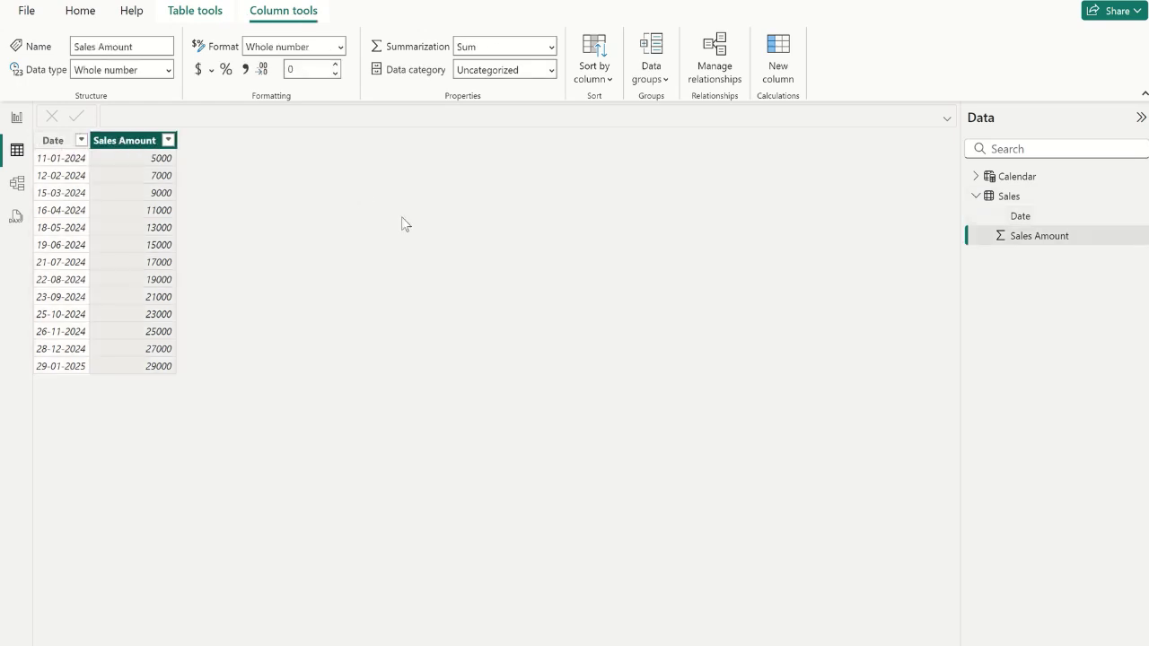
{"action": "left_click", "coordinate": [1043, 203]}
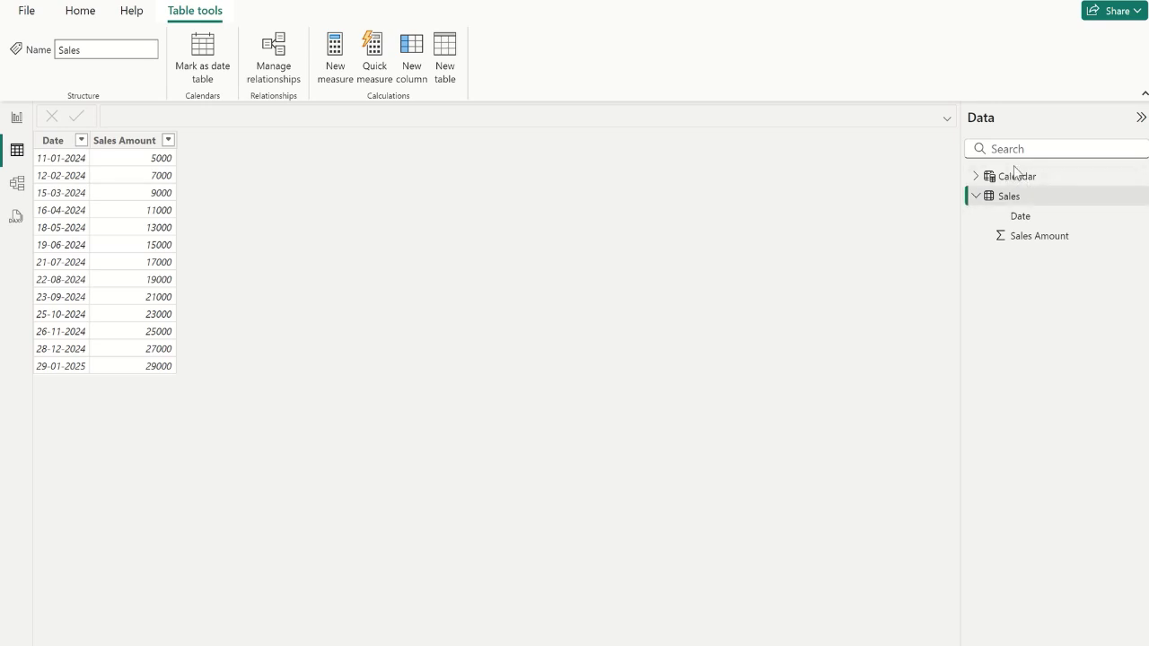
Examine the Date, Year, Month and MonthName columns of the Calendar table.
{"action": "left_click", "coordinate": [1015, 174]}
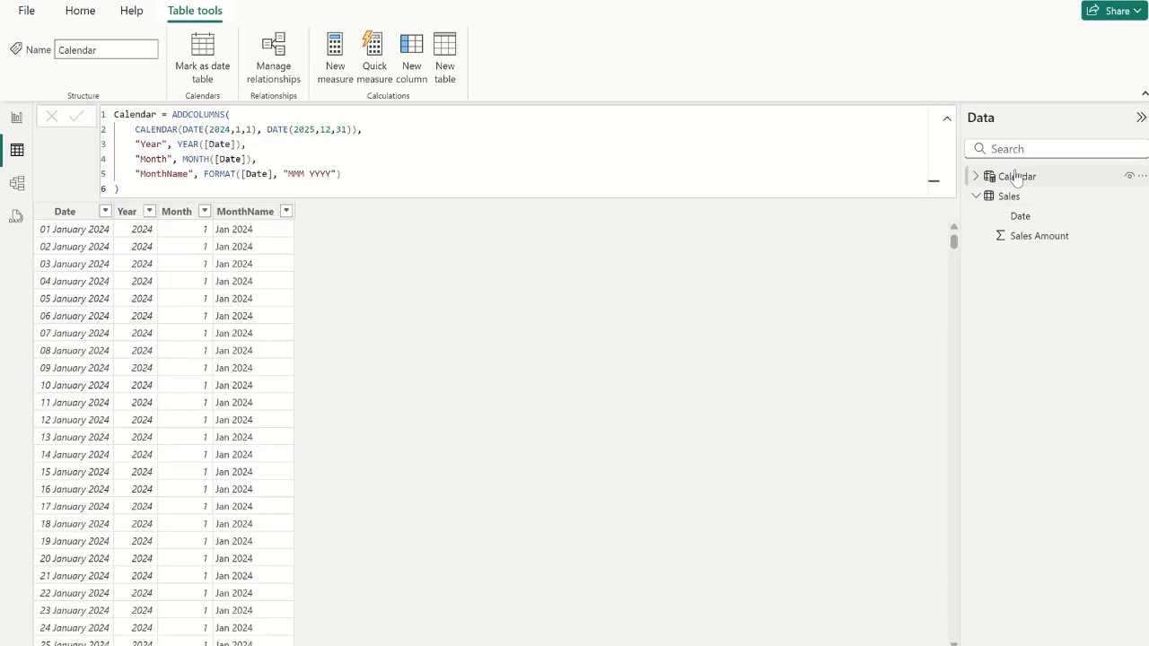
{"action": "left_click", "coordinate": [77, 212]}
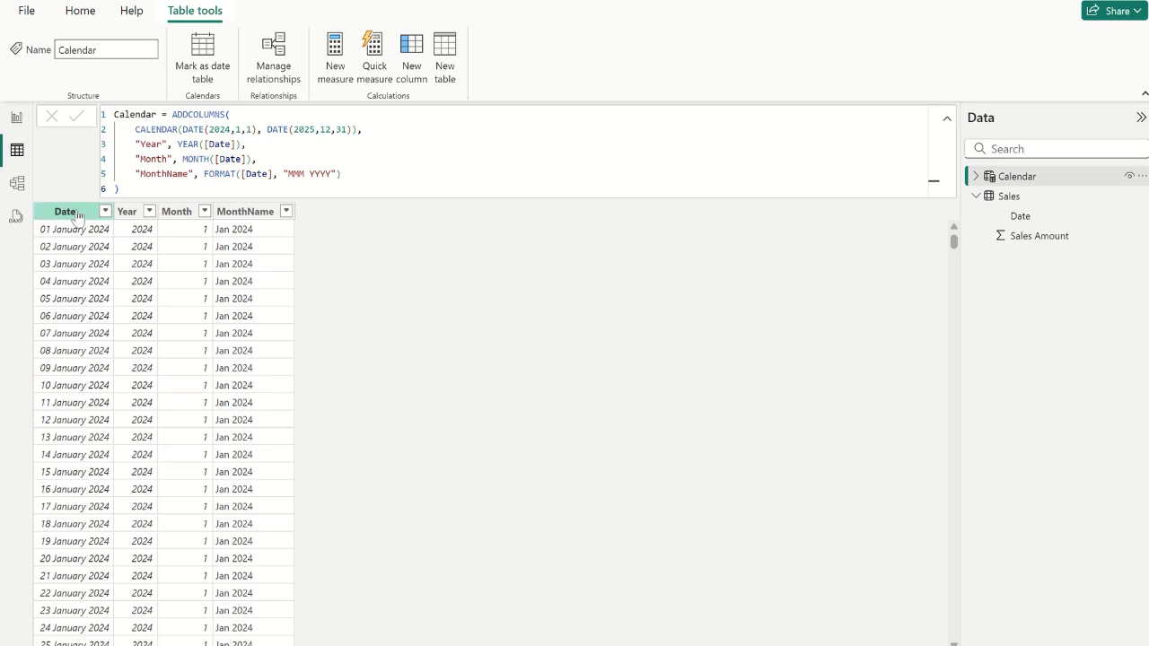
{"action": "left_click", "coordinate": [127, 214]}
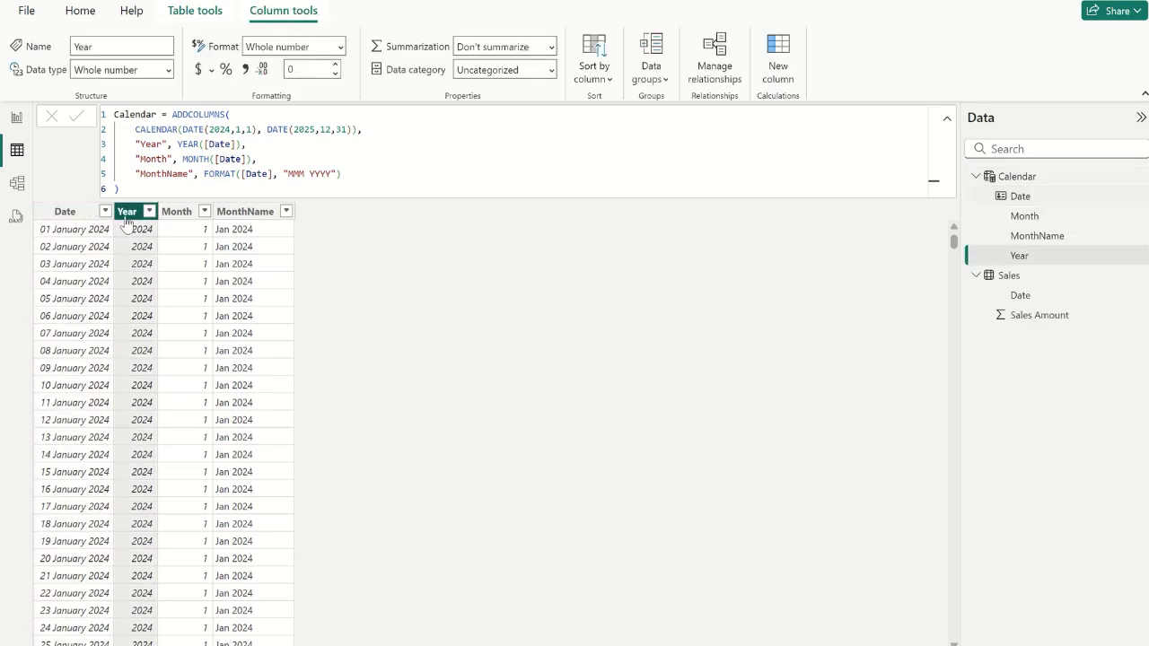
{"action": "left_click", "coordinate": [174, 216]}
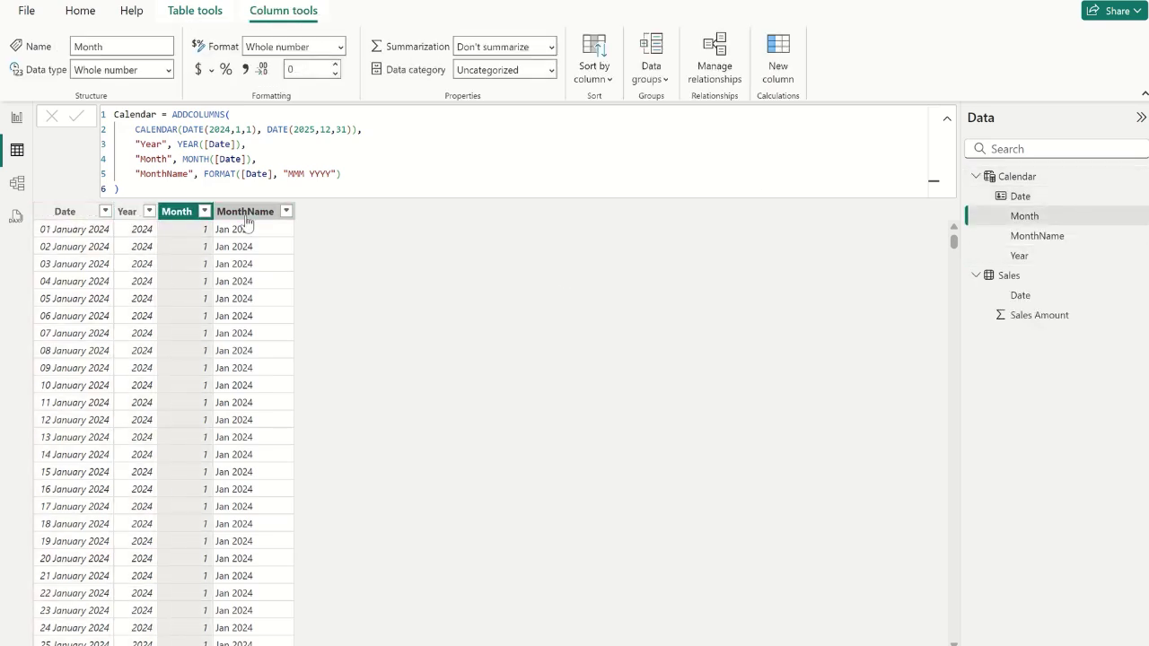
{"action": "left_click", "coordinate": [246, 216]}
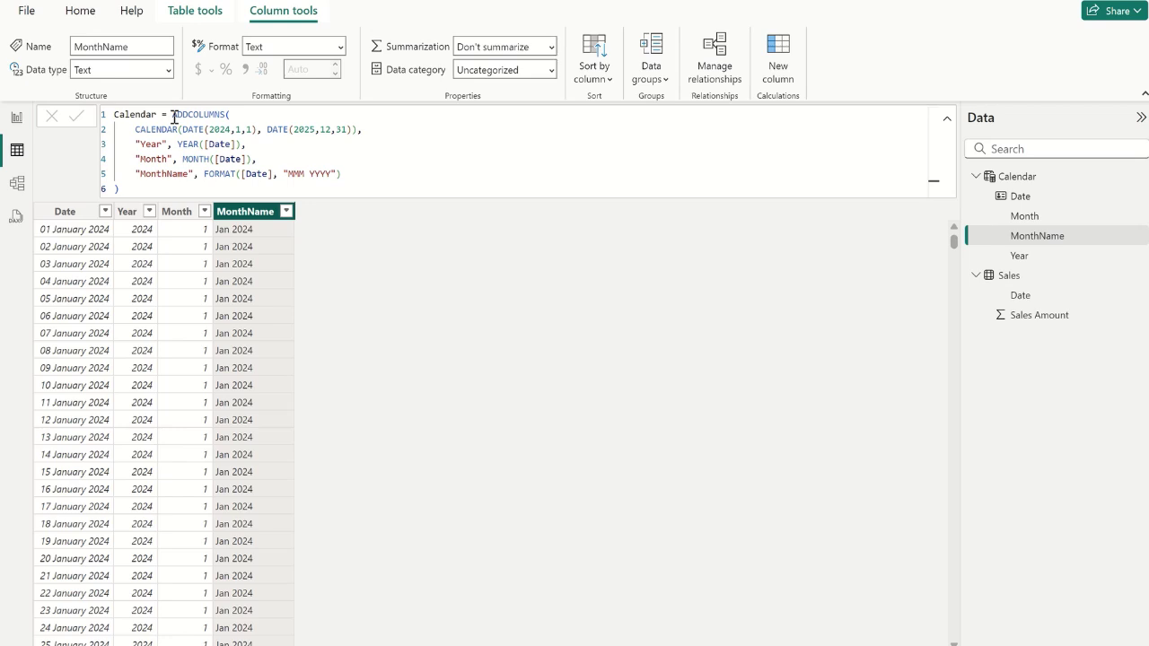
Review the settings of the relationship between the Sales and Calendar tables in the model's relationship editor.
{"action": "left_click", "coordinate": [17, 184]}
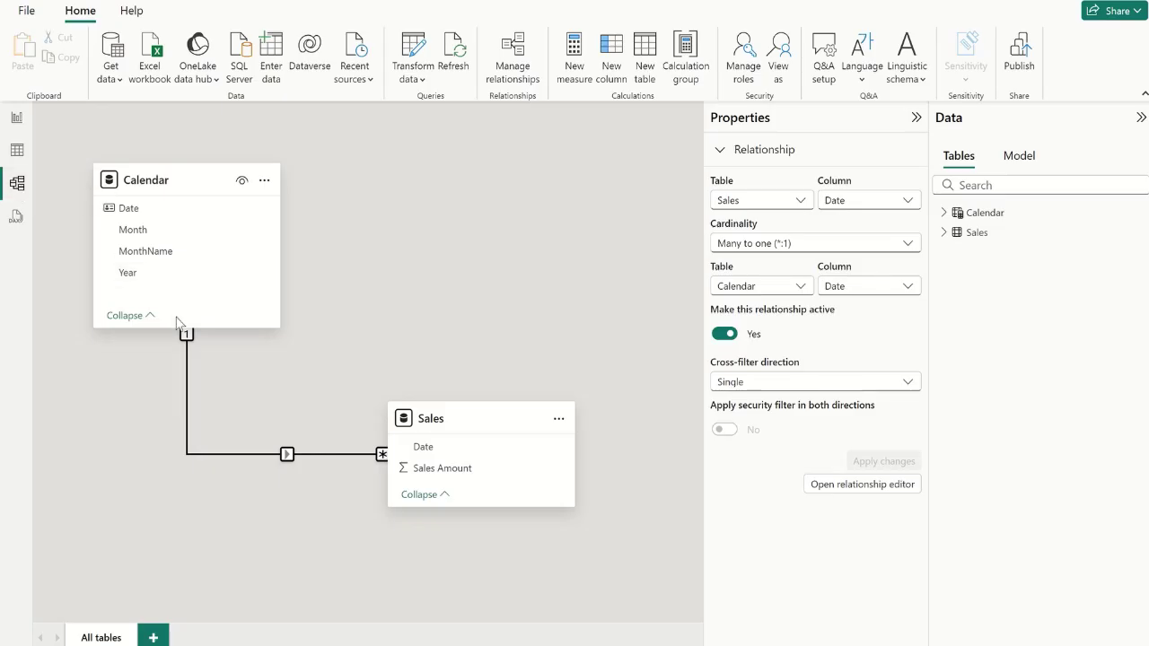
{"action": "double_click", "coordinate": [255, 458]}
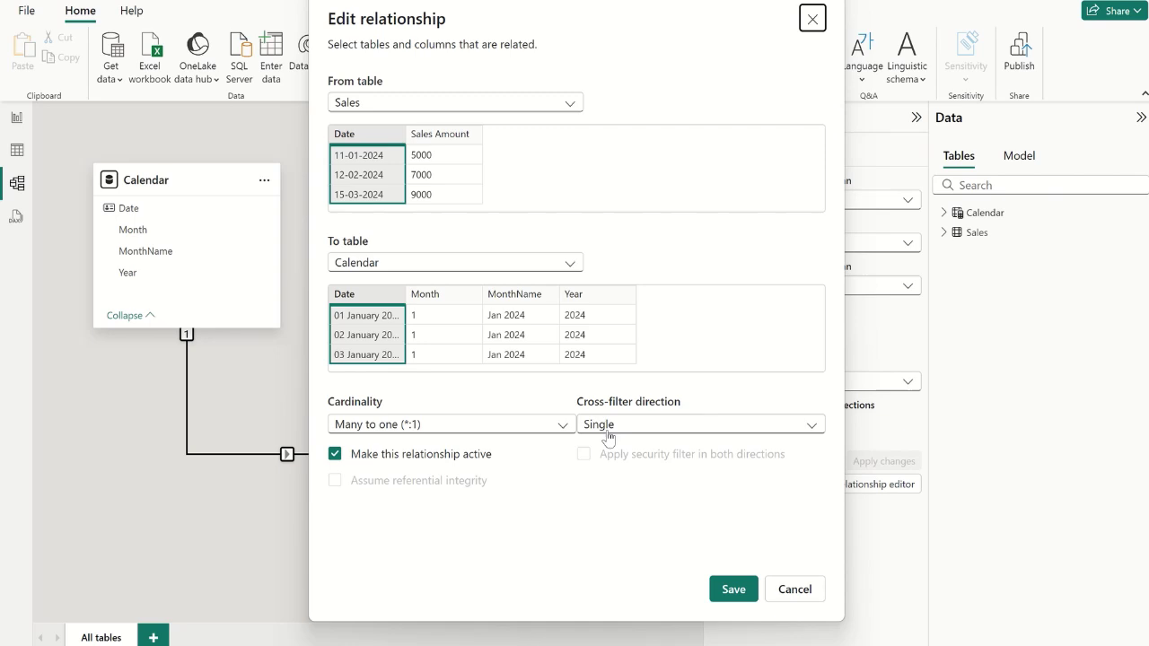
{"action": "left_click", "coordinate": [733, 588]}
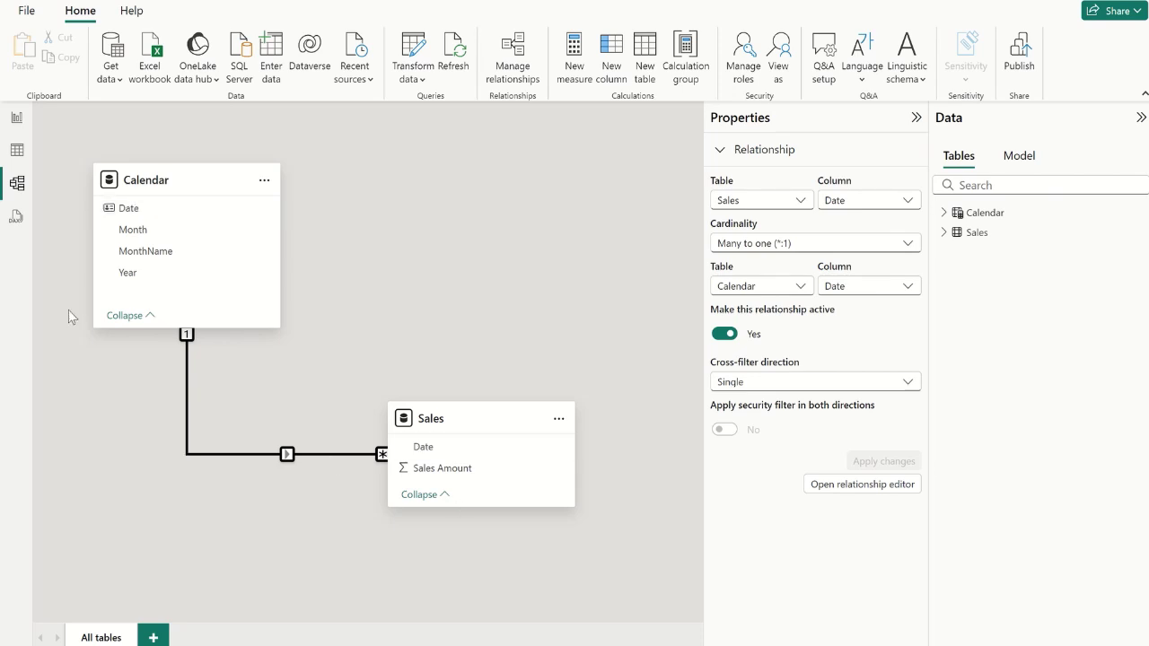
Create a new measure in the Sales table and enlarge the formula text.
{"action": "left_click", "coordinate": [18, 156]}
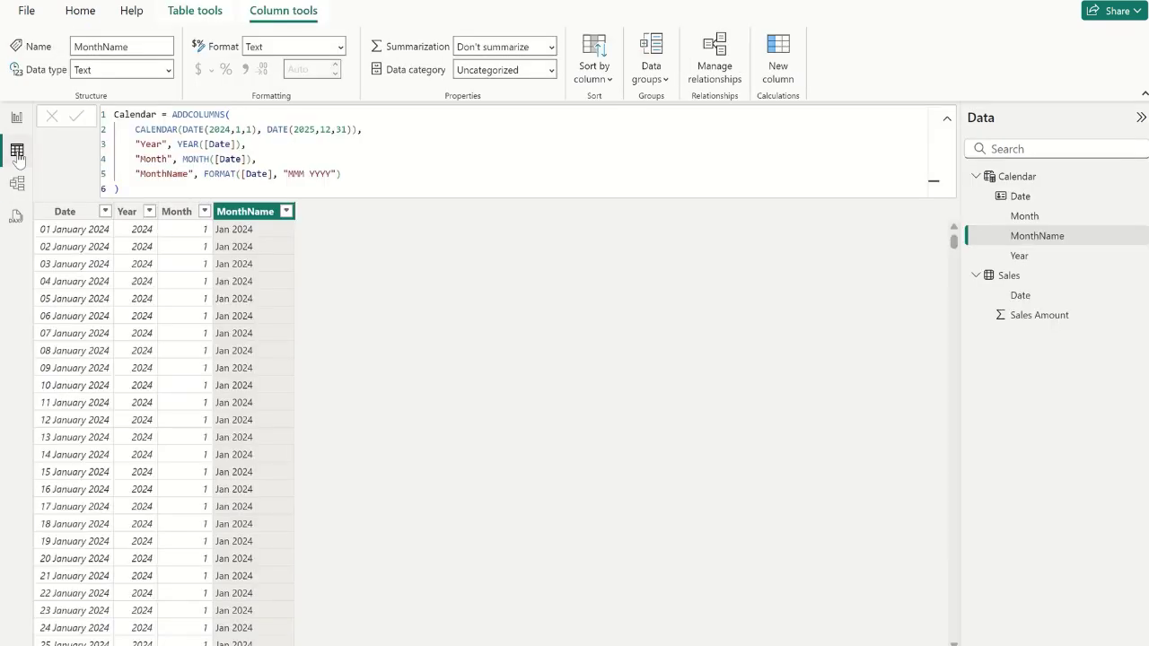
{"action": "right_click", "coordinate": [1025, 285]}
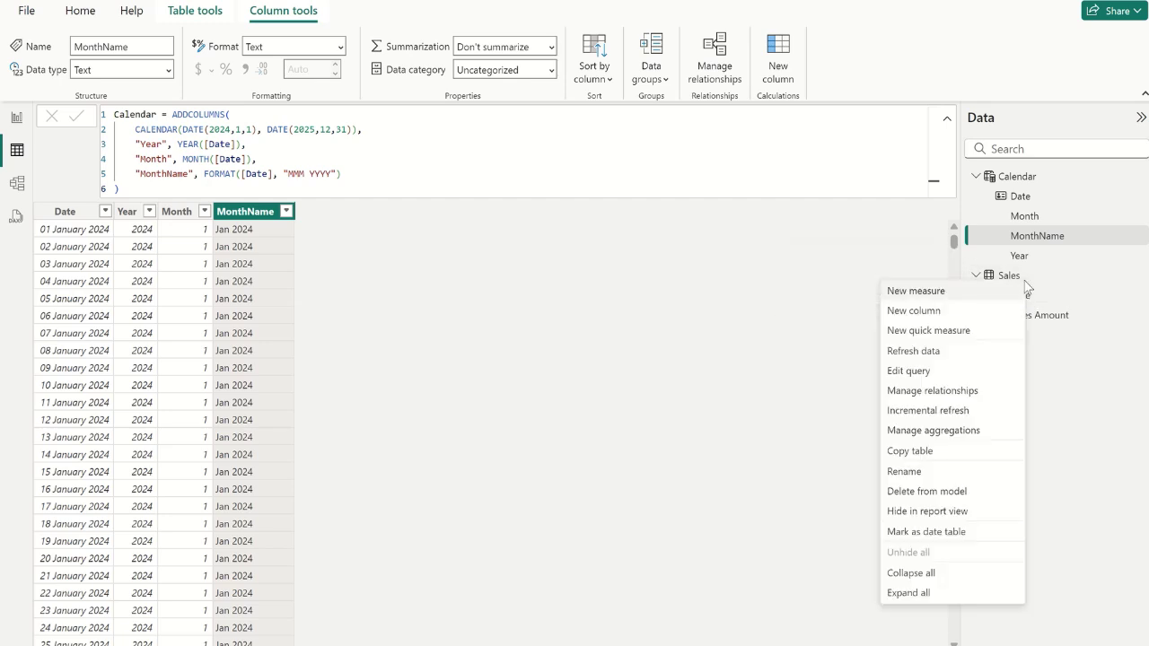
{"action": "left_click", "coordinate": [930, 290]}
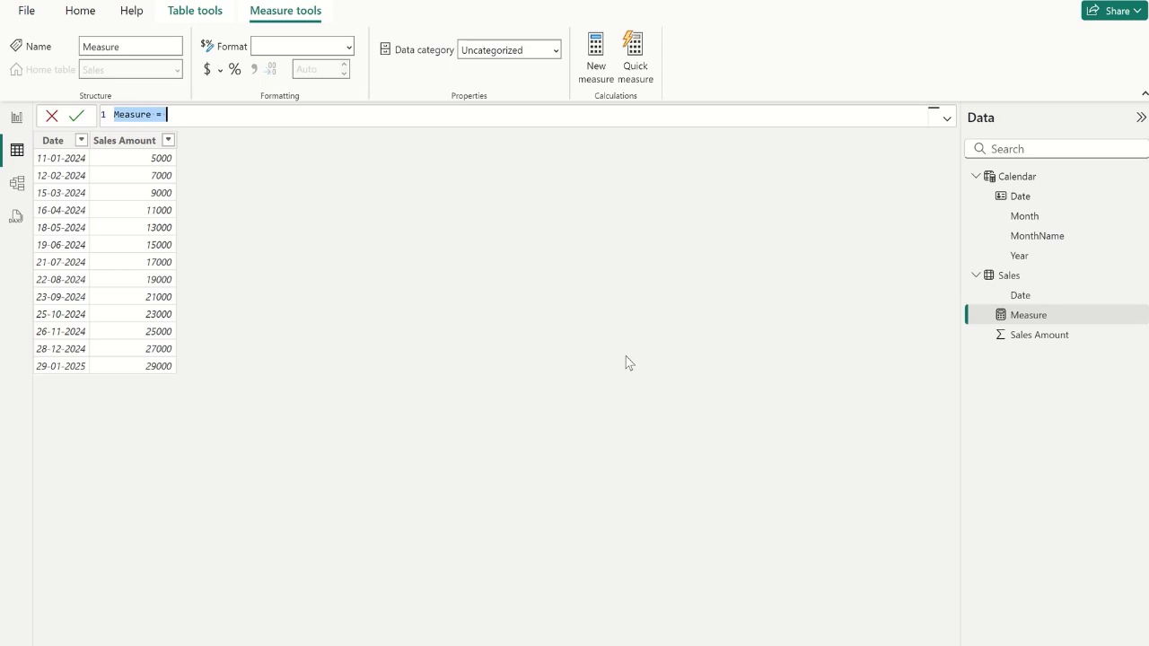
{"action": "left_click", "coordinate": [183, 116]}
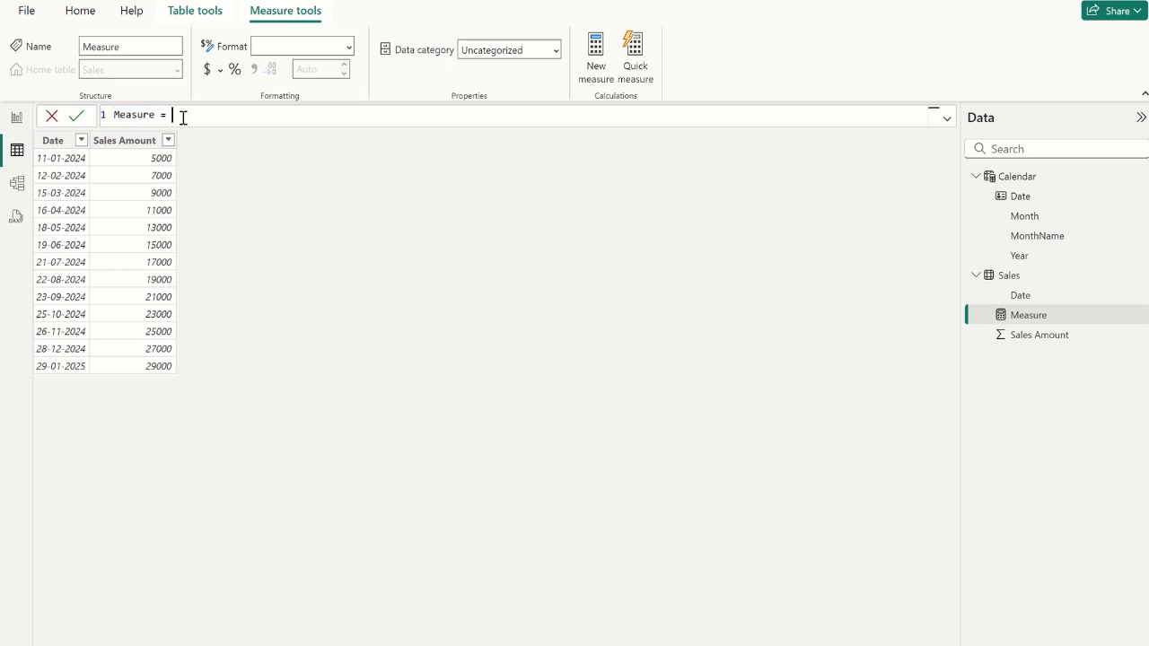
{"action": "scroll", "coordinate": [182, 116], "scroll_direction": "up", "scroll_amount": 3}
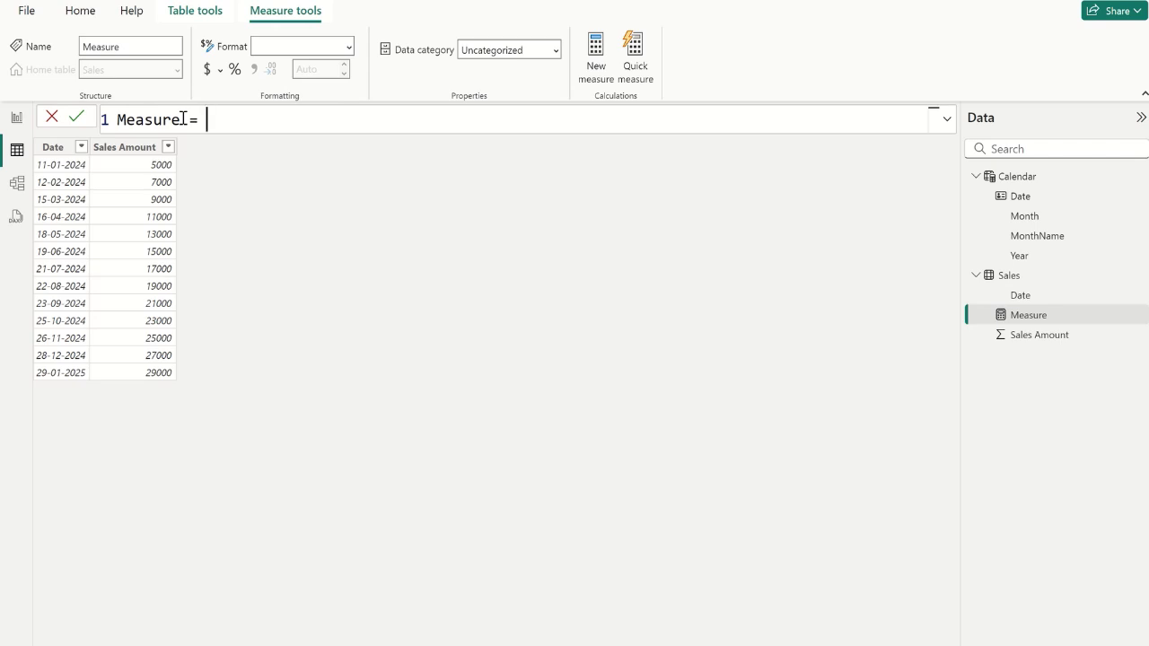
Name the new measure "Last 3 Months Sales" and start a second line after the equals sign.
{"action": "double_click", "coordinate": [135, 119]}
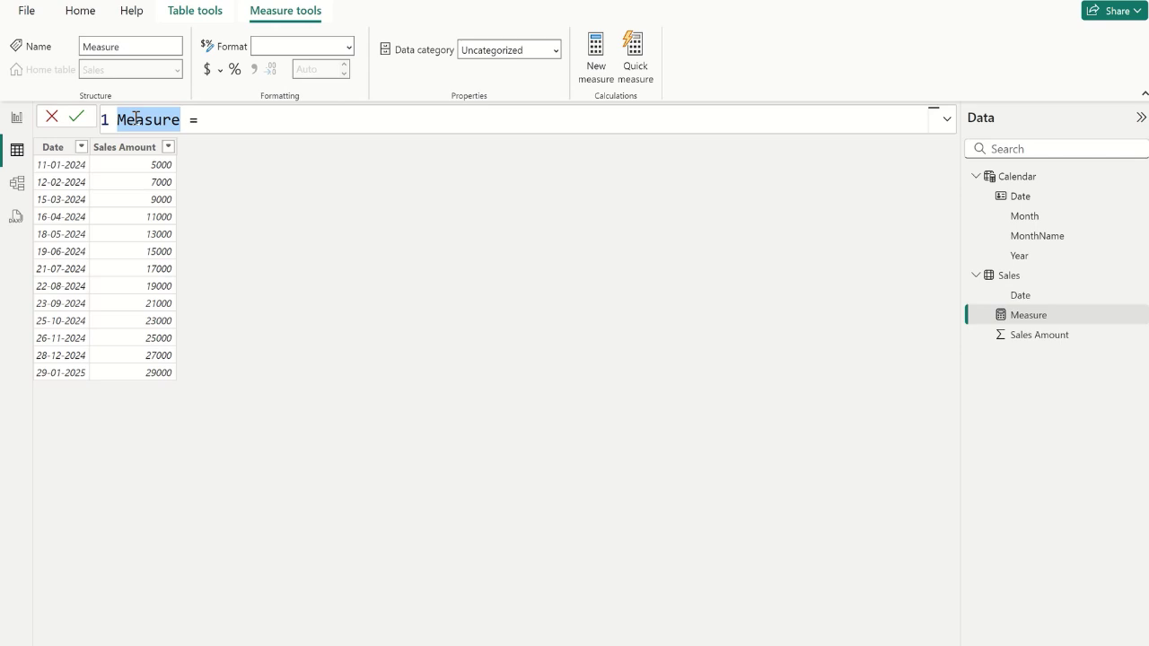
{"action": "type", "text": "Last "}
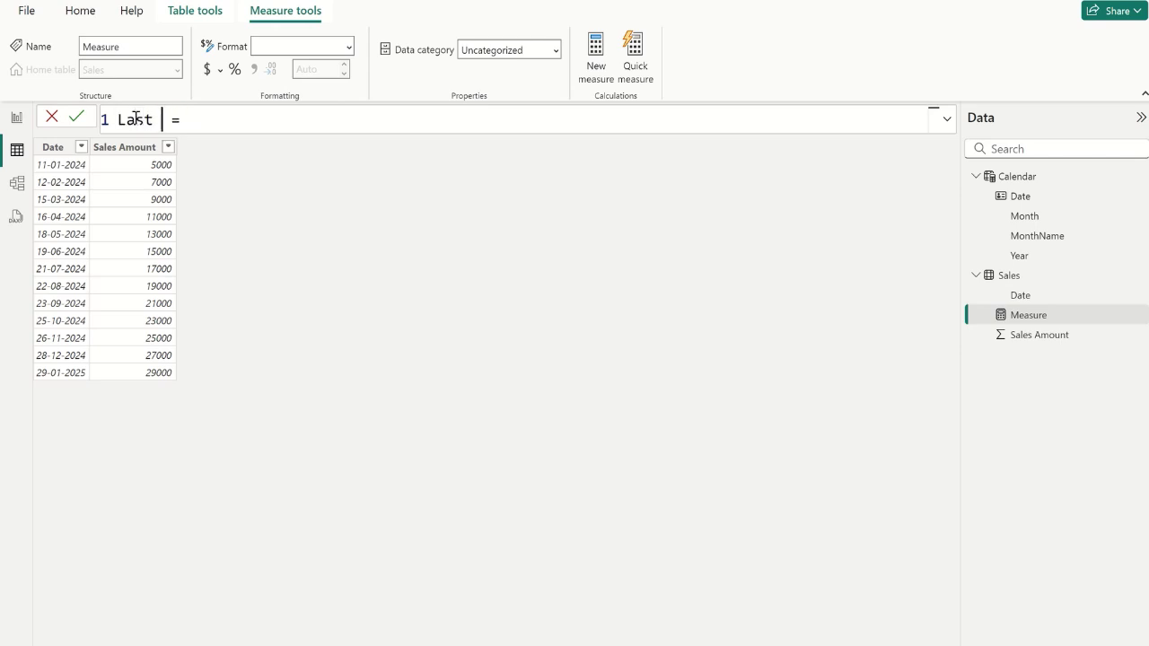
{"action": "type", "text": "3 Months"}
{"action": "type", "text": " SAl"}
{"action": "type", "text": "es"}
{"action": "key", "text": "BackSpace"}
{"action": "key", "text": "BackSpace"}
{"action": "key", "text": "BackSpace"}
{"action": "key", "text": "BackSpace"}
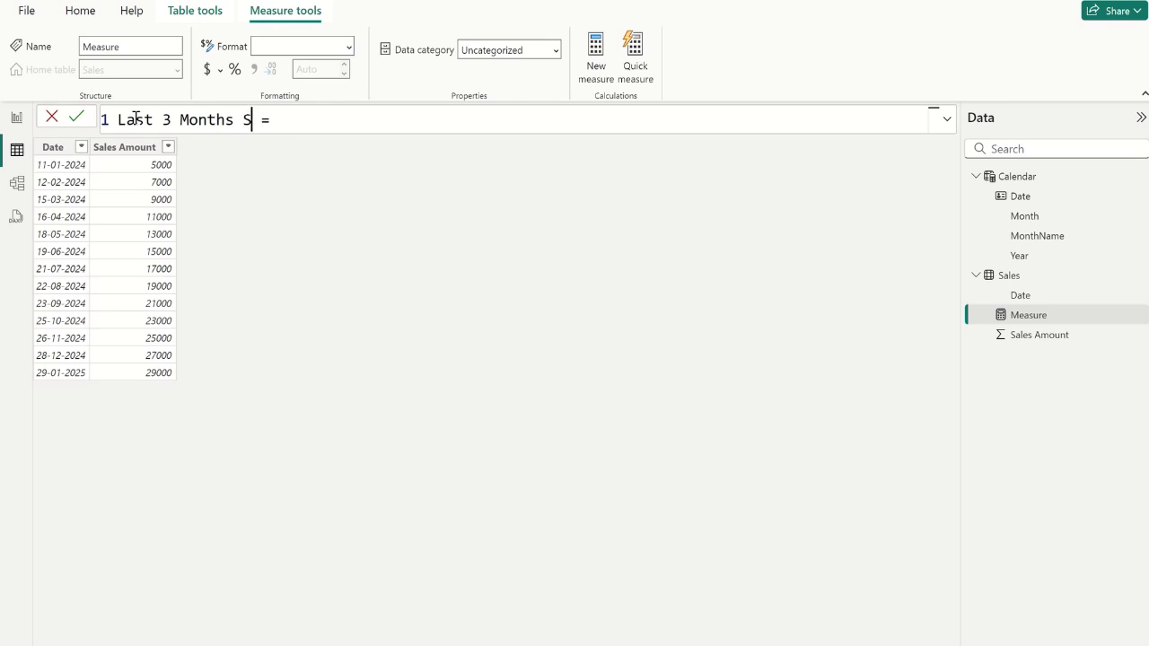
{"action": "type", "text": "ales"}
{"action": "key", "text": "Right"}
{"action": "key", "text": "Right"}
{"action": "key", "text": "Right"}
{"action": "key", "text": "shift+Return"}
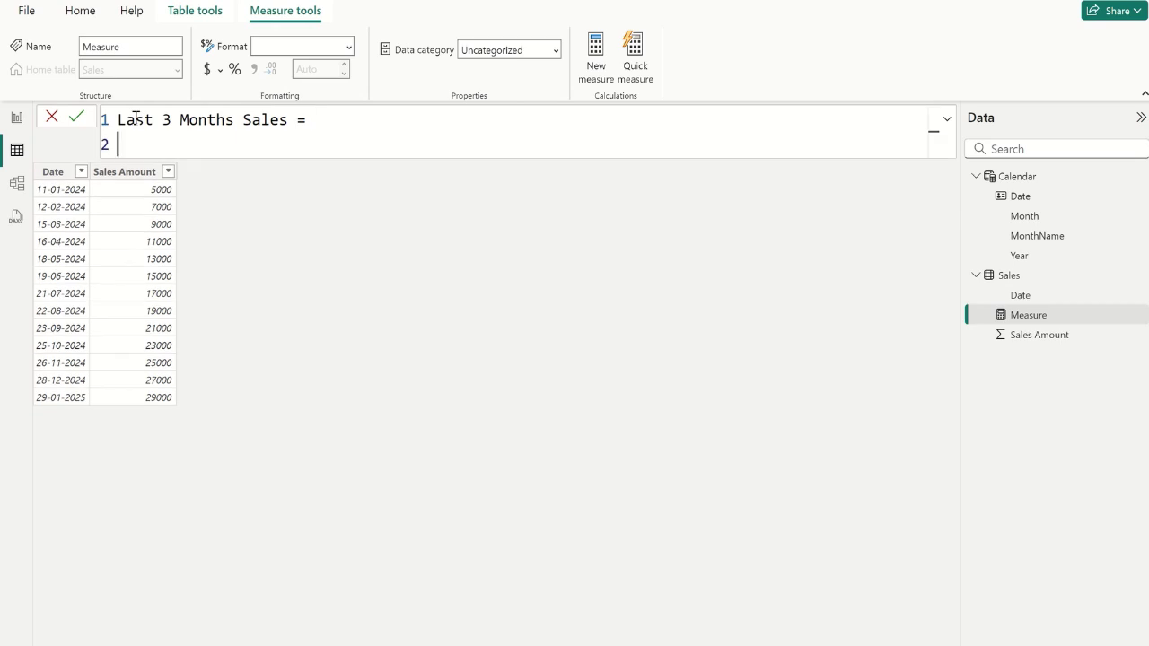
Define the variable CurrentDate as TODAY() in the measure formula and start a new line.
{"action": "type", "text": "VAR Curren"}
{"action": "type", "text": "t"}
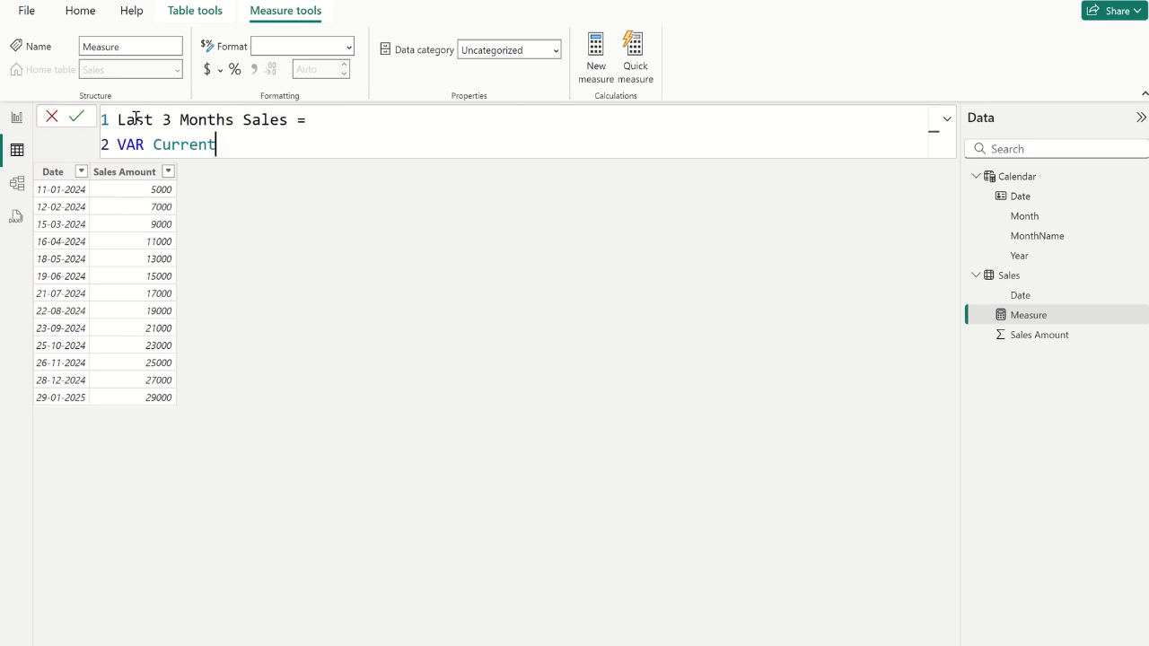
{"action": "type", "text": "Date = to"}
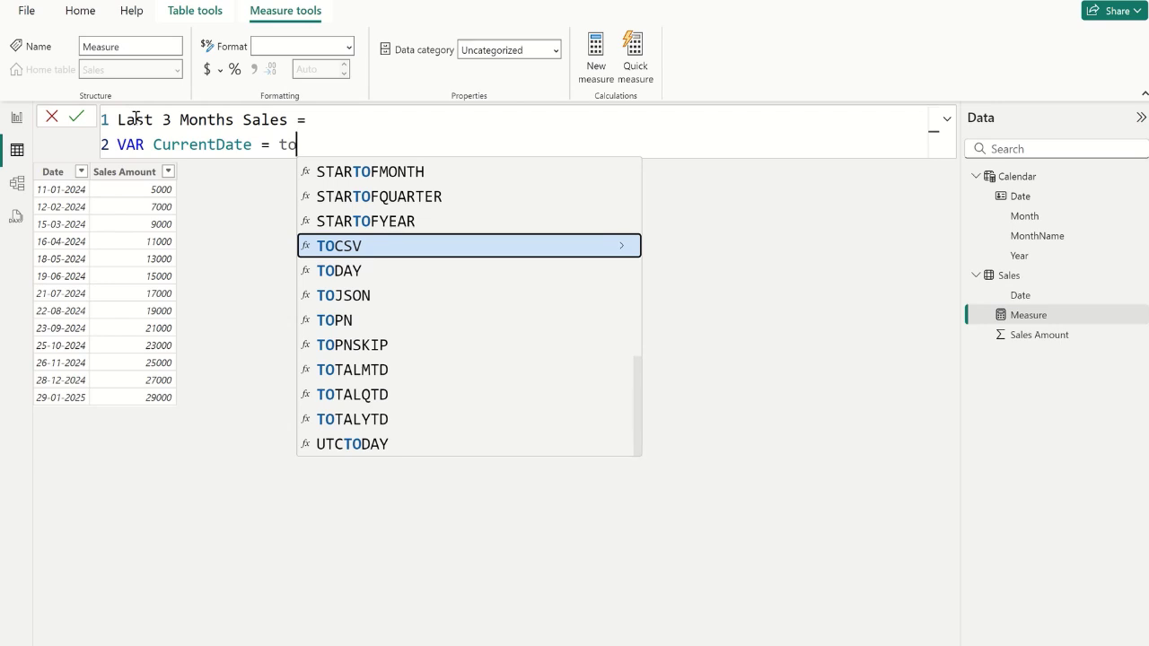
{"action": "key", "text": "Down"}
{"action": "key", "text": "Tab"}
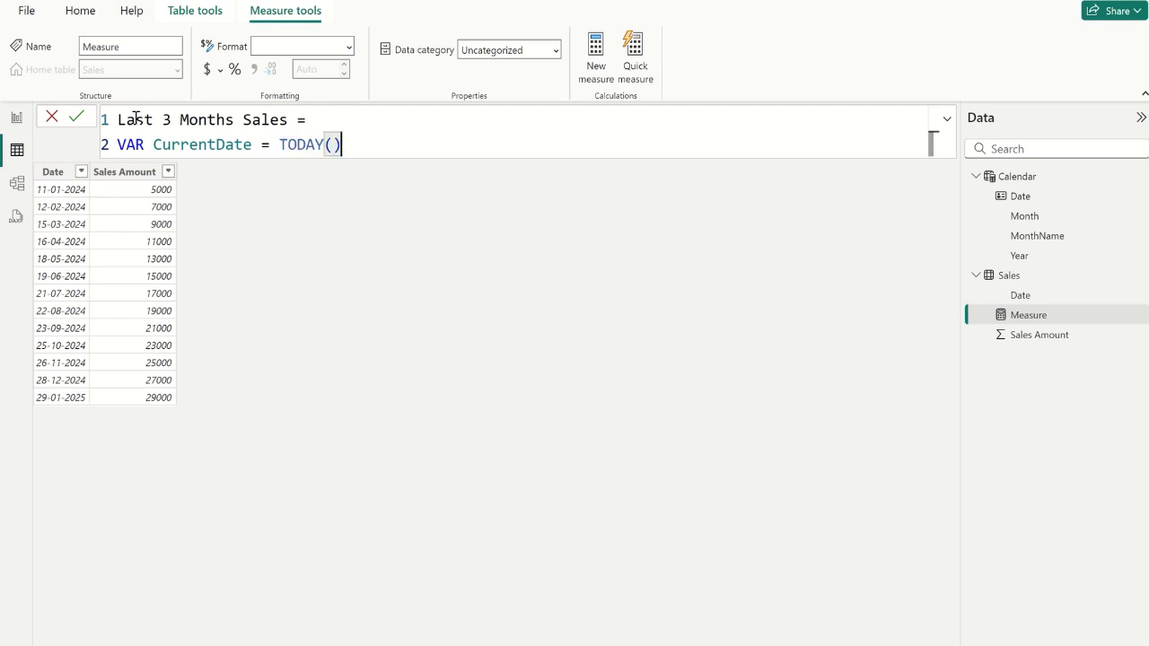
{"action": "key", "text": "shift+Return"}
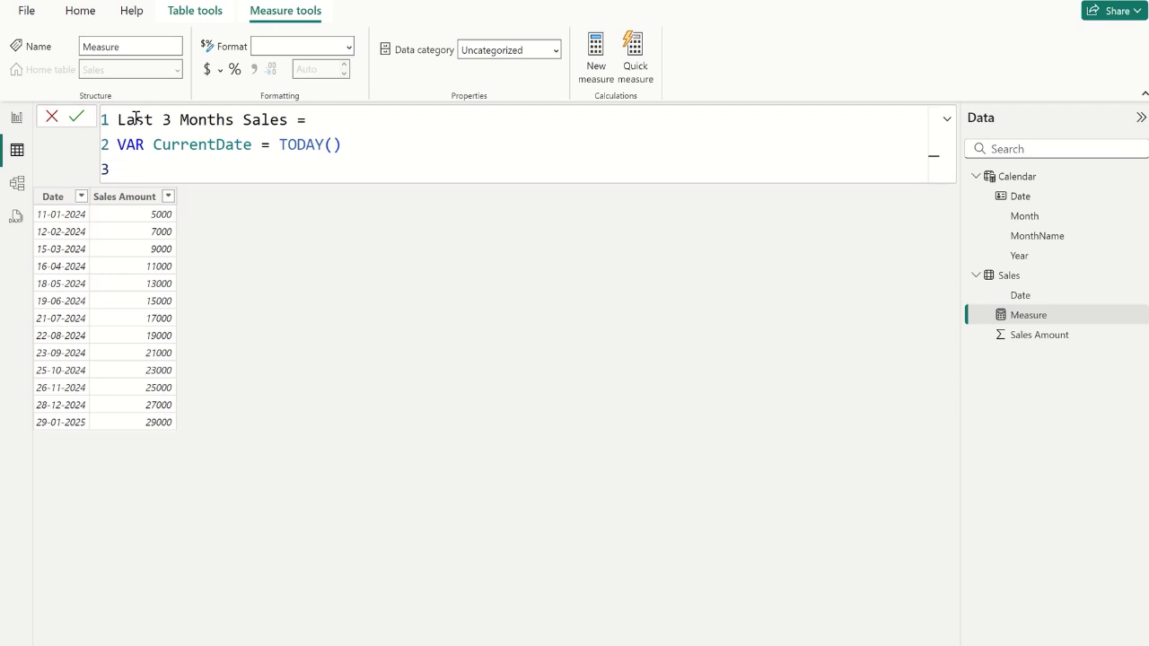
Define the variable ThreeMonthsAgo as EOMONTH(CurrentDate, -3) + 1 and start a new line.
{"action": "type", "text": "VAR  ThreeMonthsAg"}
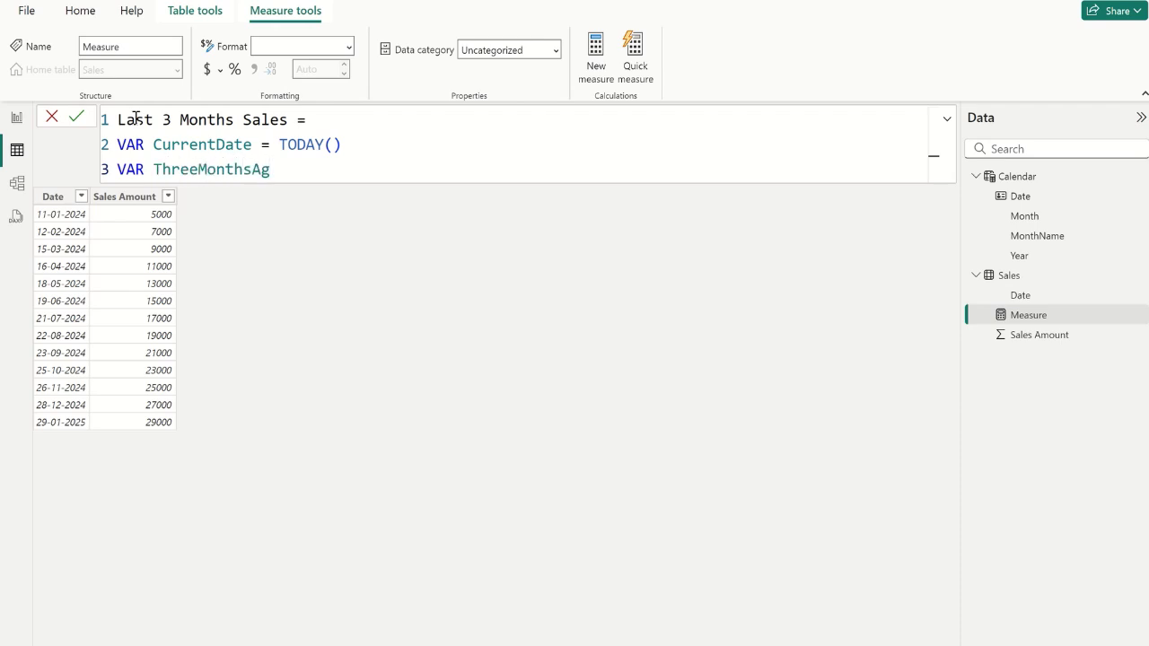
{"action": "type", "text": "o ="}
{"action": "type", "text": "eo"}
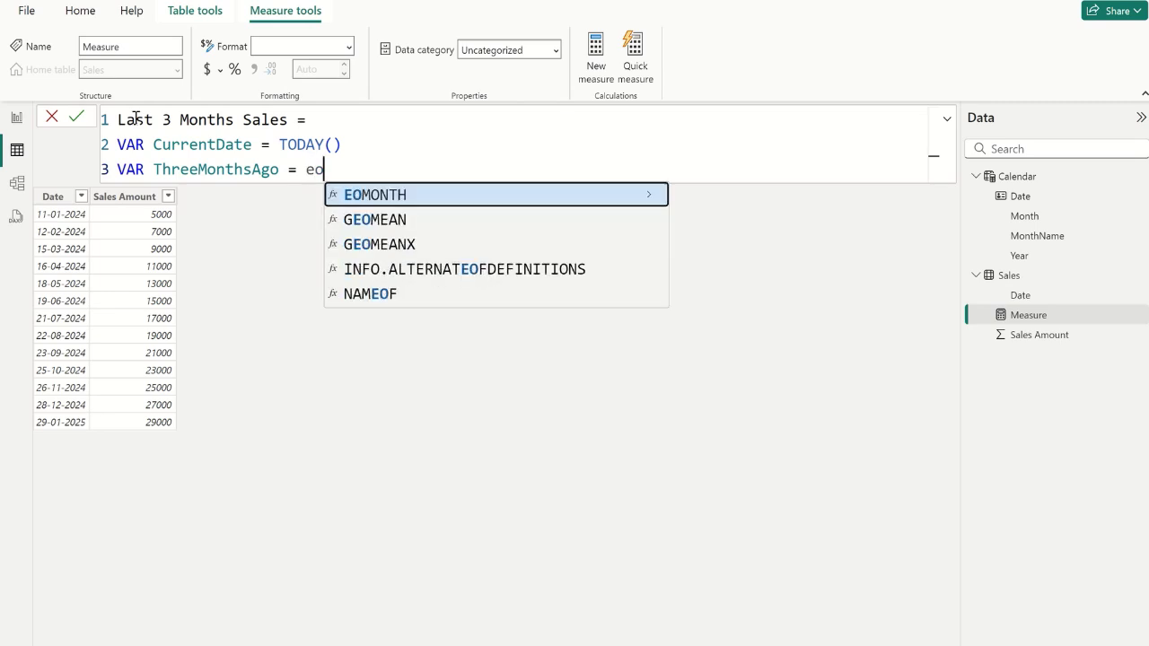
{"action": "key", "text": "Tab"}
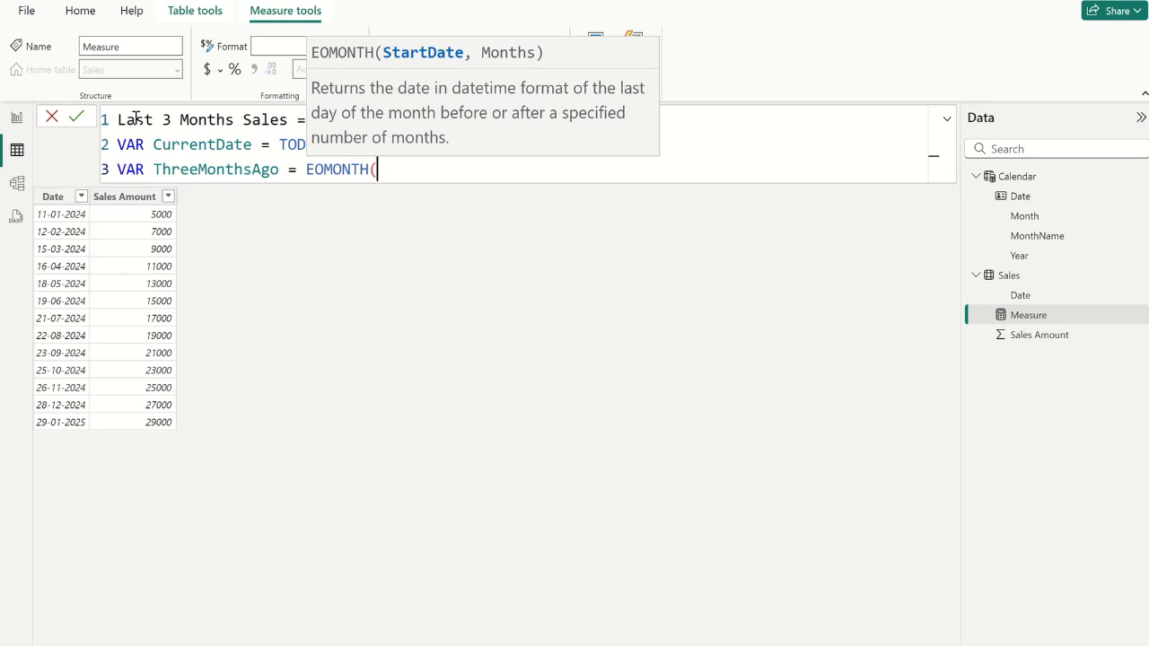
{"action": "type", "text": "cure"}
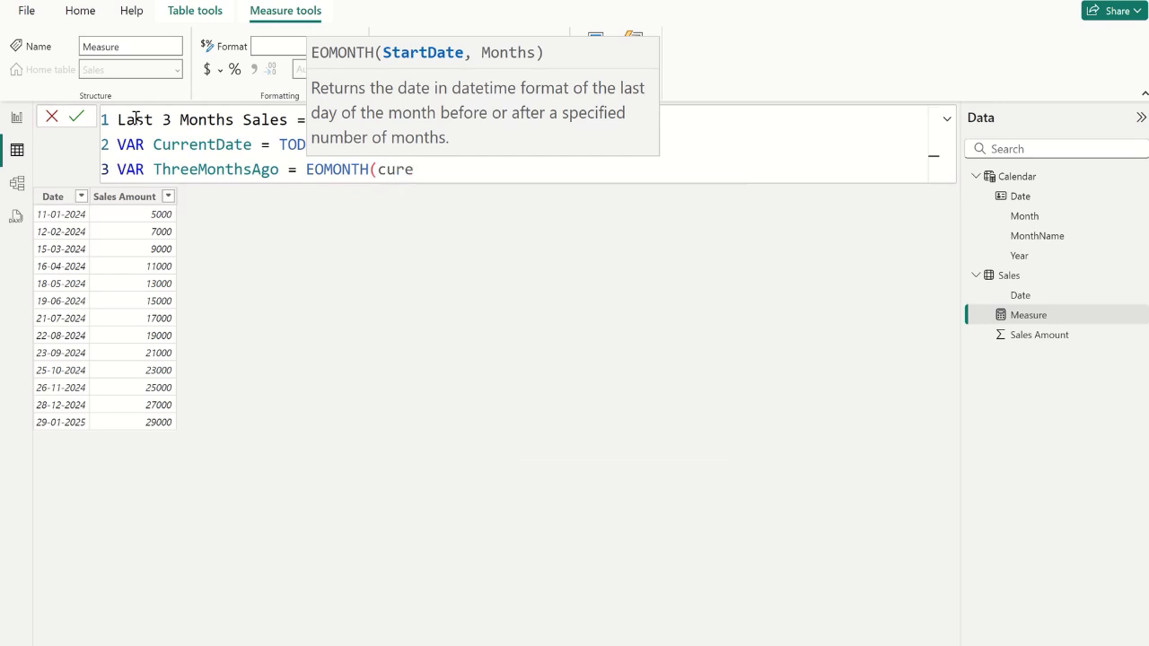
{"action": "key", "text": "BackSpace"}
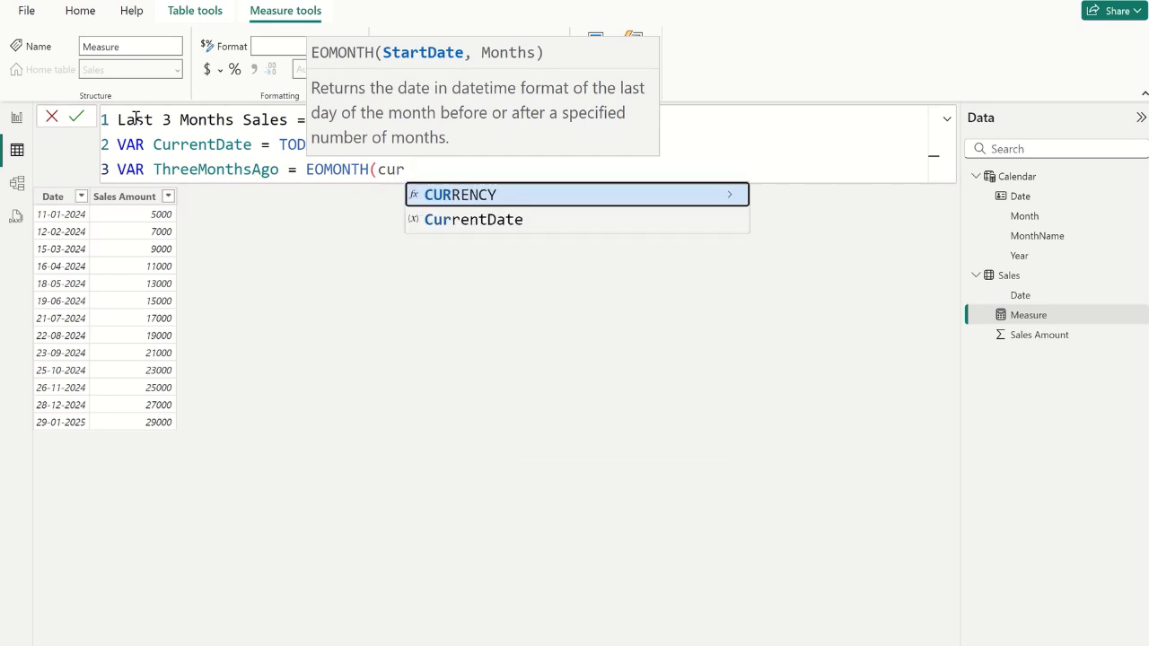
{"action": "key", "text": "Down"}
{"action": "key", "text": "Tab"}
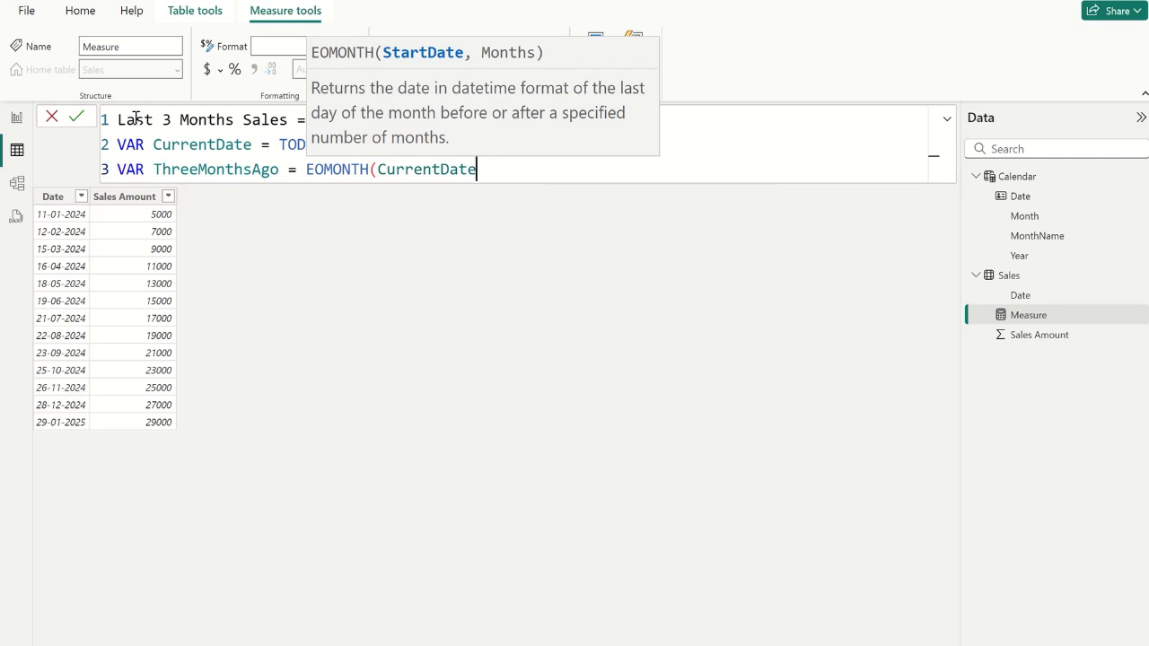
{"action": "type", "text": ","}
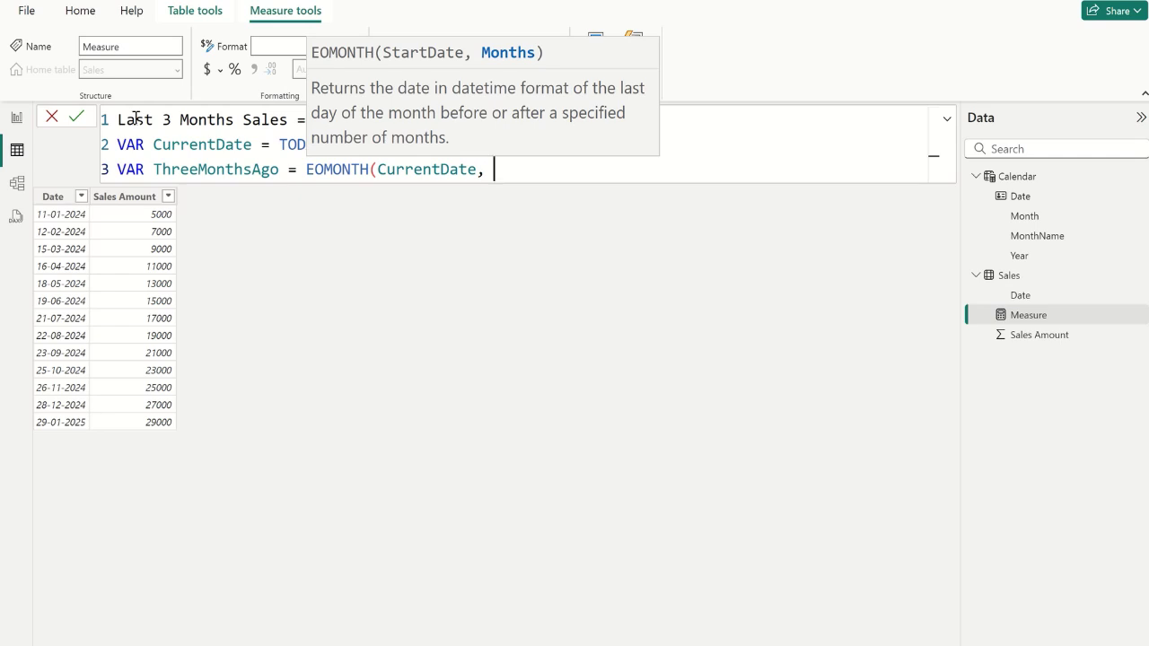
{"action": "type", "text": "-3)"}
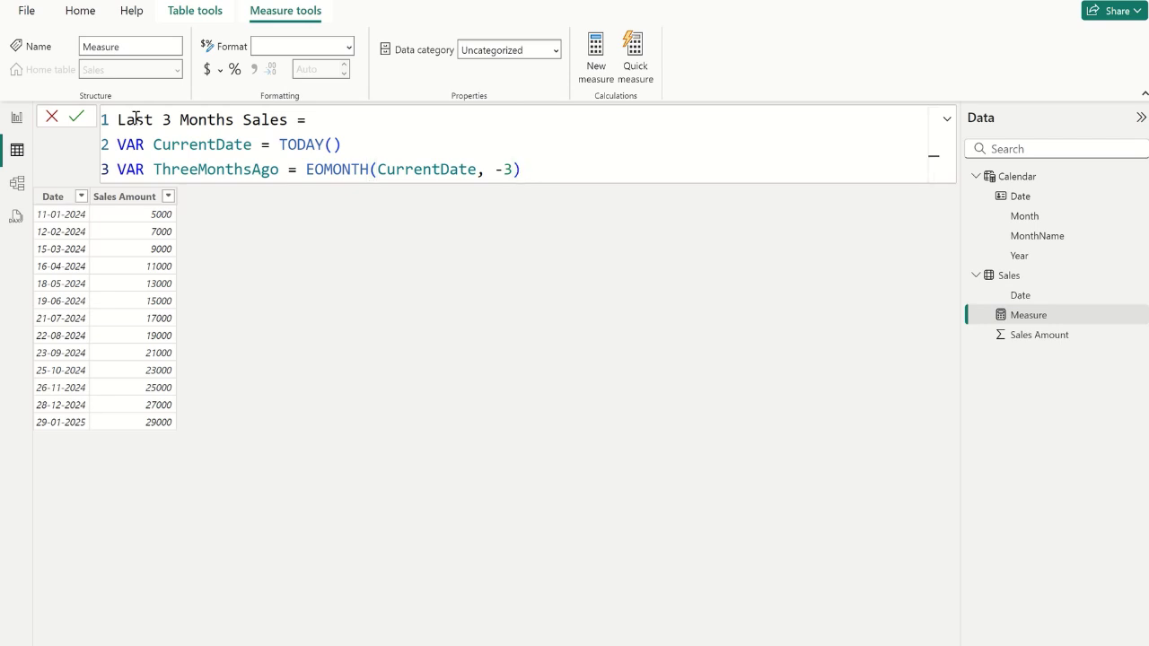
{"action": "type", "text": "+ 1"}
{"action": "key", "text": "shift+Return"}
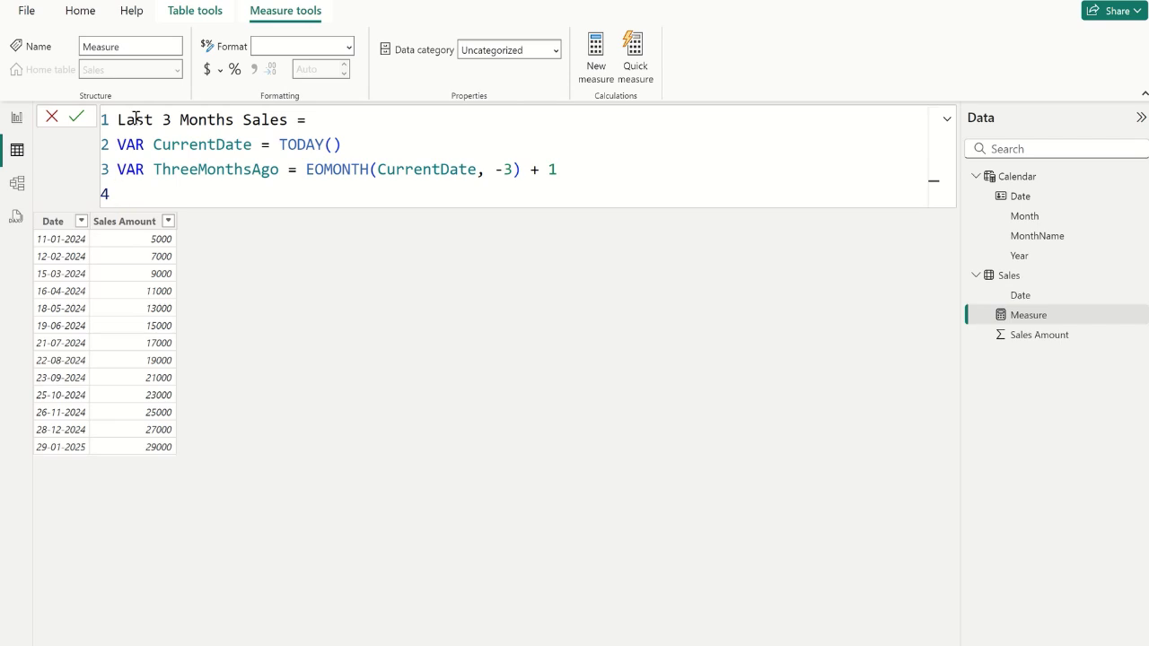
Define the variable CurrentMonthEnd as EOMONTH(CurrentDate, 0) in the measure formula and start a new line.
{"action": "type", "text": "VAR CurrentMonthEnd"}
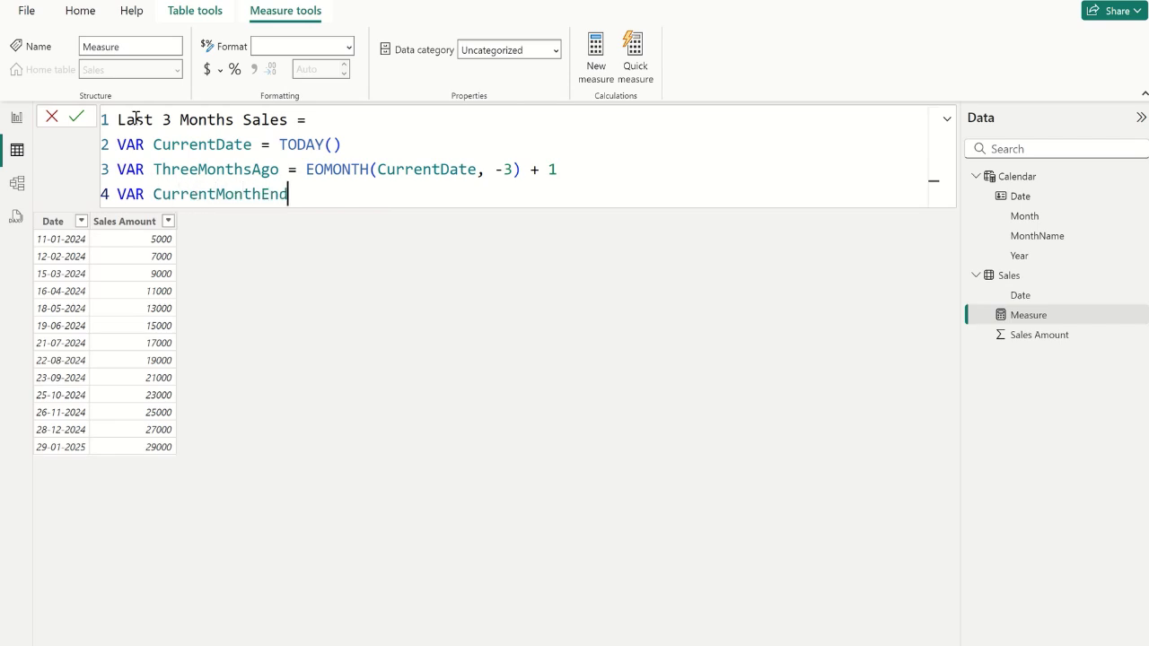
{"action": "type", "text": " ="}
{"action": "type", "text": "eo"}
{"action": "key", "text": "Tab"}
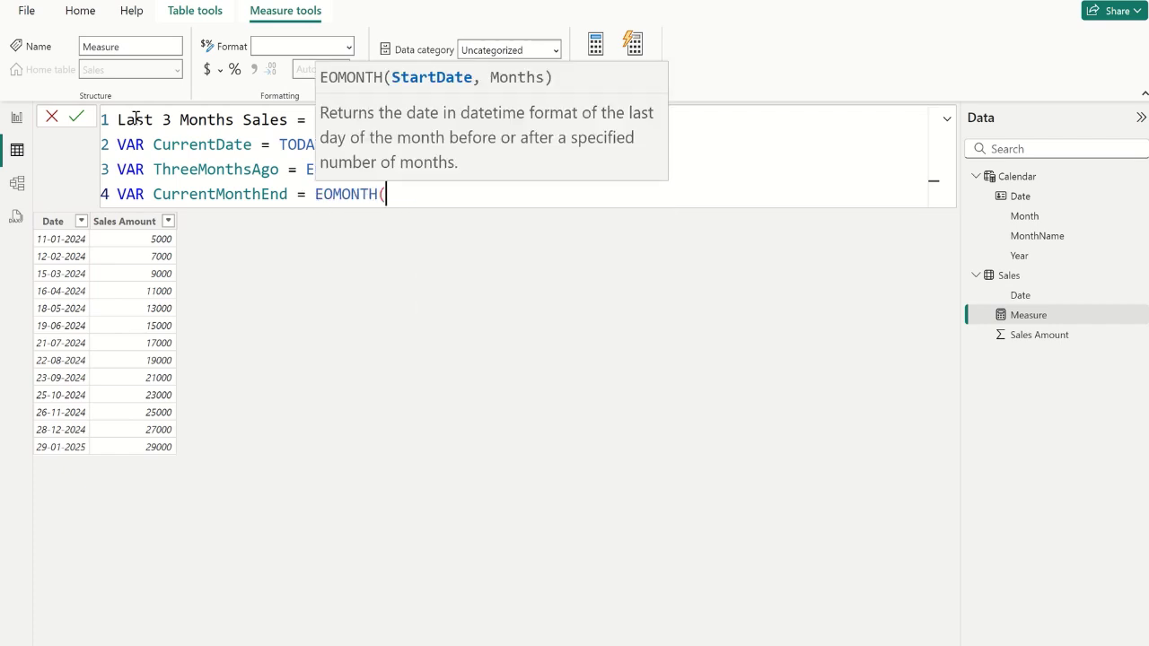
{"action": "type", "text": "cu"}
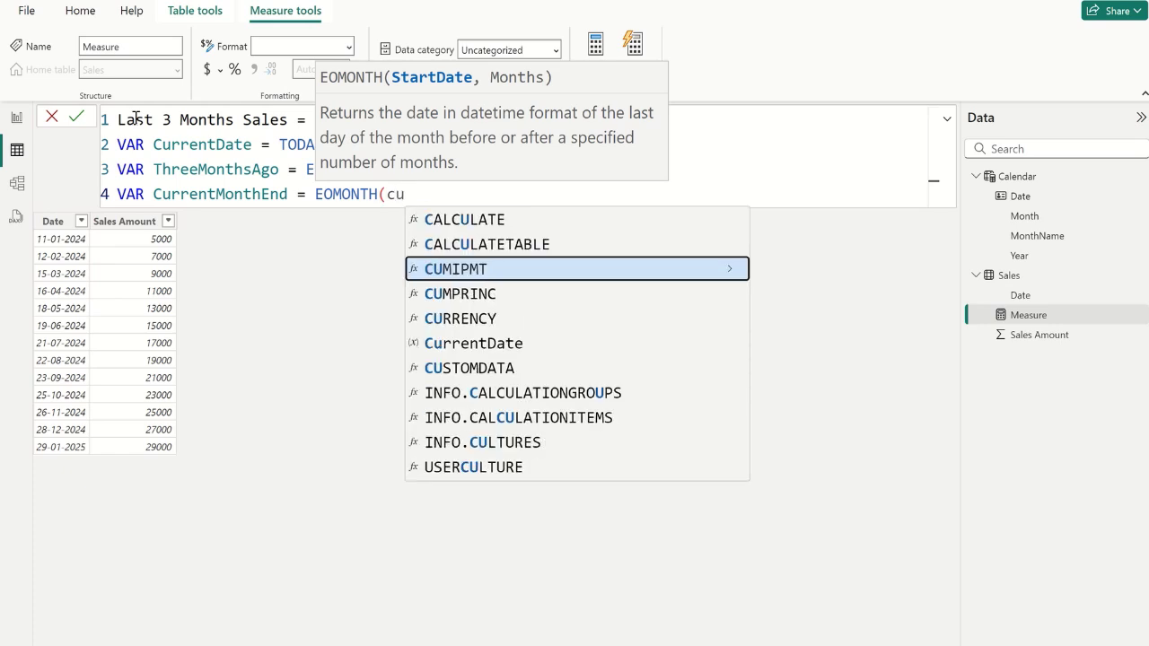
{"action": "type", "text": "rr"}
{"action": "key", "text": "Tab"}
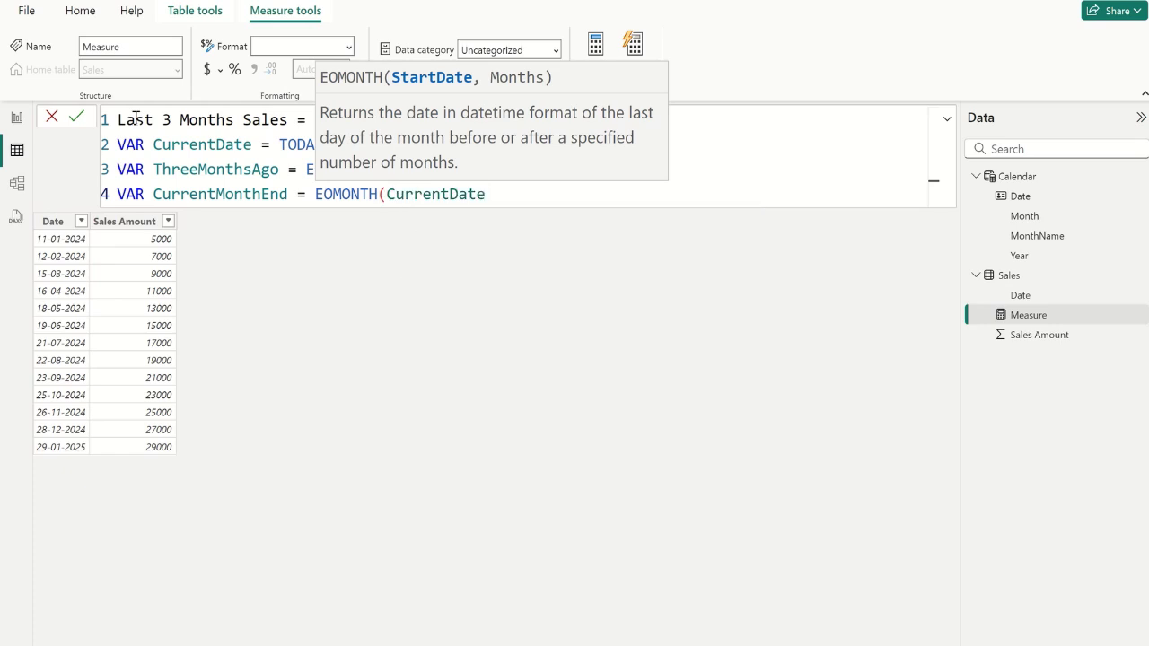
{"action": "type", "text": ", 0"}
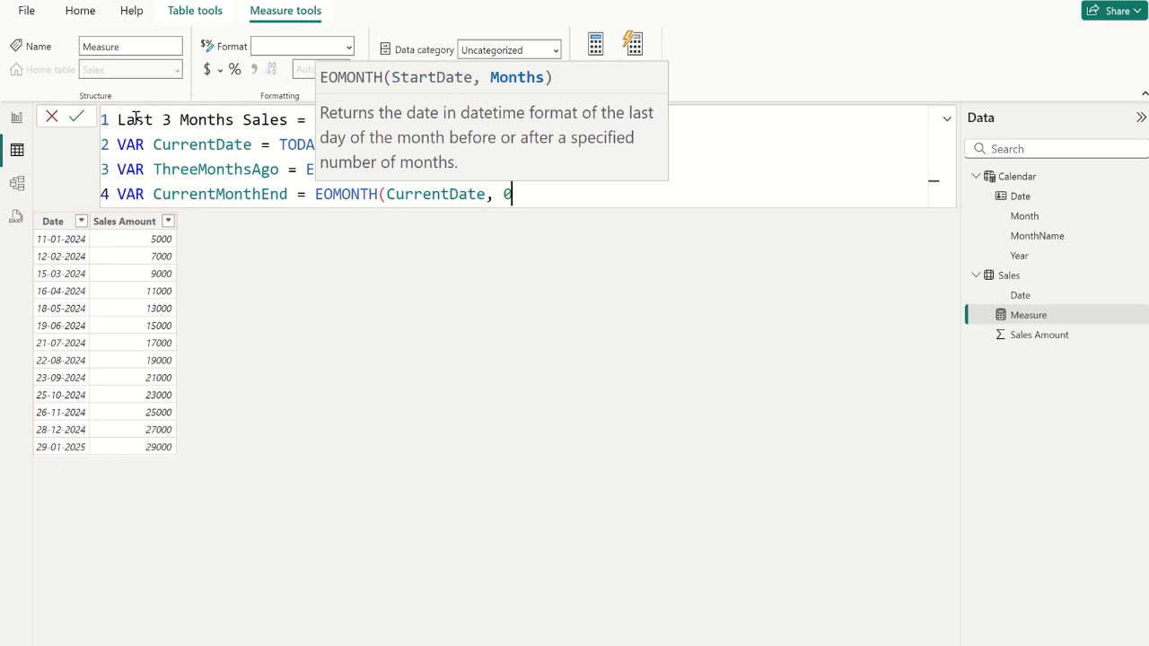
{"action": "type", "text": ")"}
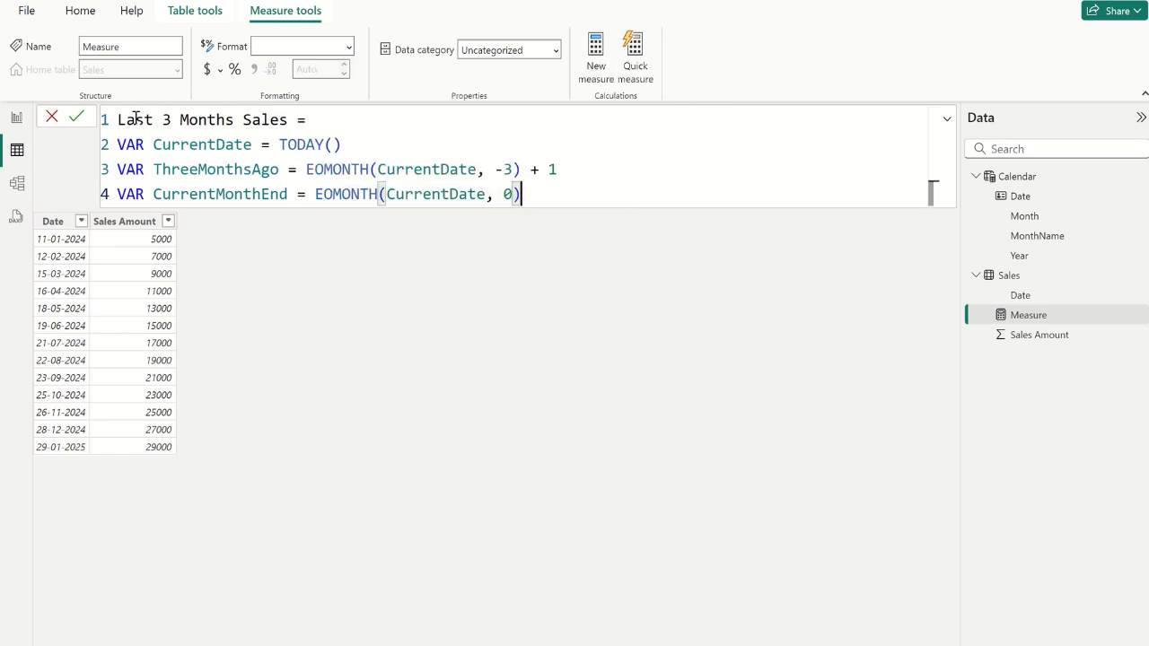
{"action": "key", "text": "shift+Return"}
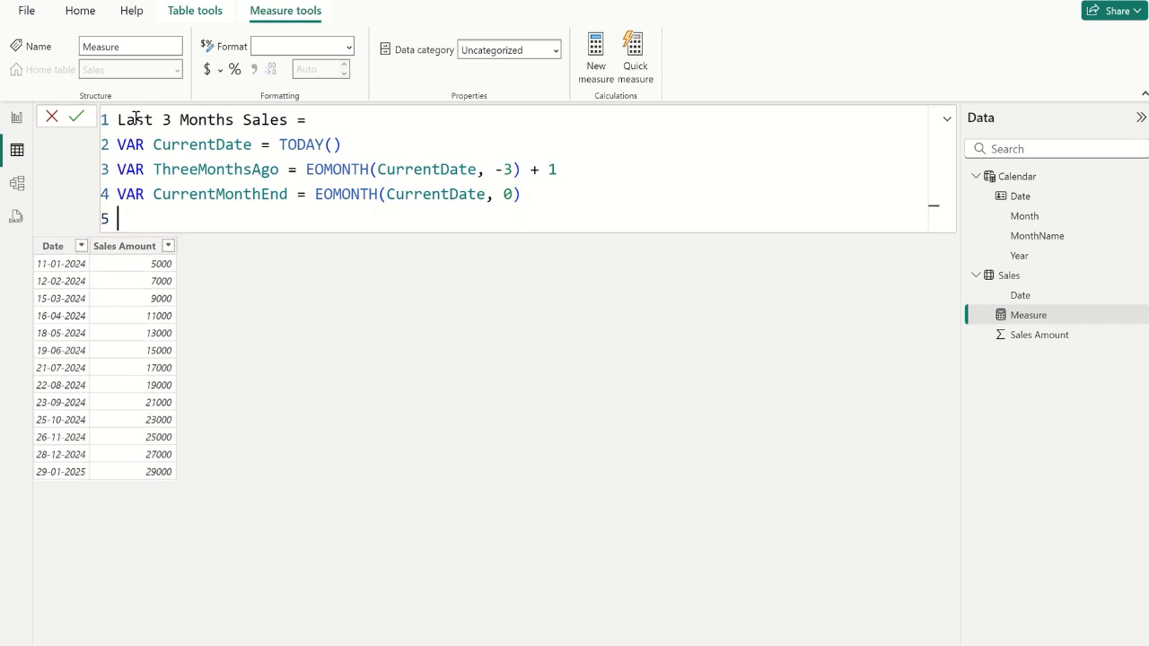
Leave a blank line after the variables, add the RETURN keyword and start a new line below it.
{"action": "key", "text": "shift+Return"}
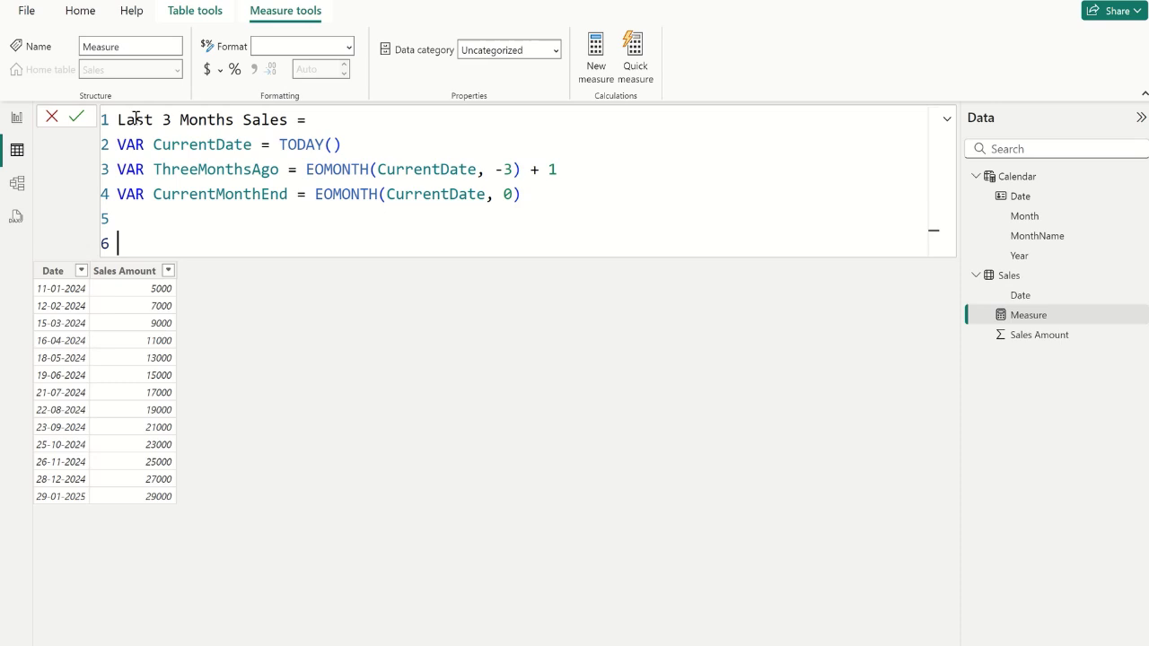
{"action": "type", "text": "retu"}
{"action": "key", "text": "Tab"}
{"action": "key", "text": "shift+Return"}
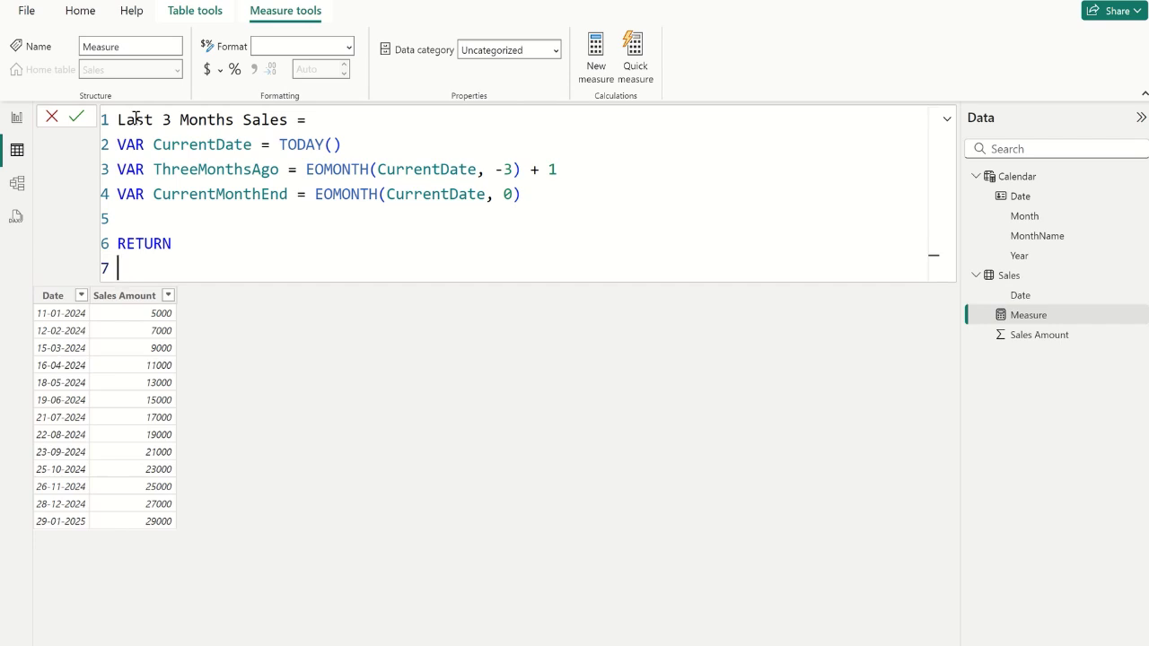
Begin the returned expression with CALCULATE(SUM(Sales[Sales Amount]), leaving CALCULATE open for a filter argument.
{"action": "type", "text": "cal"}
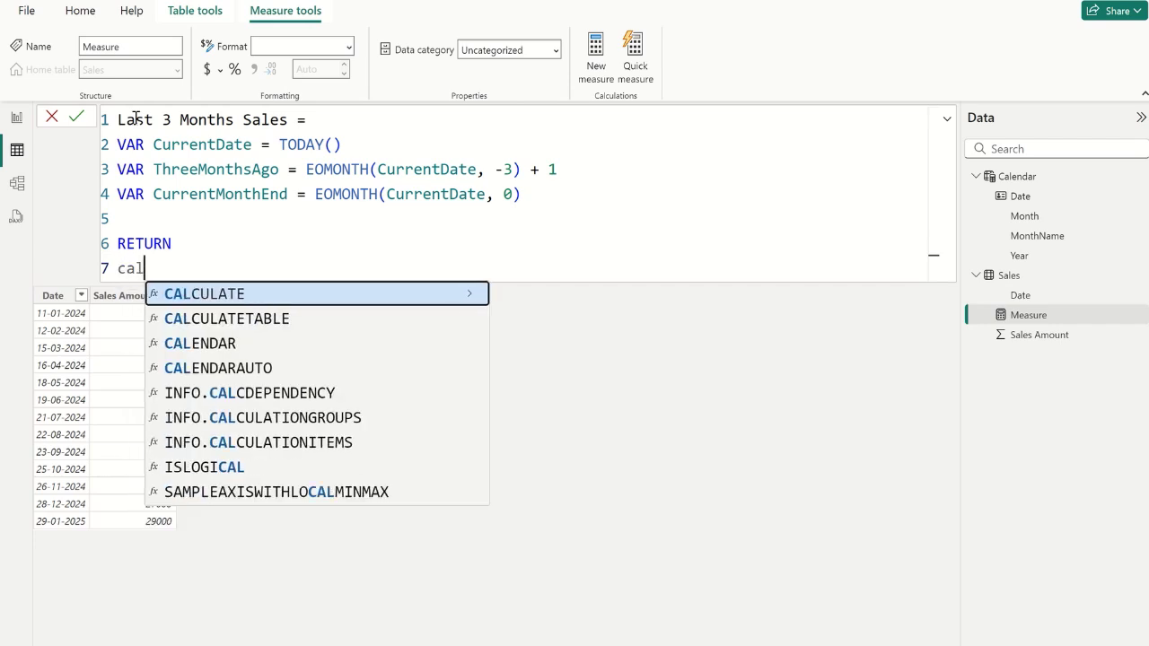
{"action": "key", "text": "Tab"}
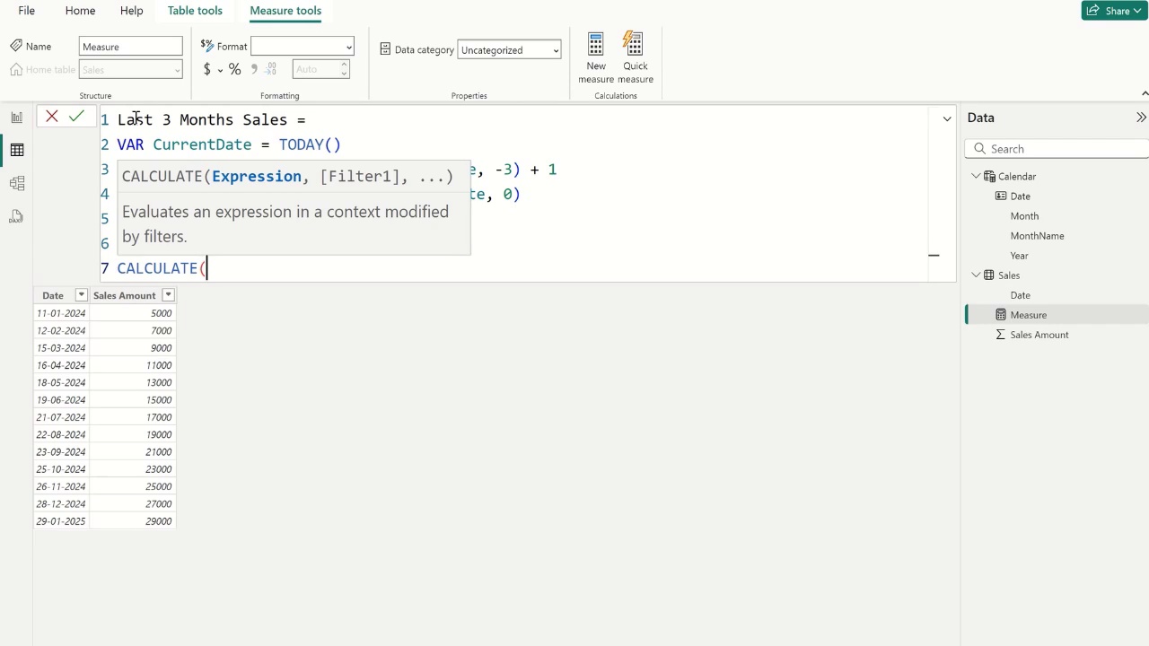
{"action": "type", "text": "sum"}
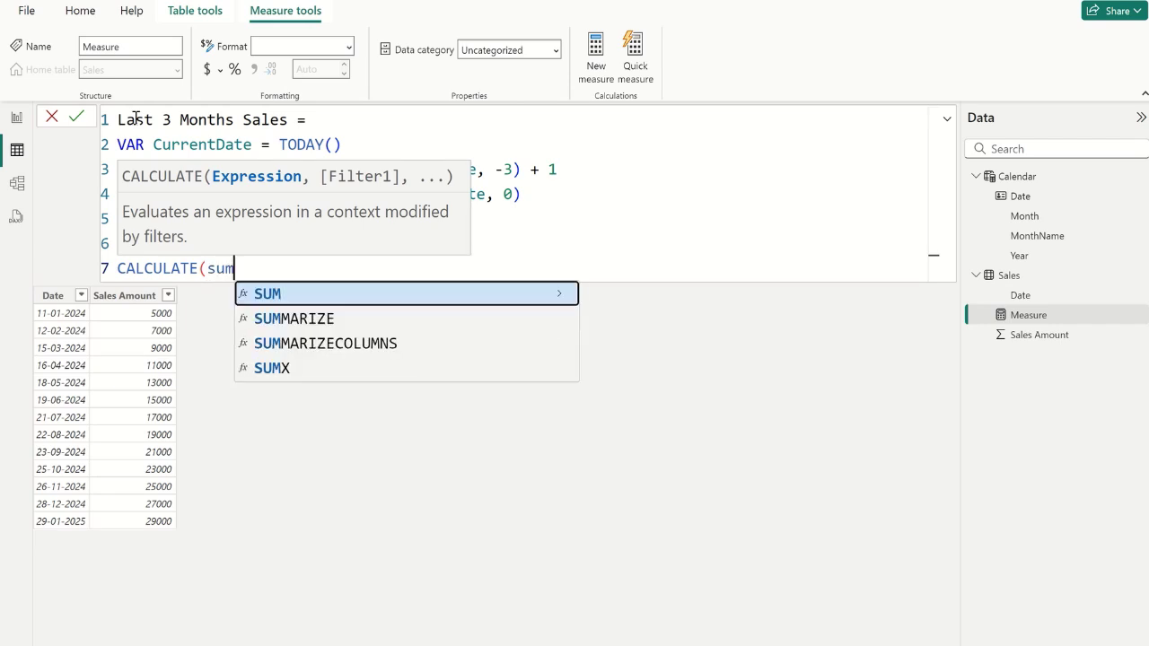
{"action": "key", "text": "Tab"}
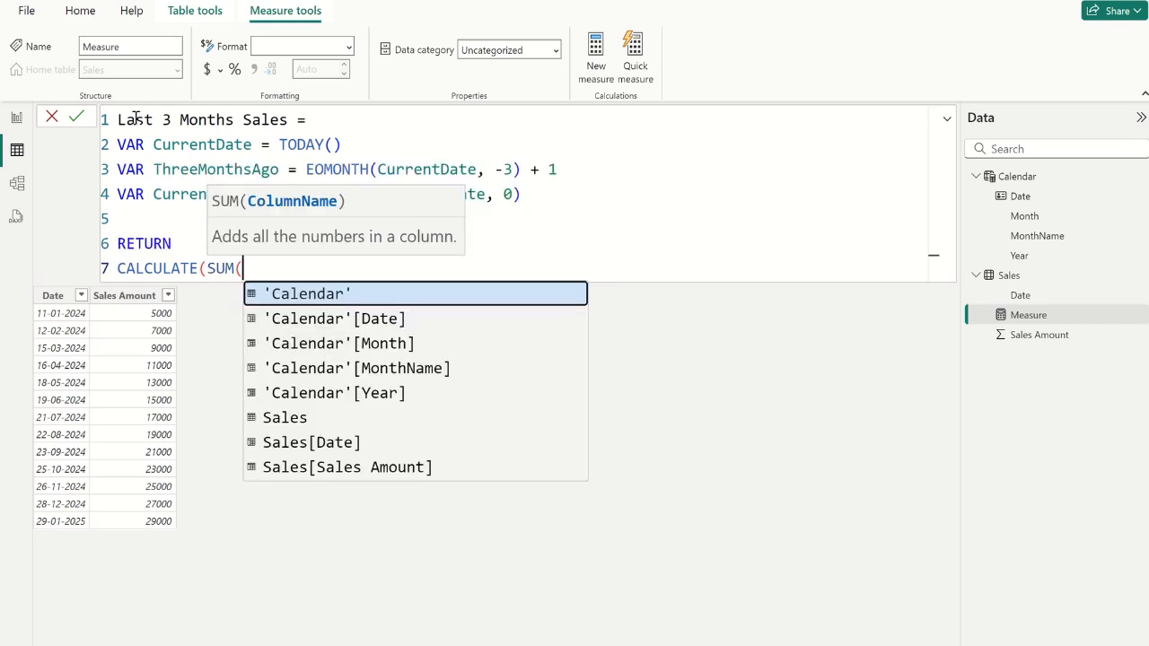
{"action": "type", "text": "sal"}
{"action": "key", "text": "Down"}
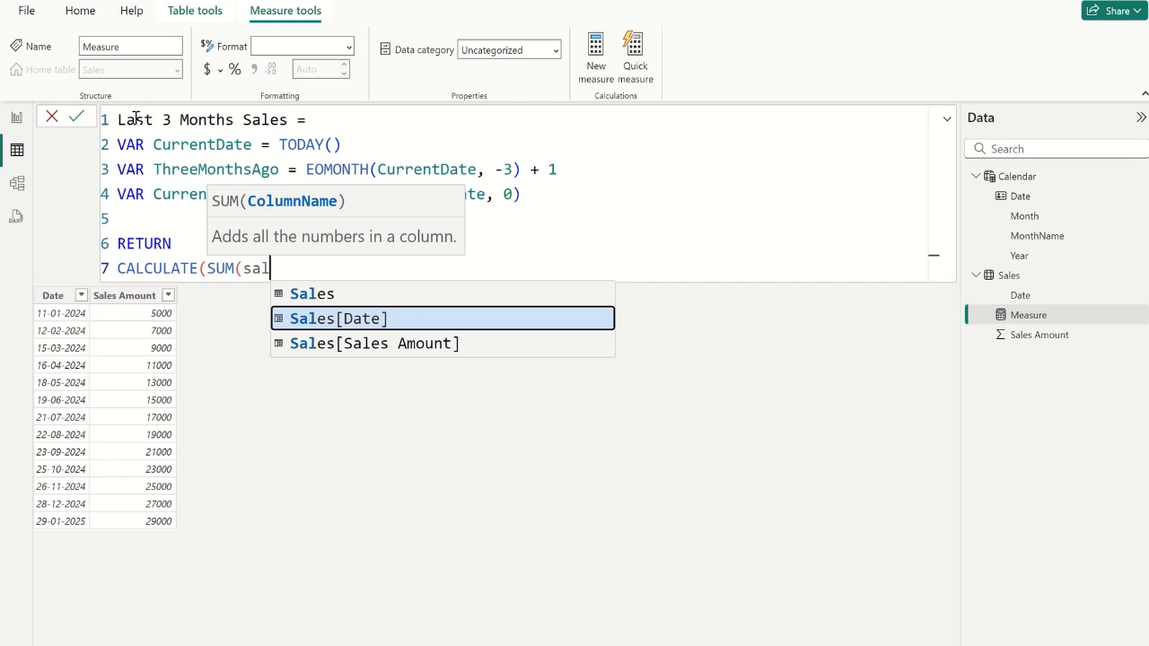
{"action": "key", "text": "Down"}
{"action": "key", "text": "Tab"}
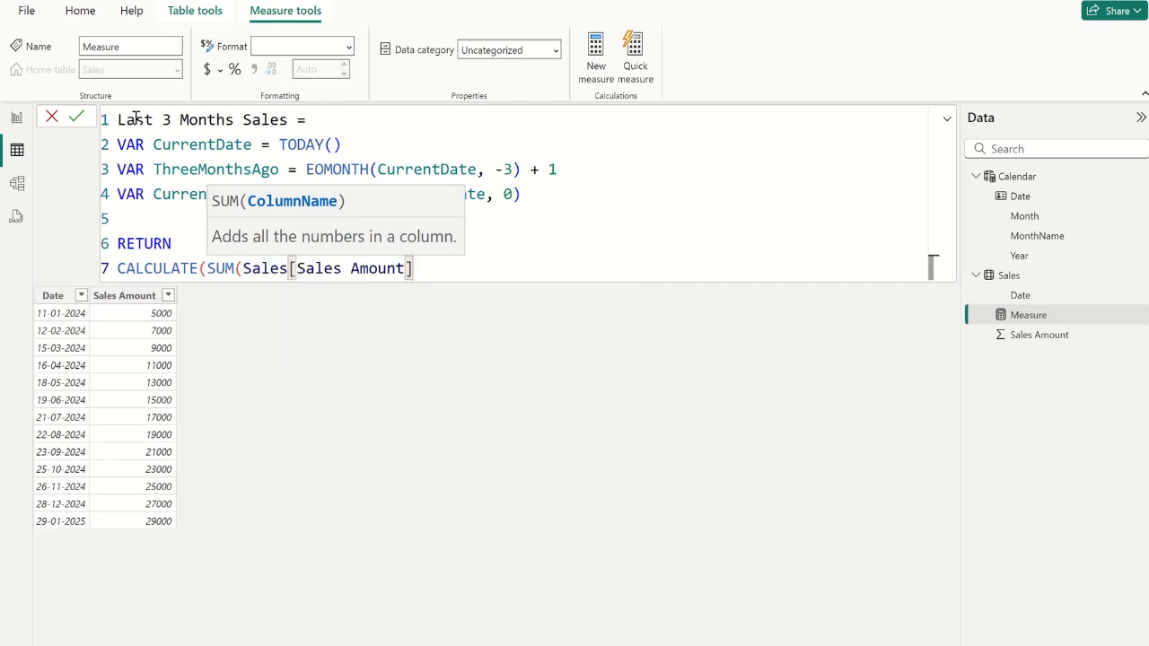
{"action": "type", "text": ")"}
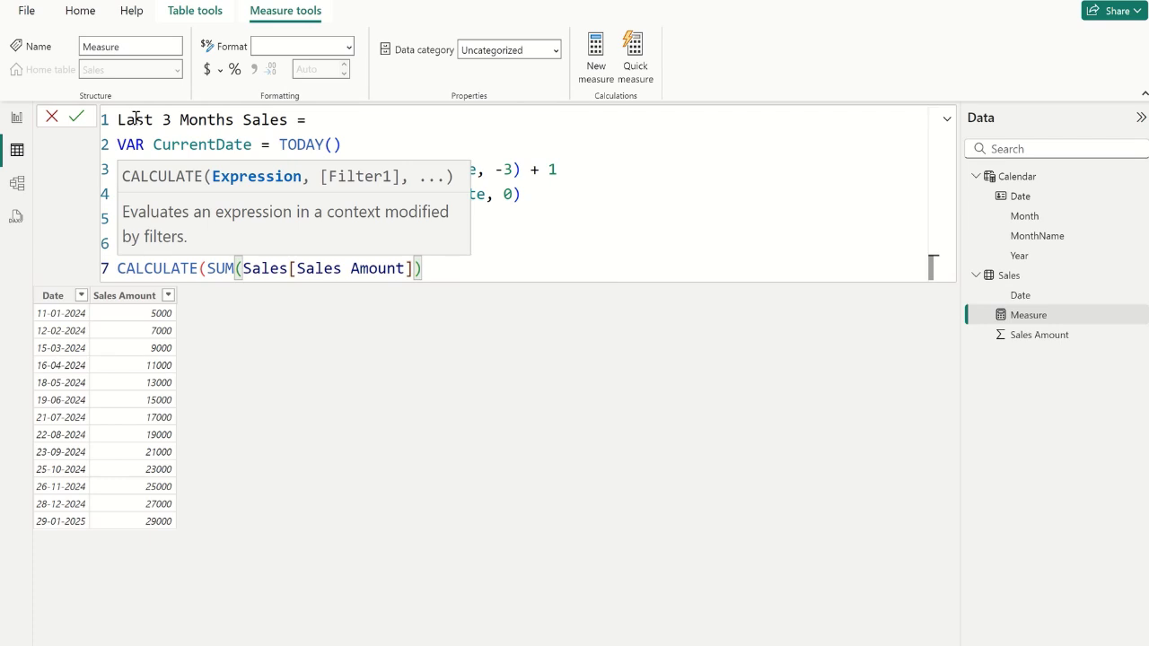
Add a FILTER function as the next CALCULATE argument, with the 'Calendar' table as its table.
{"action": "type", "text": ", fi"}
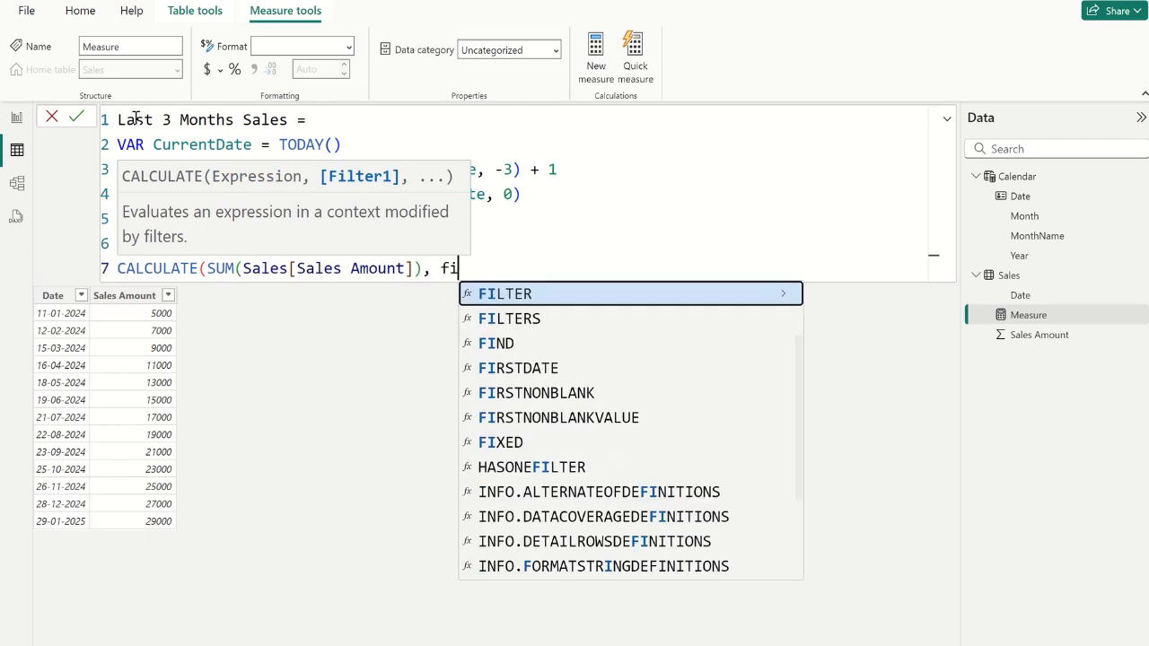
{"action": "type", "text": "l"}
{"action": "key", "text": "Tab"}
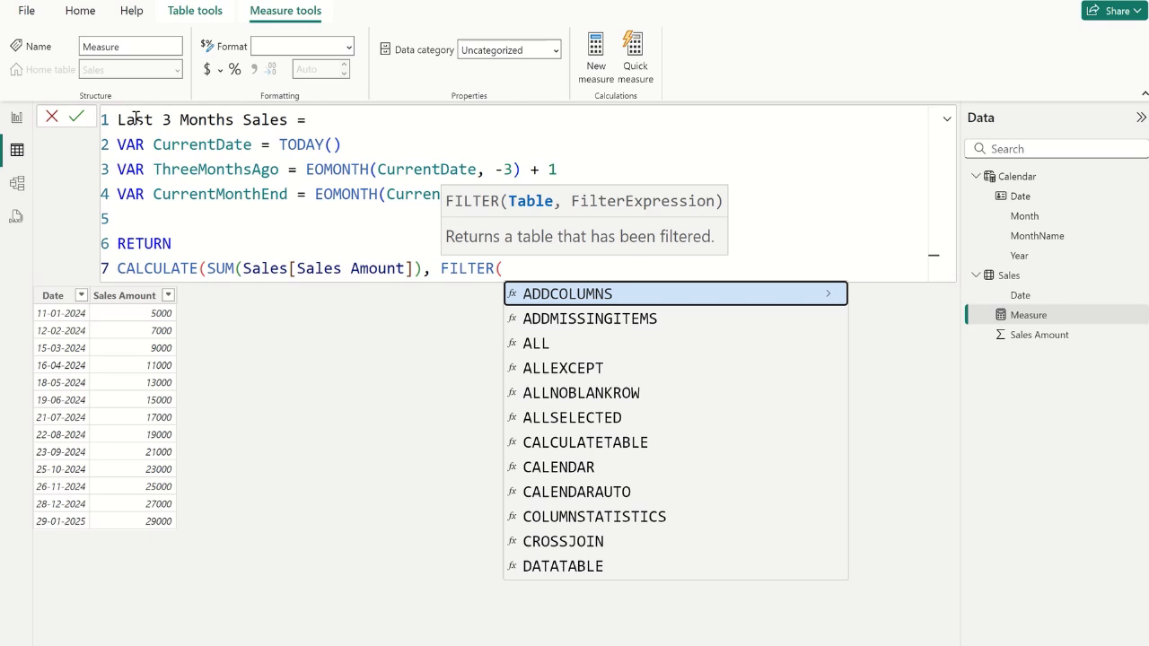
{"action": "type", "text": "cal"}
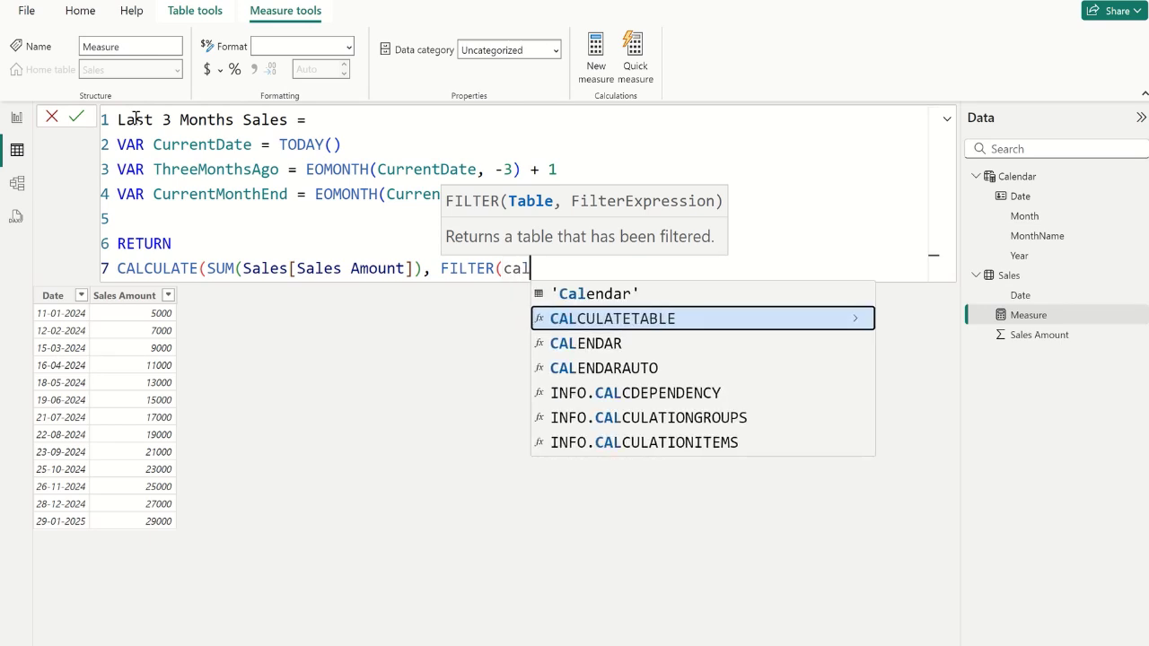
{"action": "type", "text": "en"}
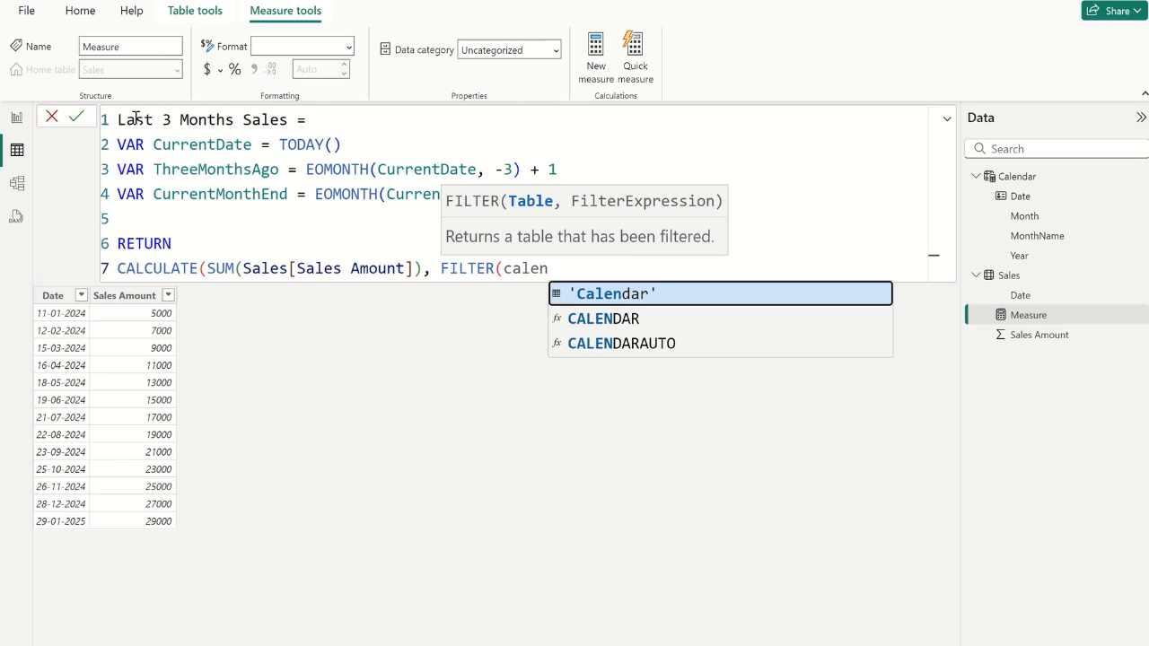
{"action": "key", "text": "Tab"}
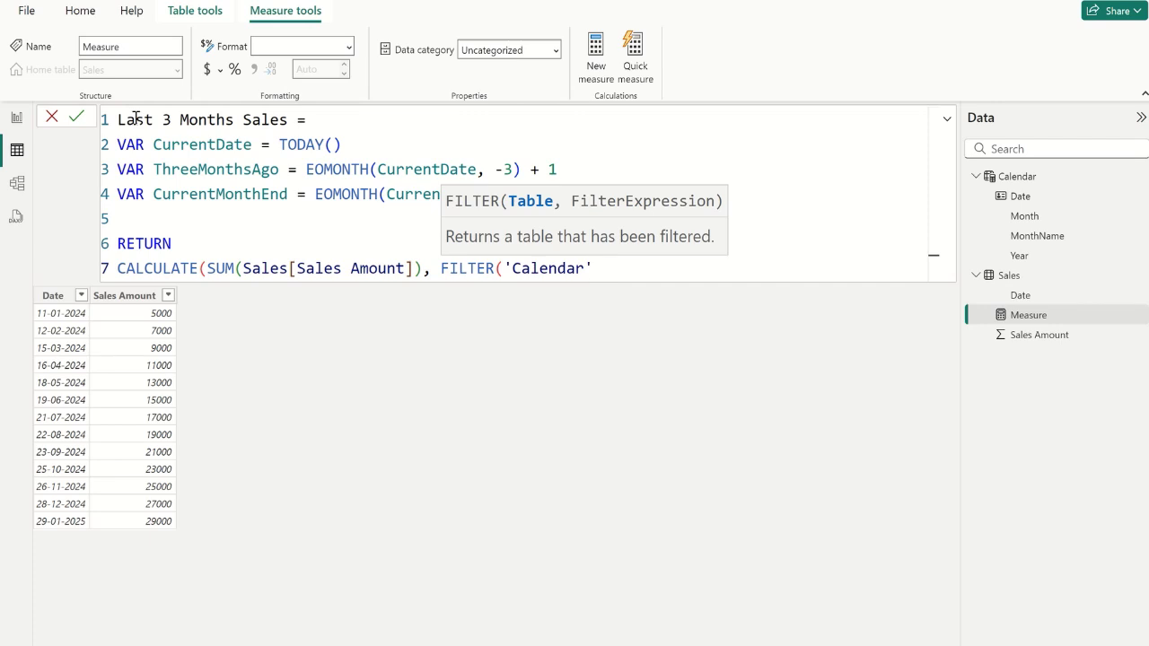
Wrap the 'Calendar' table inside FILTER in ALL(), add a comma and start a new line for the filter expression.
{"action": "key", "text": "Left"}
{"action": "key", "text": "ctrl+shift+Left"}
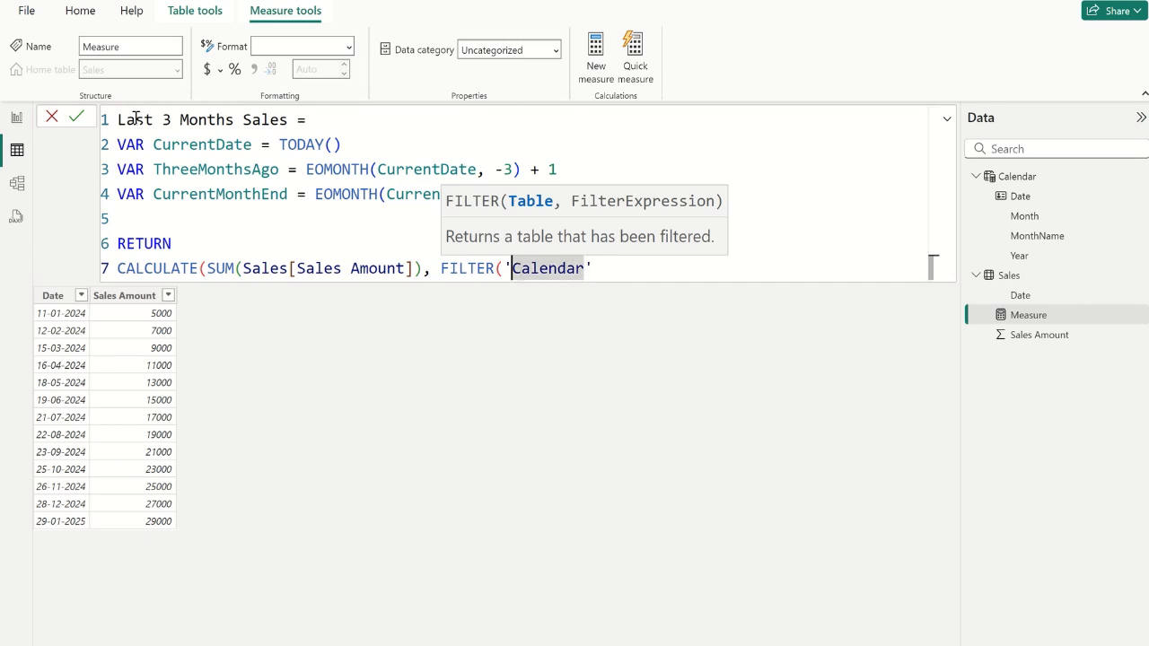
{"action": "key", "text": "Left"}
{"action": "key", "text": "Left"}
{"action": "type", "text": "ALL("}
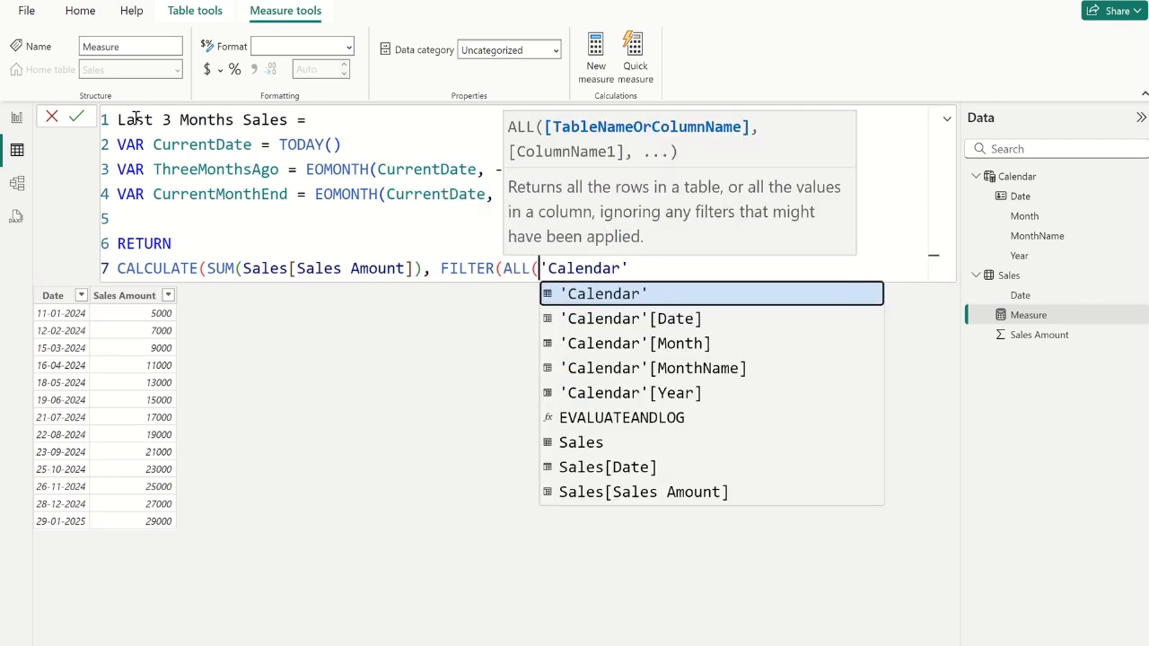
{"action": "key", "text": "Right"}
{"action": "key", "text": "Right"}
{"action": "key", "text": "Right"}
{"action": "key", "text": "Right"}
{"action": "key", "text": "Right"}
{"action": "key", "text": "Right"}
{"action": "key", "text": "Right"}
{"action": "key", "text": "Right"}
{"action": "key", "text": "Right"}
{"action": "key", "text": "Right"}
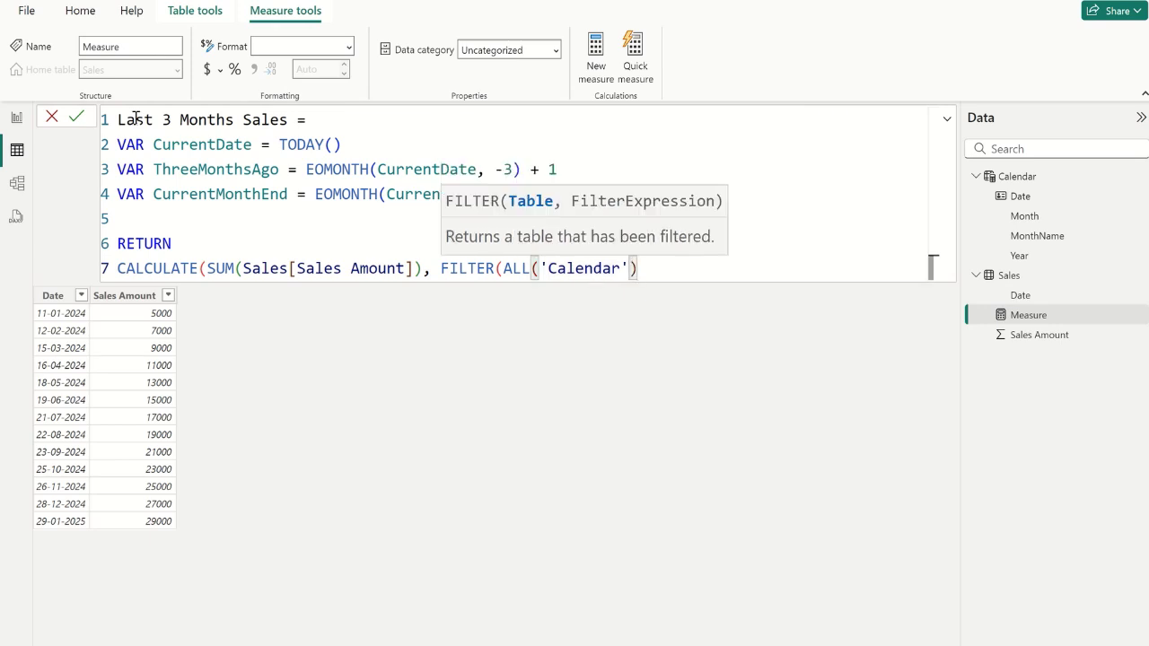
{"action": "type", "text": ","}
{"action": "key", "text": "shift+Return"}
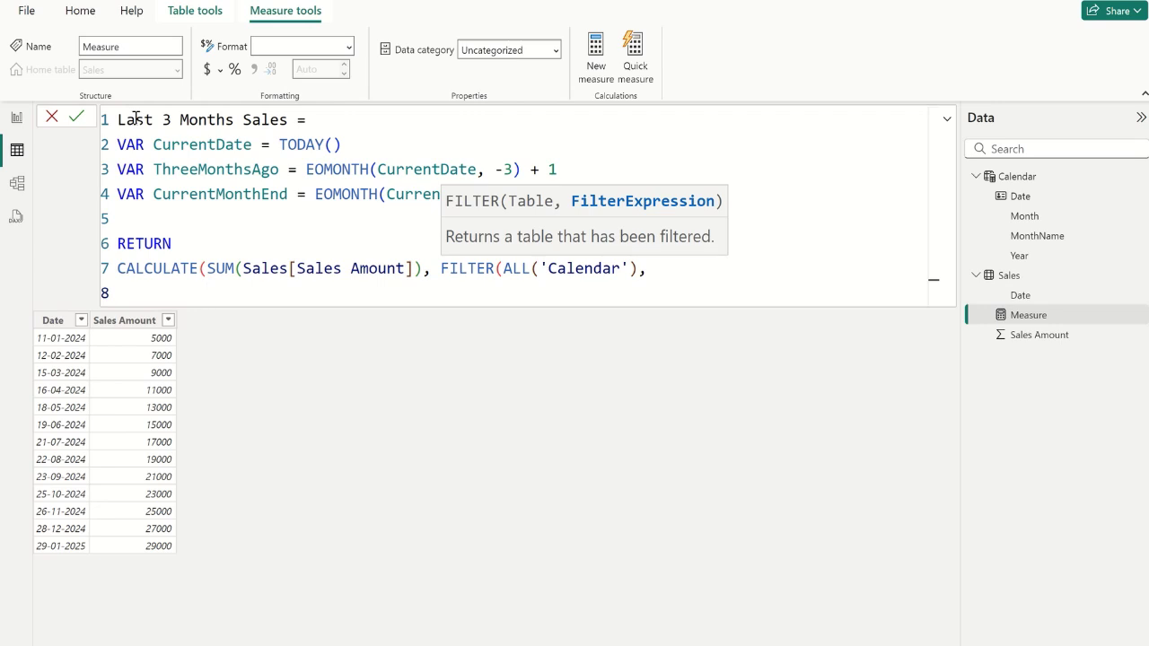
Enter the first filter condition 'Calendar'[Date] >= ThreeMonthsAgo && and start a new line.
{"action": "type", "text": "cal"}
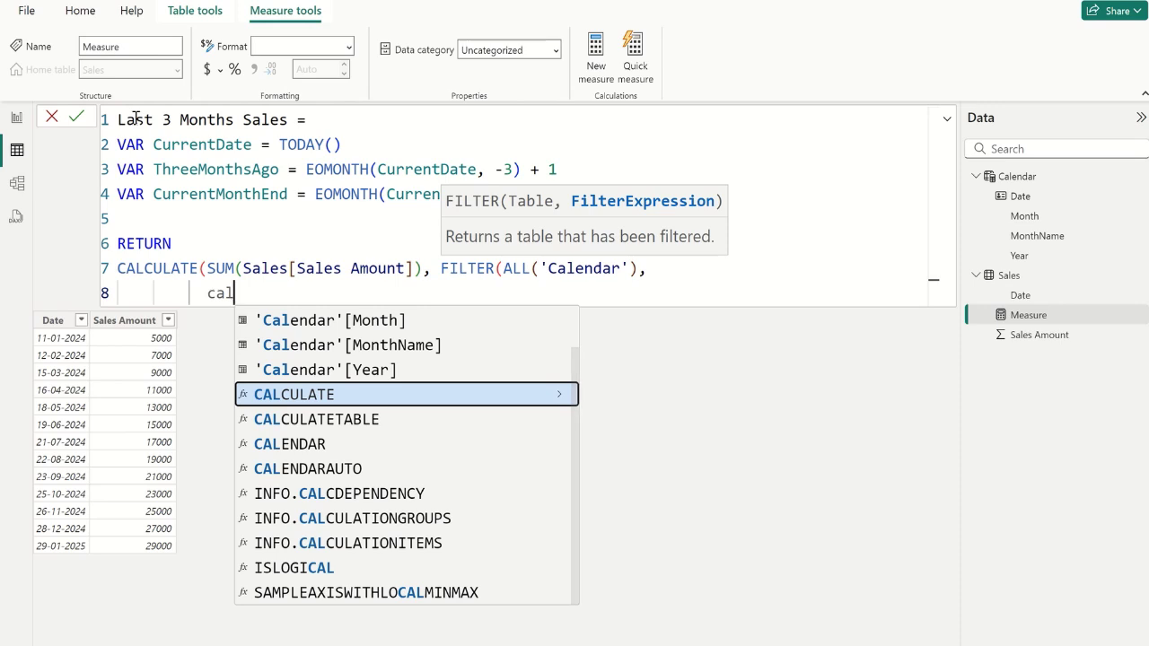
{"action": "type", "text": "end"}
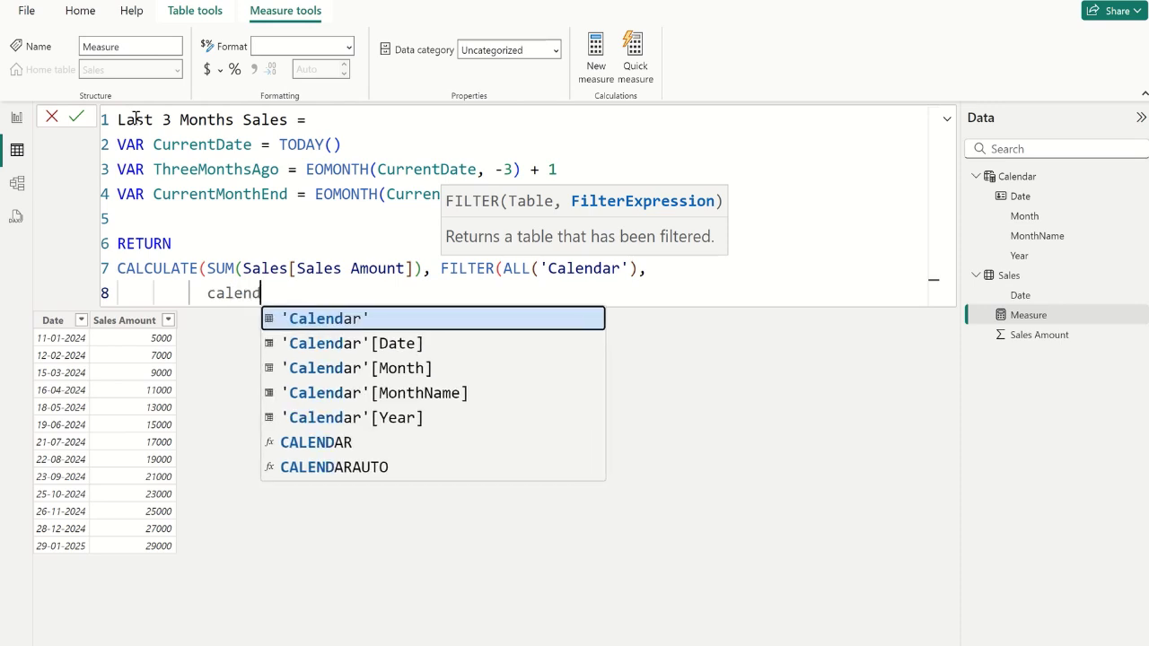
{"action": "key", "text": "Tab"}
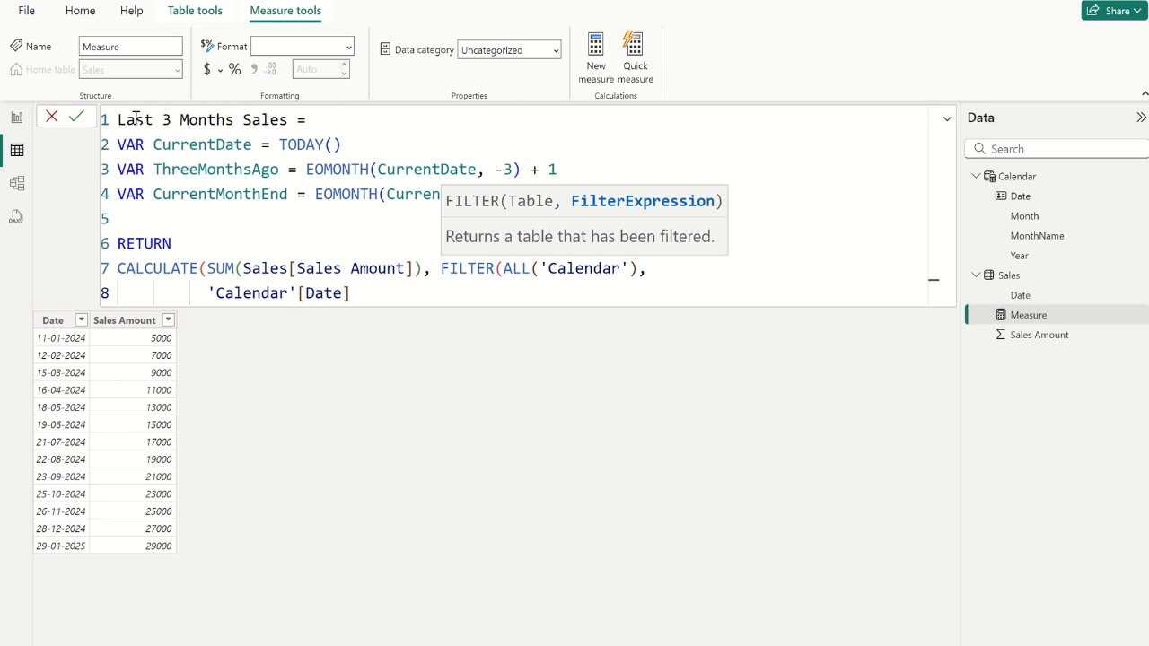
{"action": "type", "text": ">= thre"}
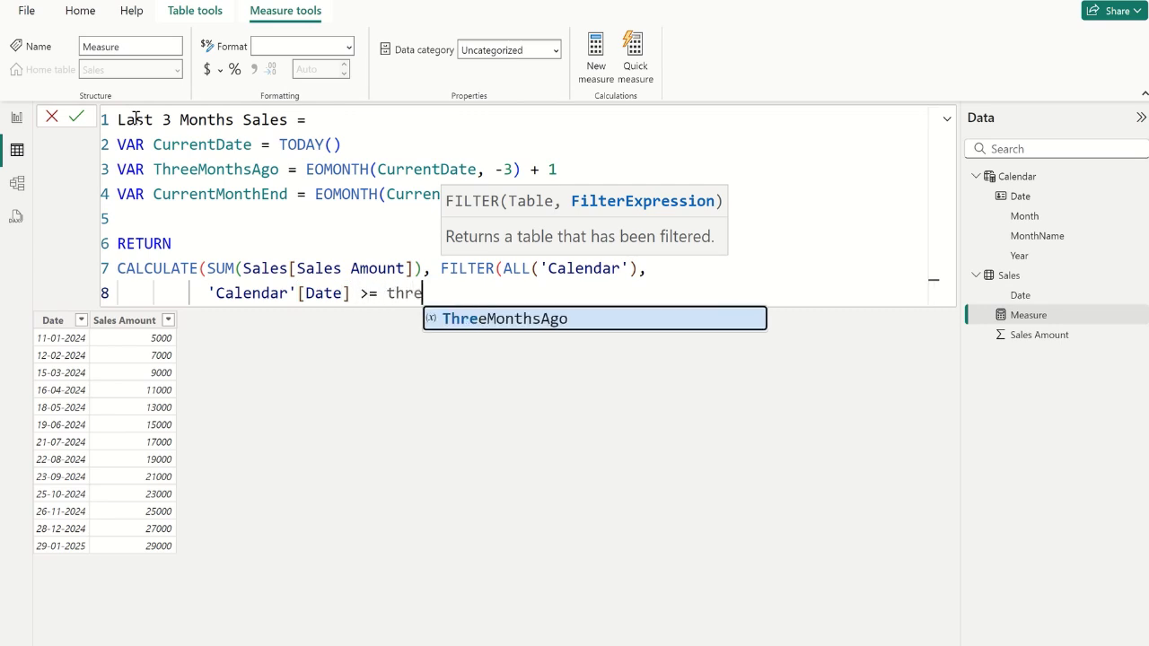
{"action": "key", "text": "Tab"}
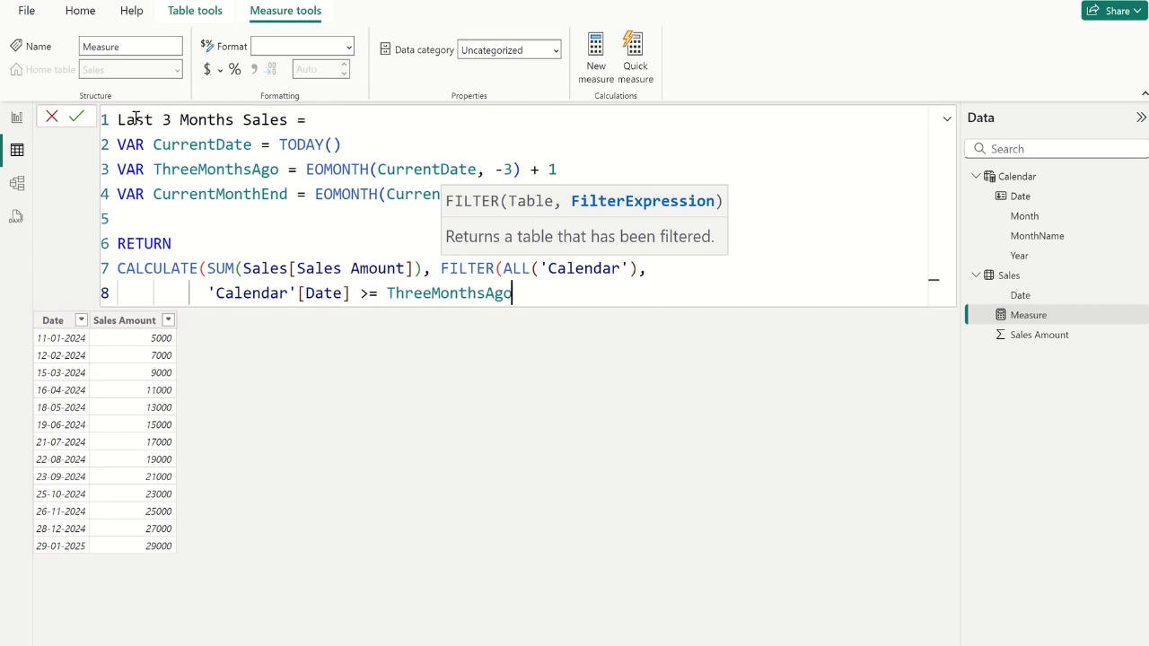
{"action": "type", "text": "&&"}
{"action": "key", "text": "shift+Return"}
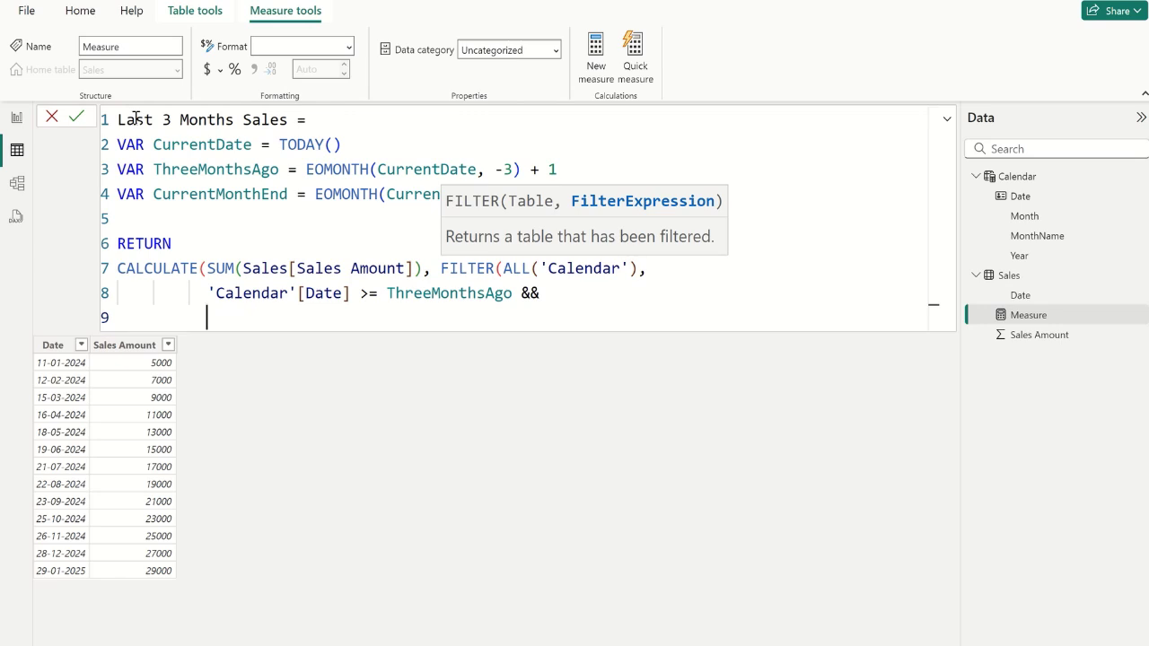
Enter the second filter condition 'Calendar'[Date] <= CurrentMonthEnd.
{"action": "type", "text": "cal"}
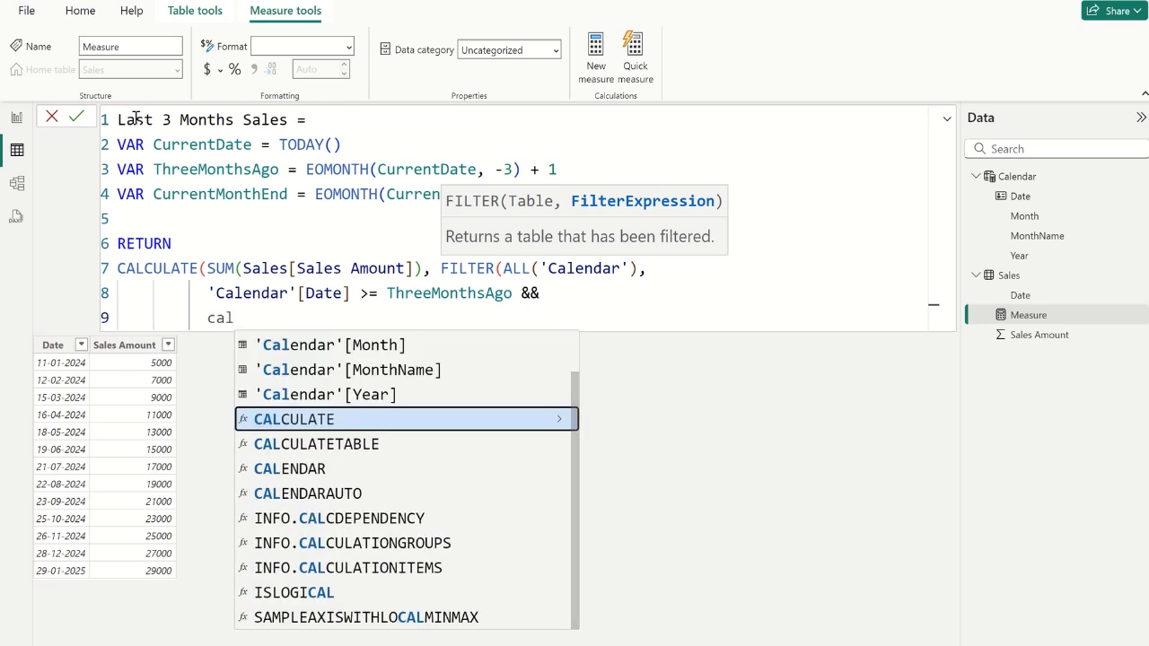
{"action": "type", "text": "end"}
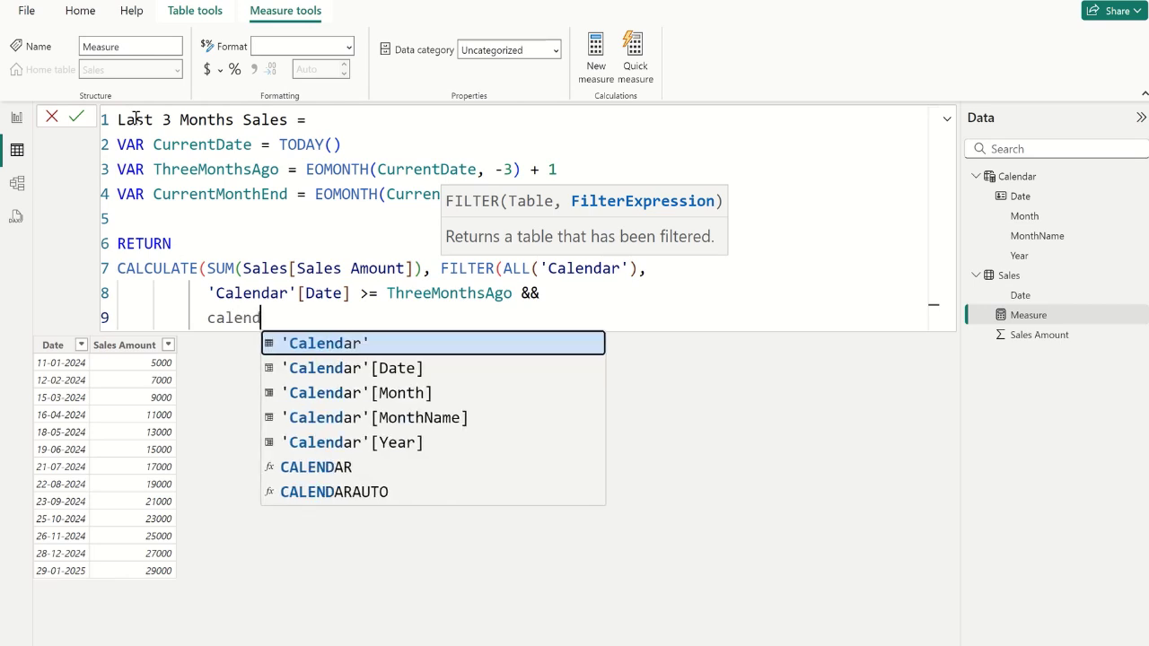
{"action": "key", "text": "Down"}
{"action": "key", "text": "Tab"}
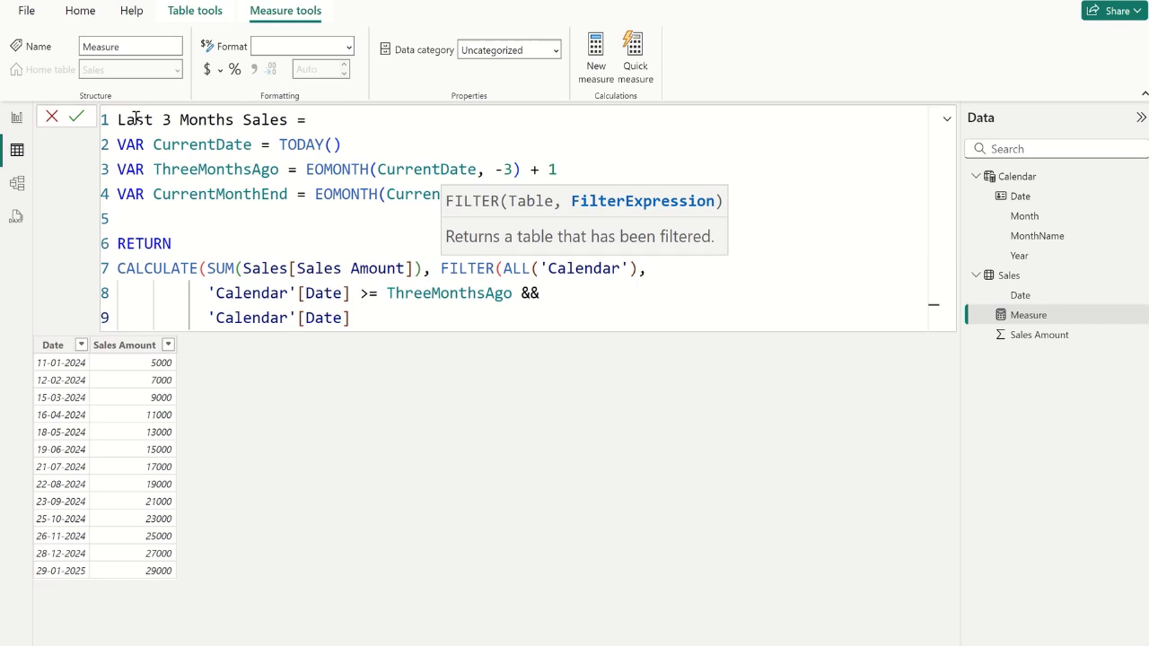
{"action": "type", "text": "<= cur"}
{"action": "key", "text": "Down"}
{"action": "key", "text": "Down"}
{"action": "key", "text": "Tab"}
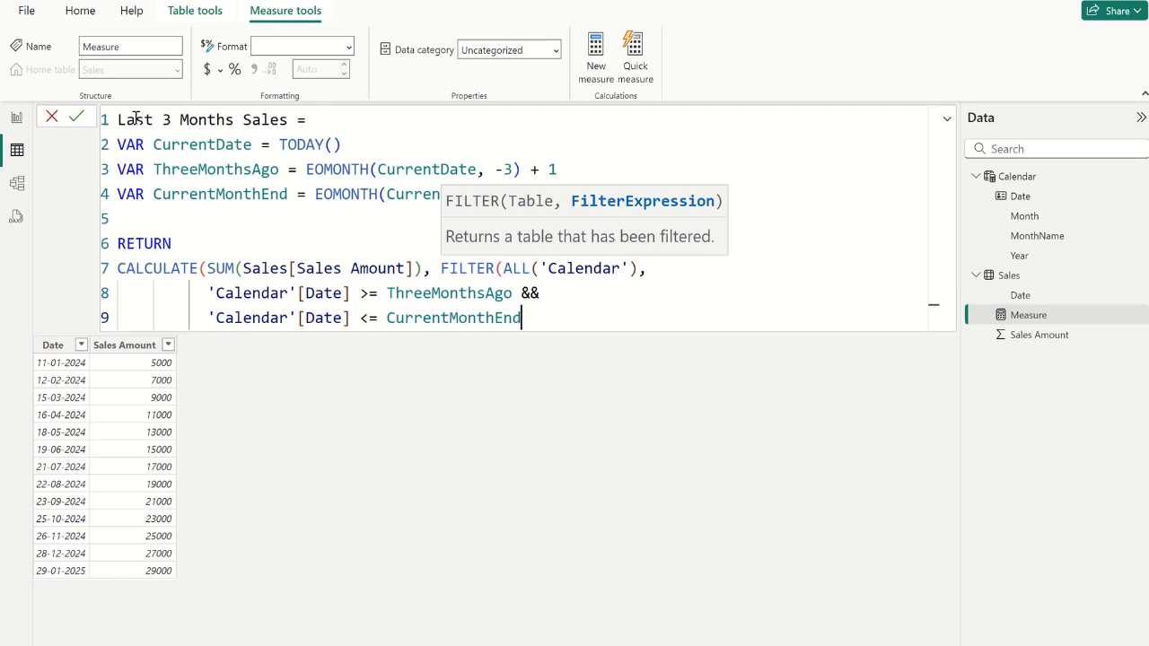
Close the FILTER and CALCULATE functions with parentheses on separate new lines and commit the measure.
{"action": "key", "text": "Return"}
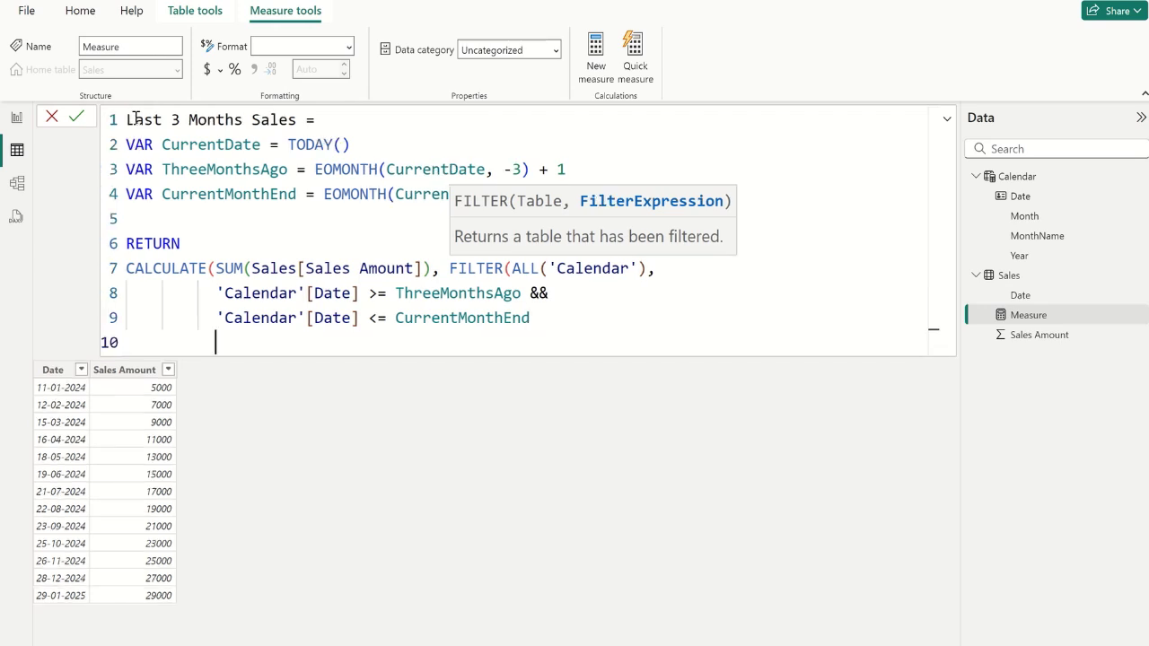
{"action": "type", "text": ")"}
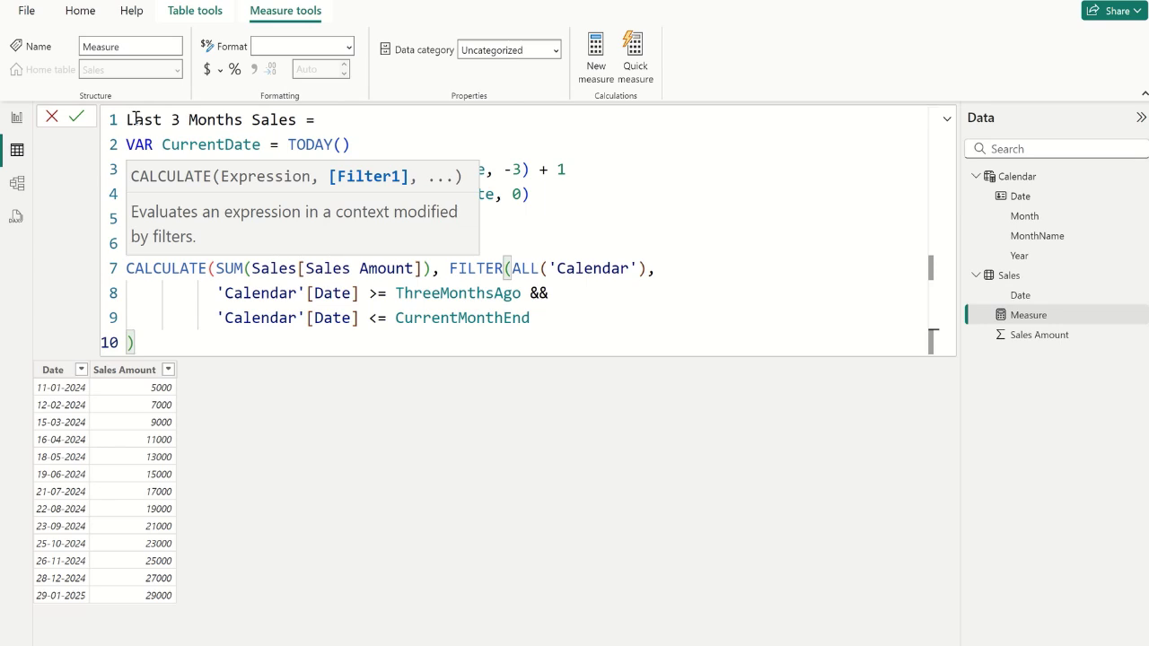
{"action": "key", "text": "Return"}
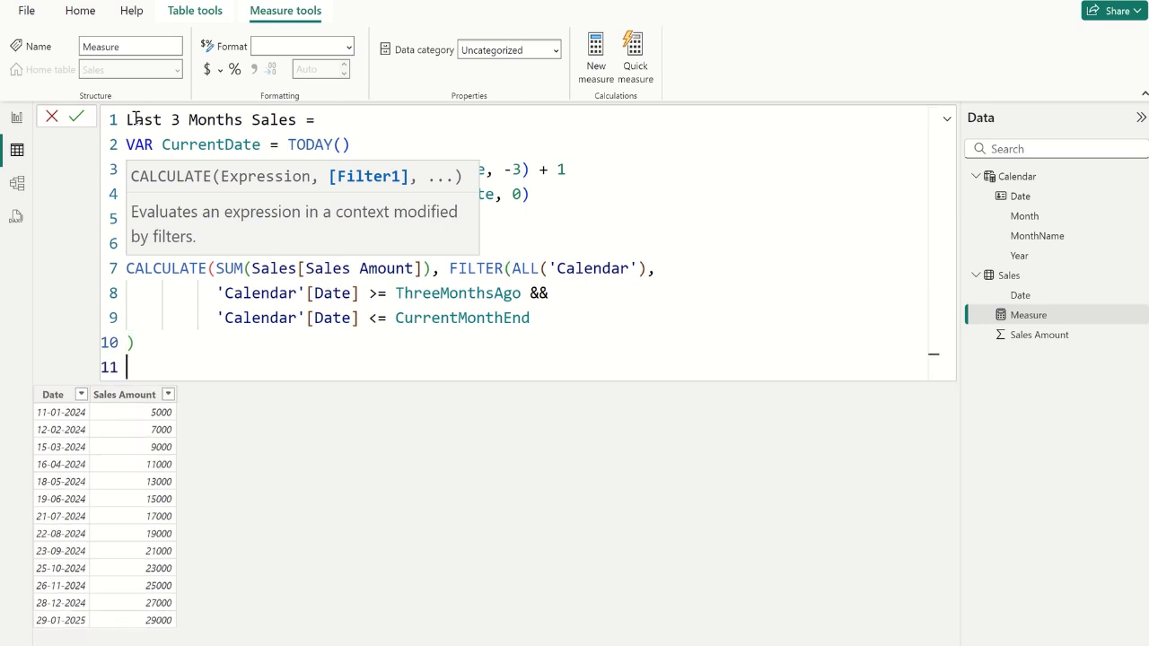
{"action": "type", "text": ")"}
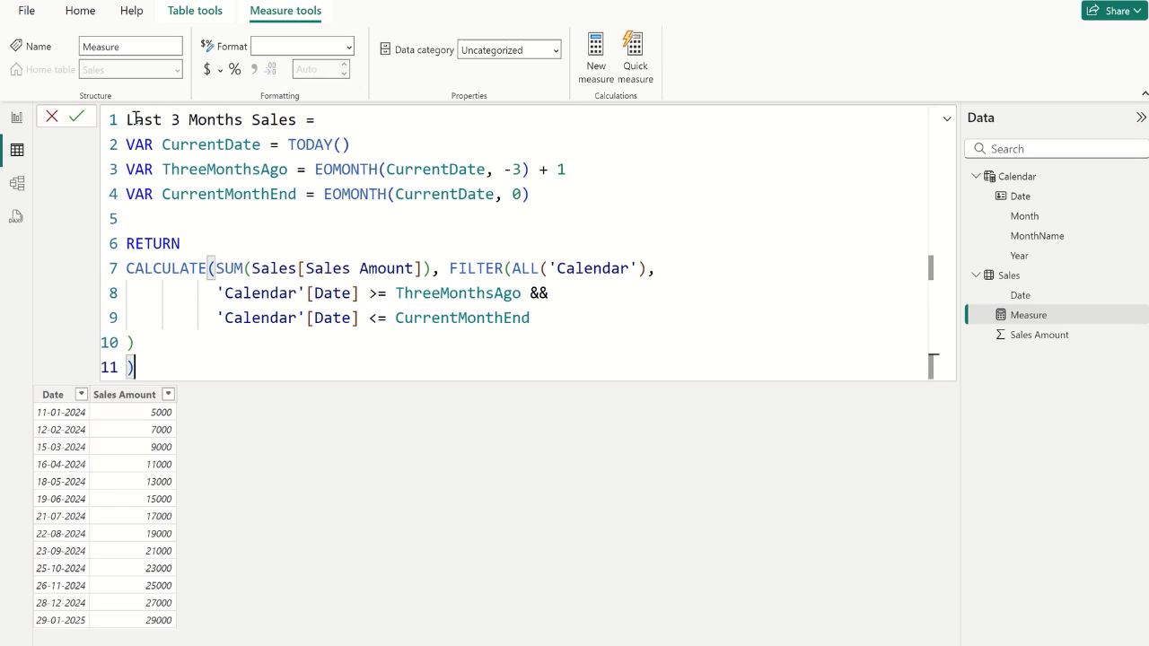
{"action": "left_click", "coordinate": [76, 117]}
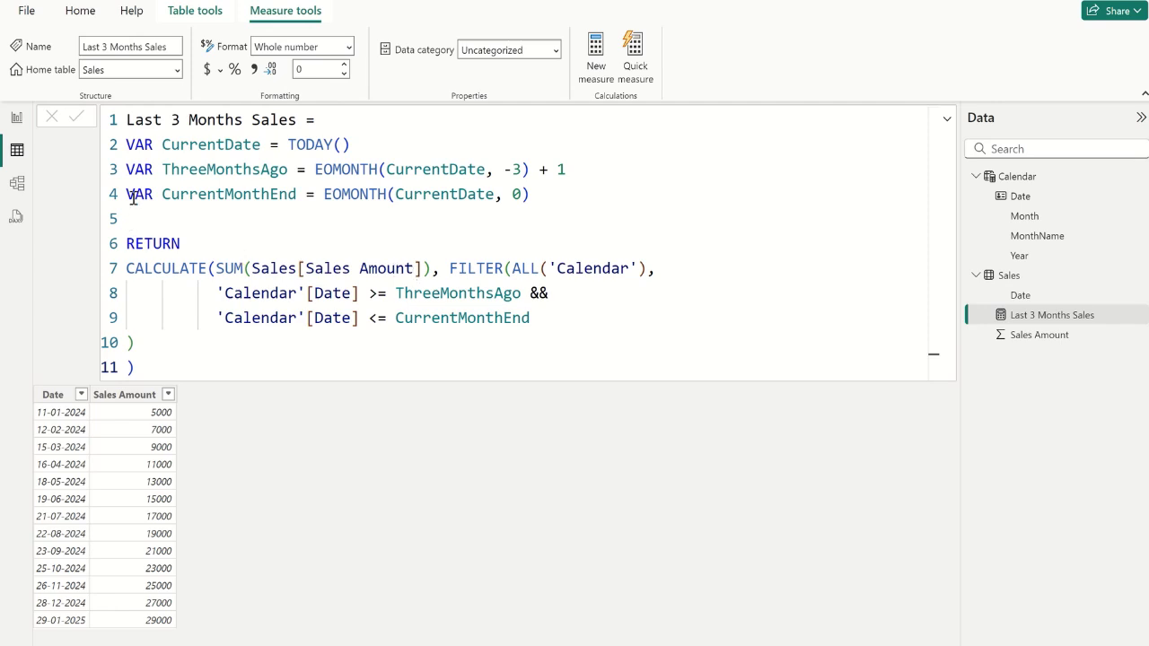
Copy the entire Last 3 Months Sales formula and collapse the formula bar to a single line.
{"action": "left_click", "coordinate": [129, 120]}
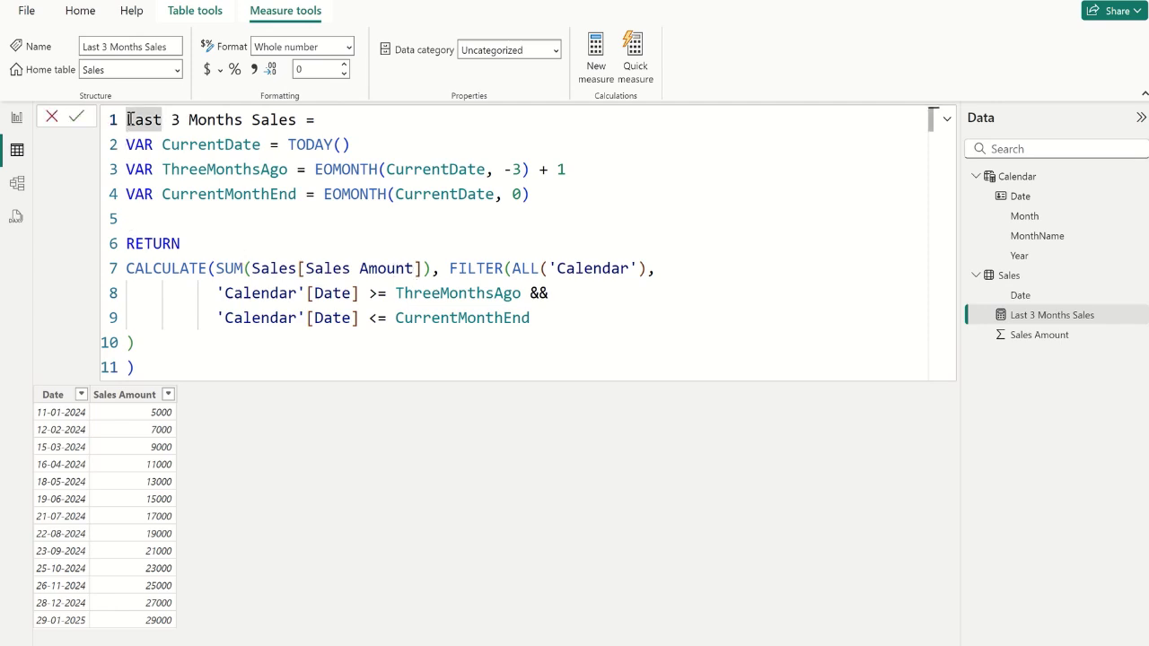
{"action": "key", "text": "ctrl+a"}
{"action": "key", "text": "ctrl+c"}
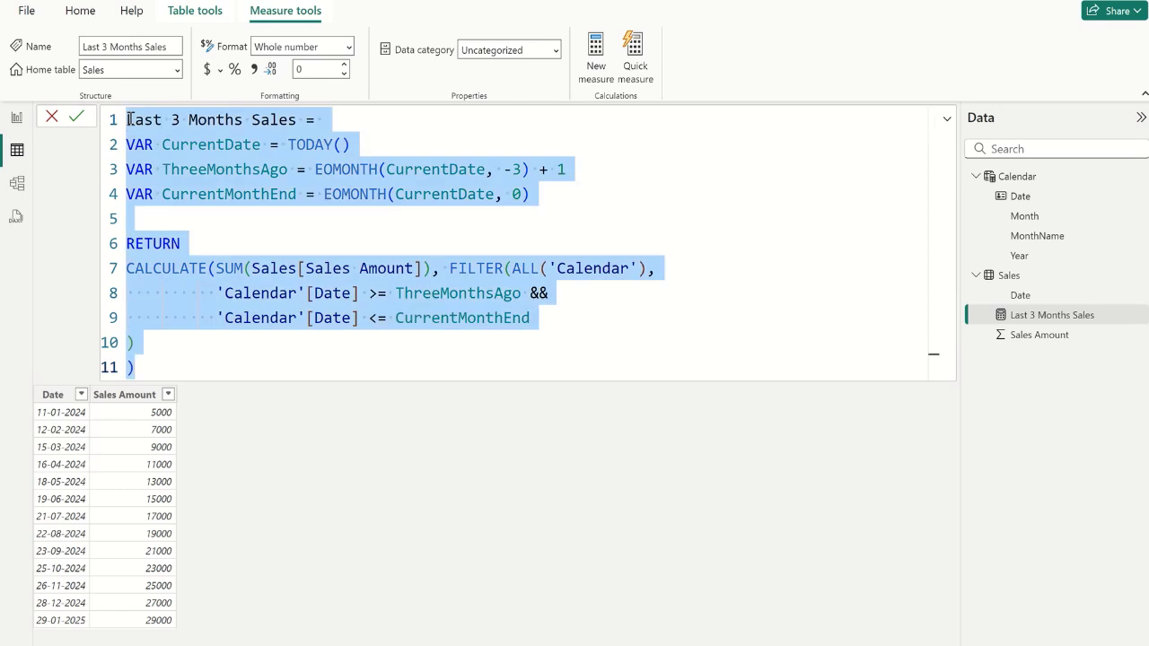
{"action": "left_click", "coordinate": [76, 117]}
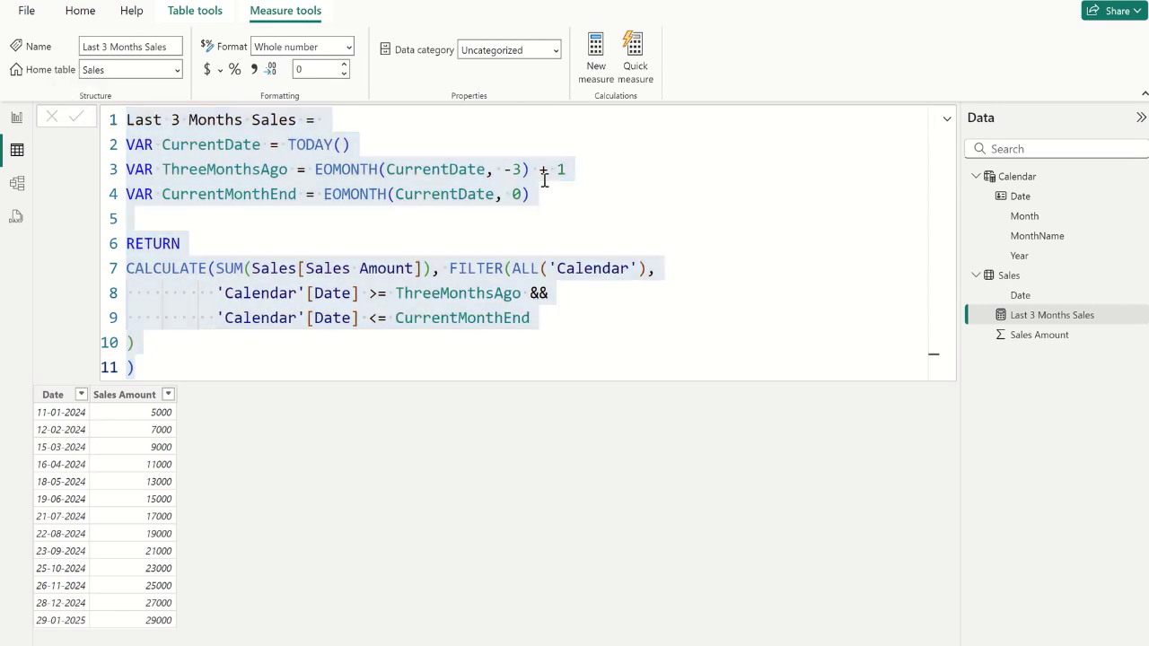
{"action": "left_click", "coordinate": [946, 119]}
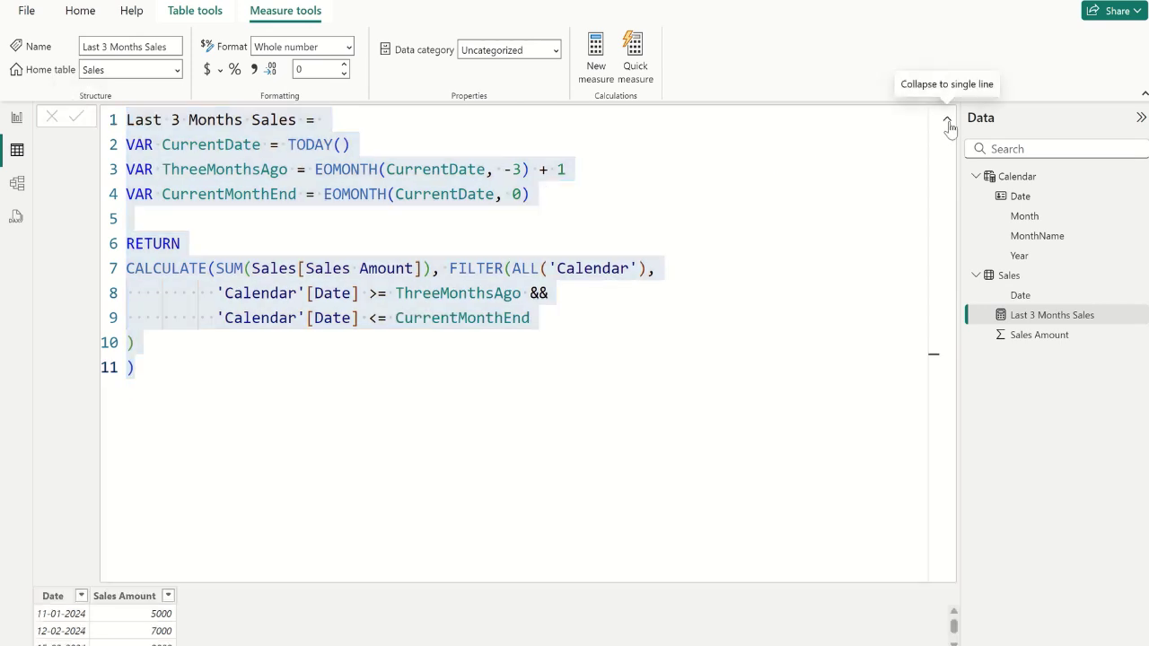
{"action": "left_click", "coordinate": [948, 123]}
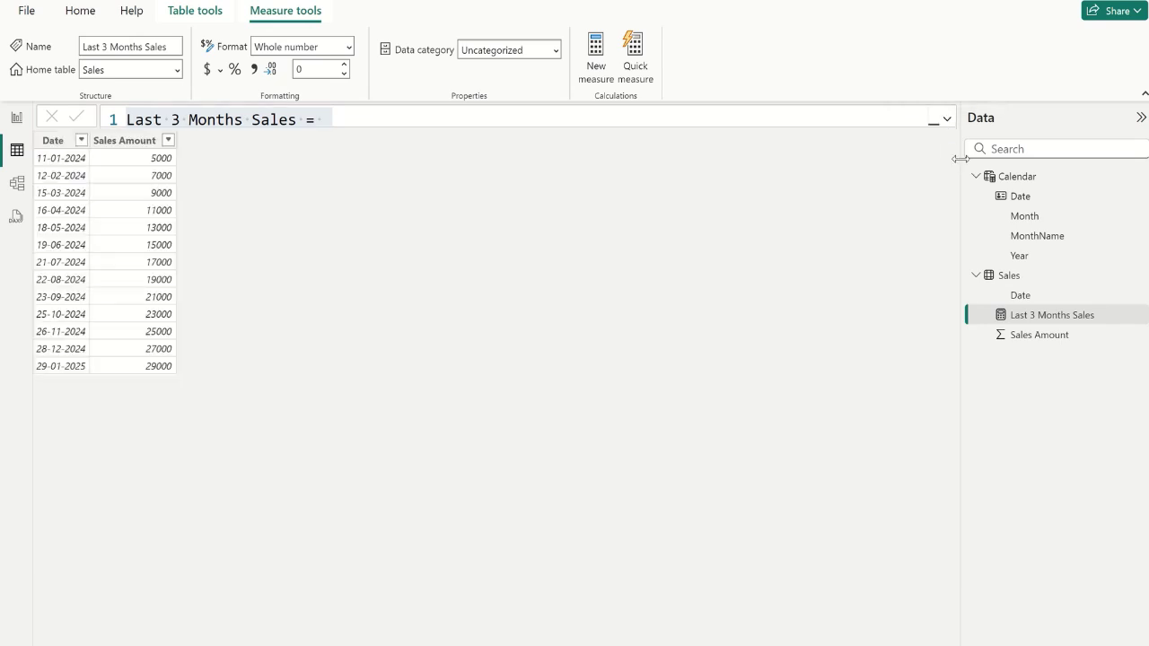
Create a new measure in the Sales table and replace its default text with the copied formula.
{"action": "left_click", "coordinate": [1032, 276]}
{"action": "right_click", "coordinate": [1030, 271]}
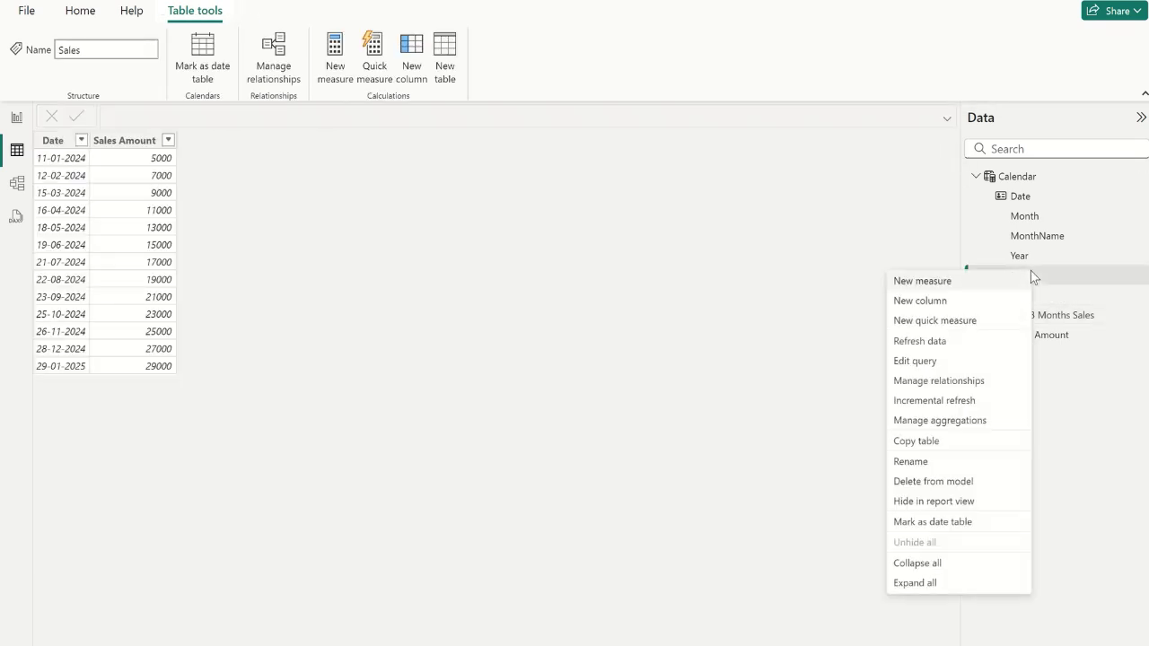
{"action": "left_click", "coordinate": [919, 281]}
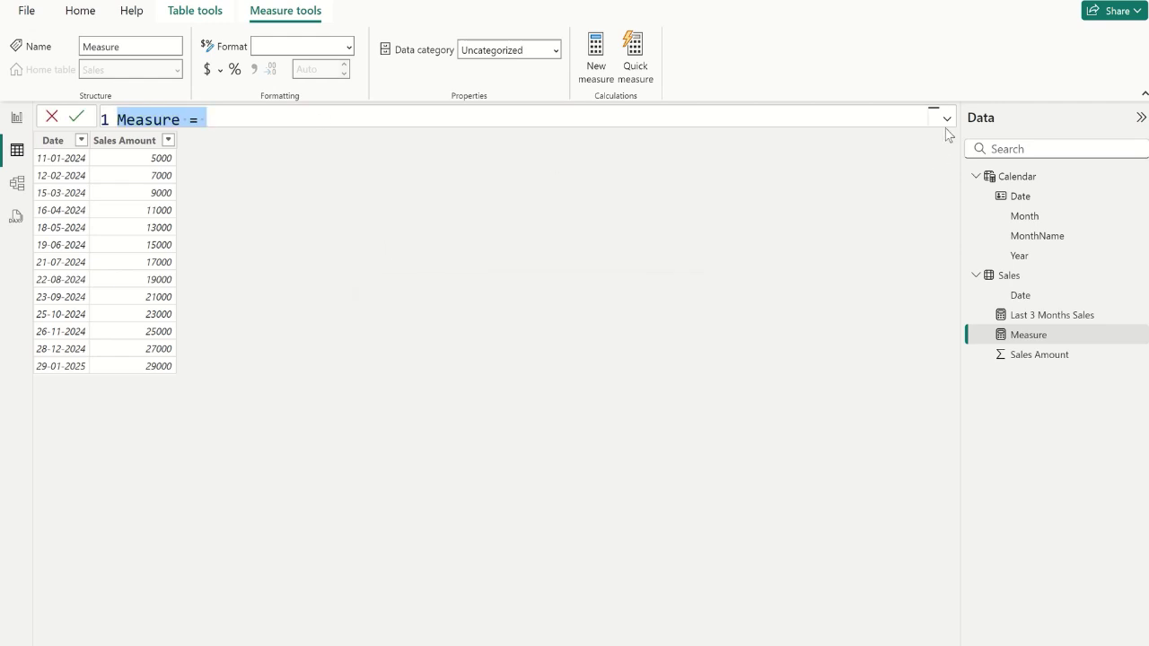
{"action": "left_click", "coordinate": [164, 121]}
{"action": "double_click", "coordinate": [163, 121]}
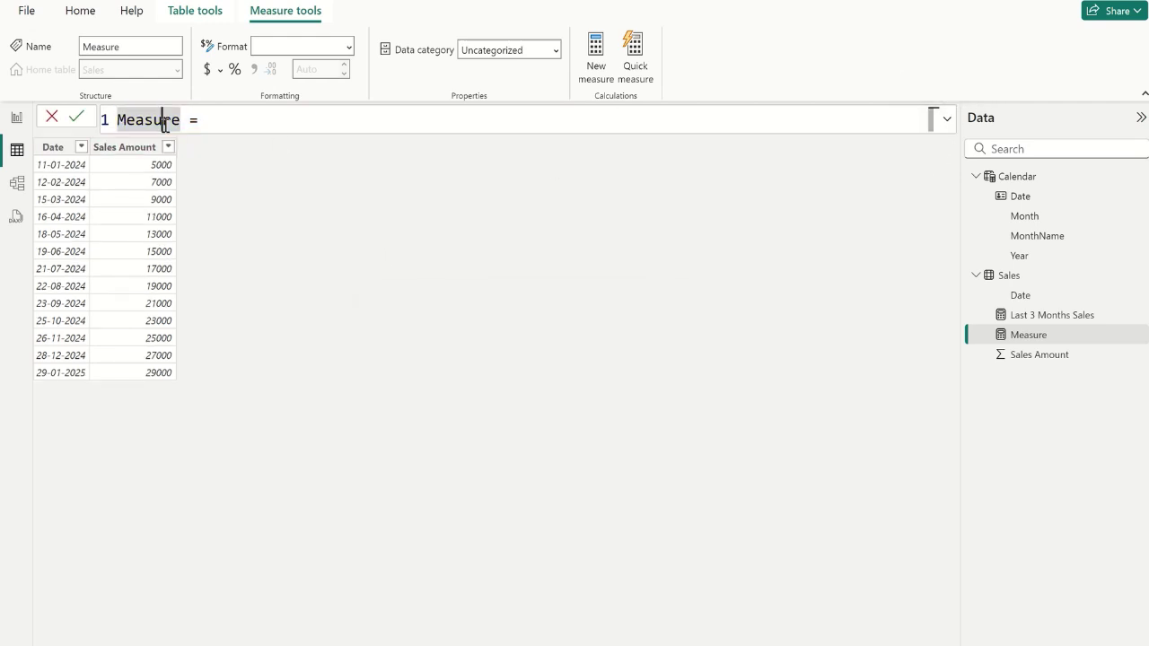
{"action": "key", "text": "ctrl+a"}
{"action": "key", "text": "ctrl+v"}
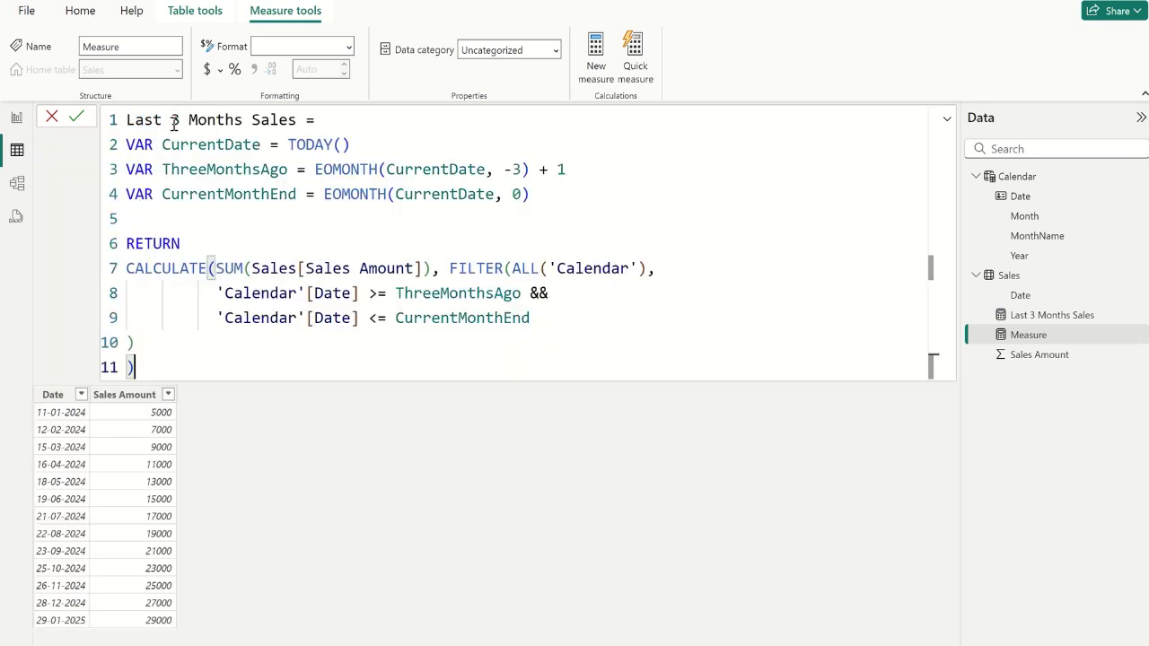
Rename the pasted measure in its formula as Last 3 Months Sales Excluding Current.
{"action": "left_click", "coordinate": [217, 124]}
{"action": "key", "text": "Right"}
{"action": "key", "text": "Right"}
{"action": "key", "text": "Right"}
{"action": "key", "text": "Right"}
{"action": "key", "text": "Right"}
{"action": "key", "text": "Right"}
{"action": "key", "text": "Right"}
{"action": "key", "text": "Right"}
{"action": "key", "text": "Right"}
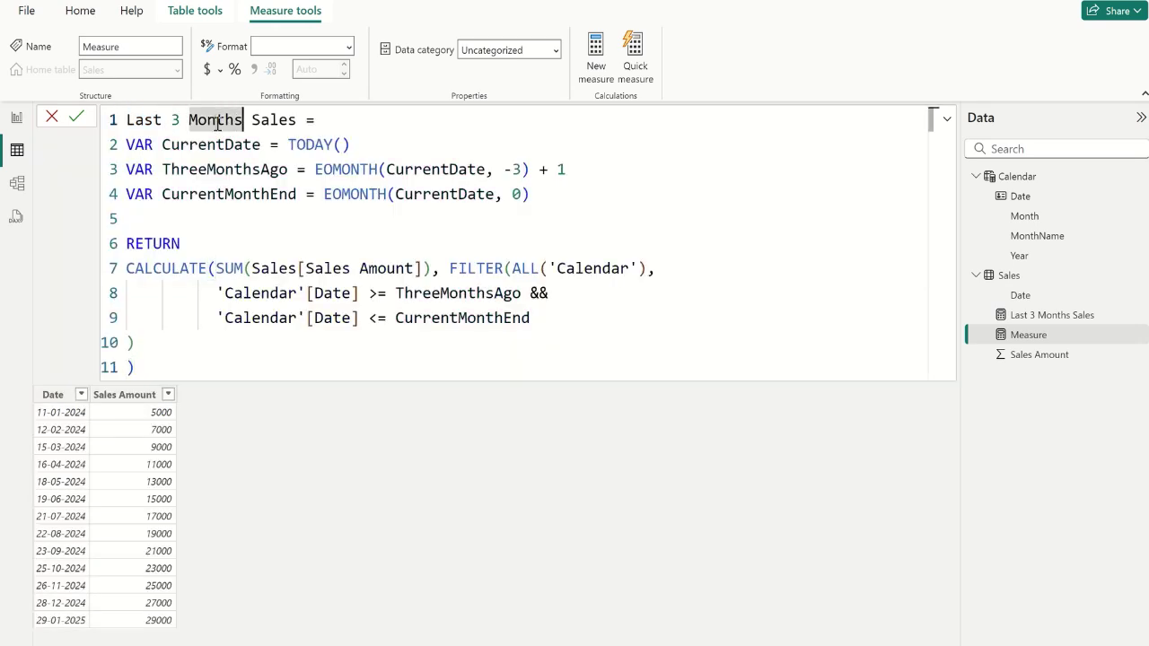
{"action": "type", "text": "Excl"}
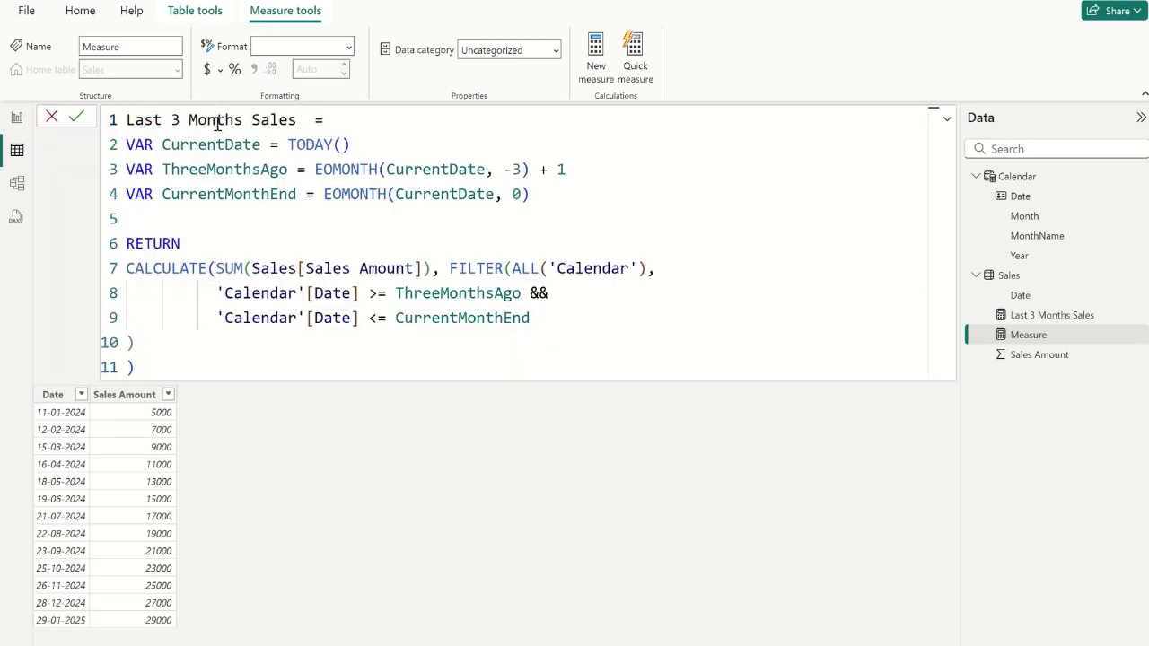
{"action": "type", "text": "uding Curre"}
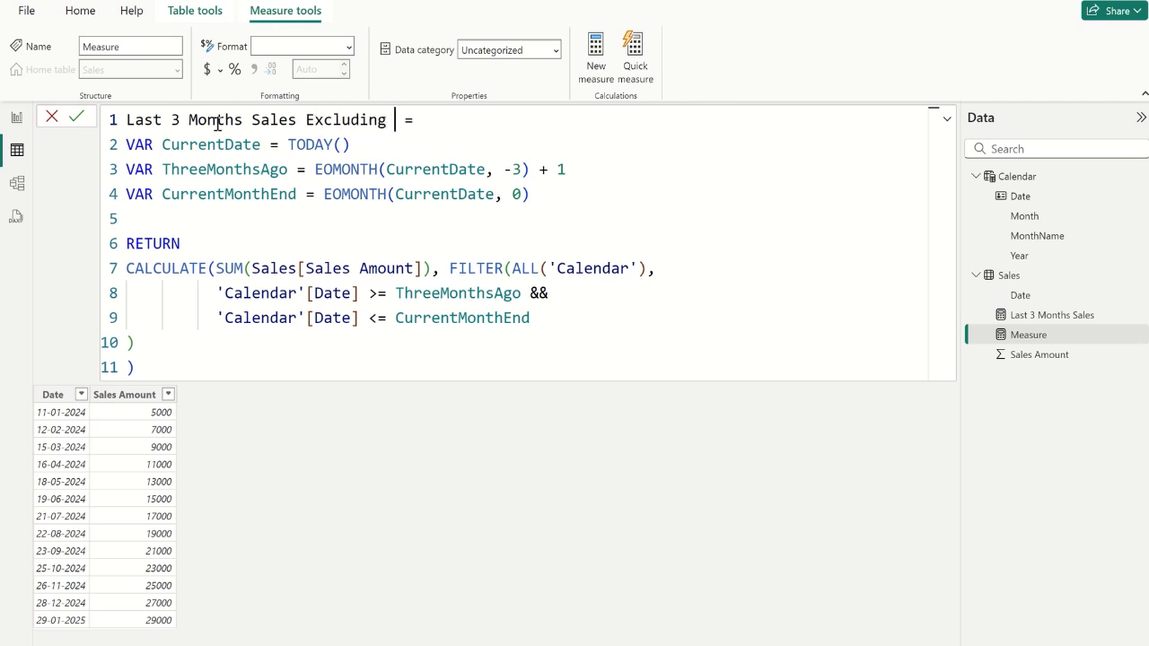
{"action": "type", "text": "nt"}
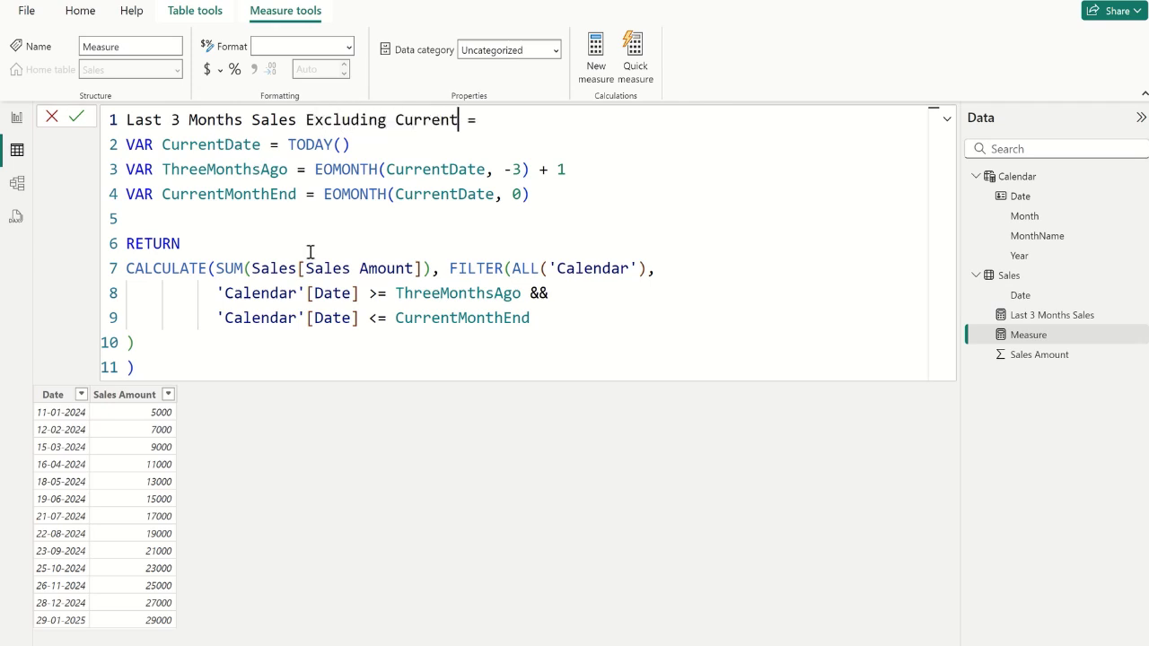
Set the EOMONTH month offset in the ThreeMonthsAgo variable to -4.
{"action": "left_click", "coordinate": [519, 169]}
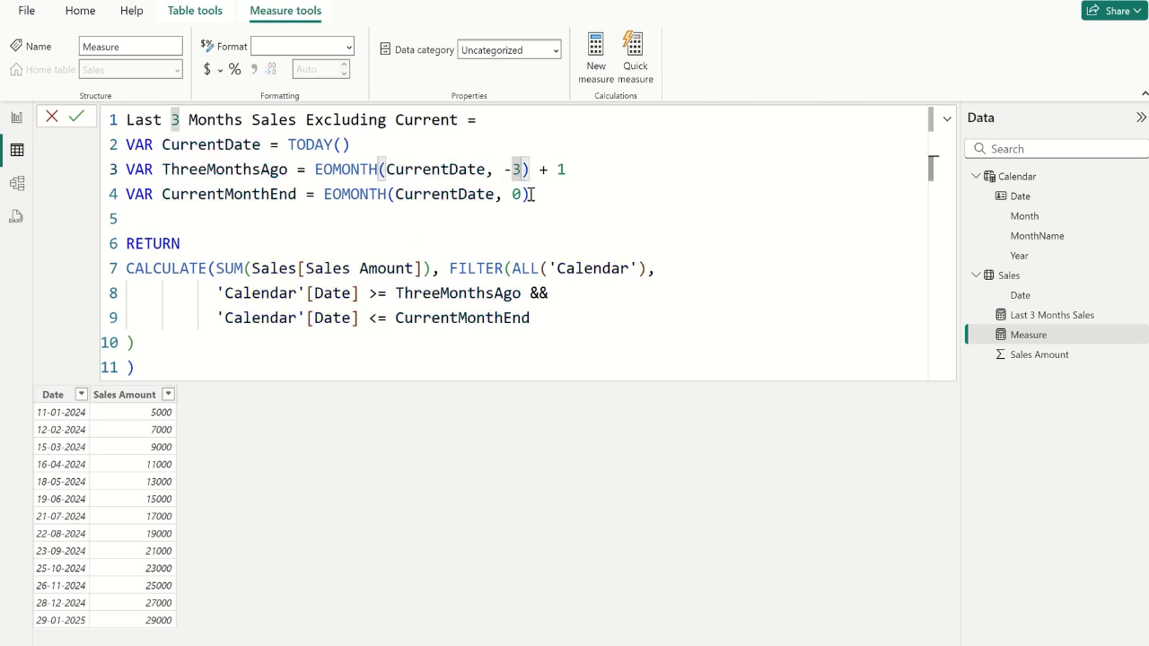
{"action": "key", "text": "Right"}
{"action": "key", "text": "Left"}
{"action": "key", "text": "BackSpace"}
{"action": "type", "text": "4"}
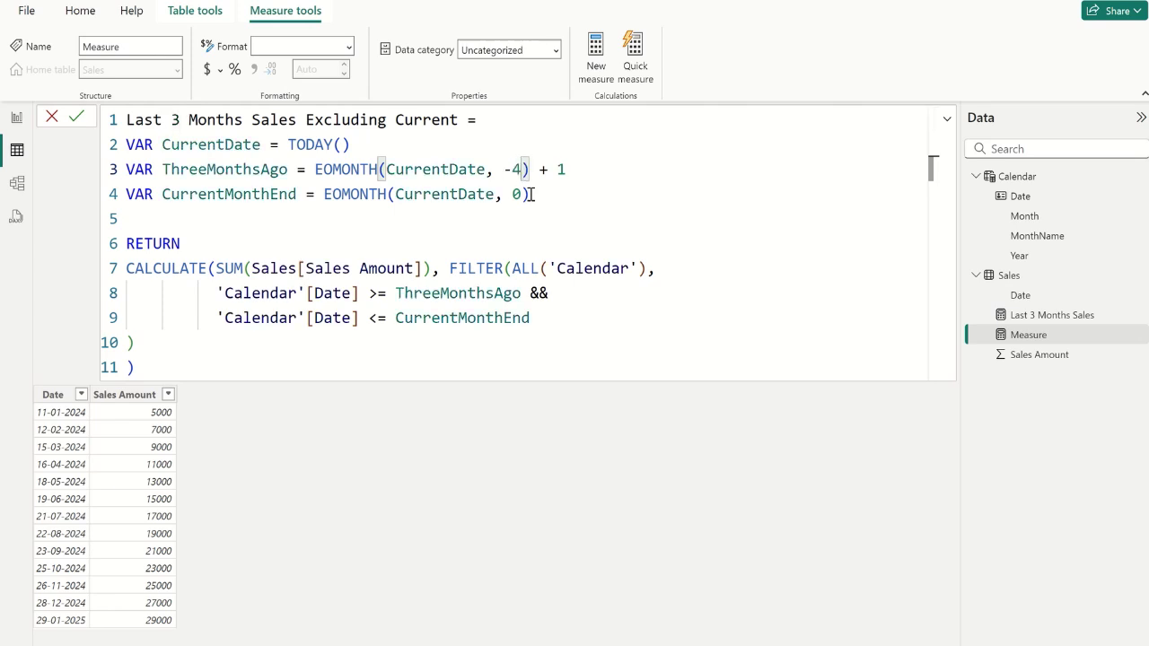
Set the EOMONTH month offset in the CurrentMonthEnd variable to -1 and commit the measure.
{"action": "left_click", "coordinate": [522, 195]}
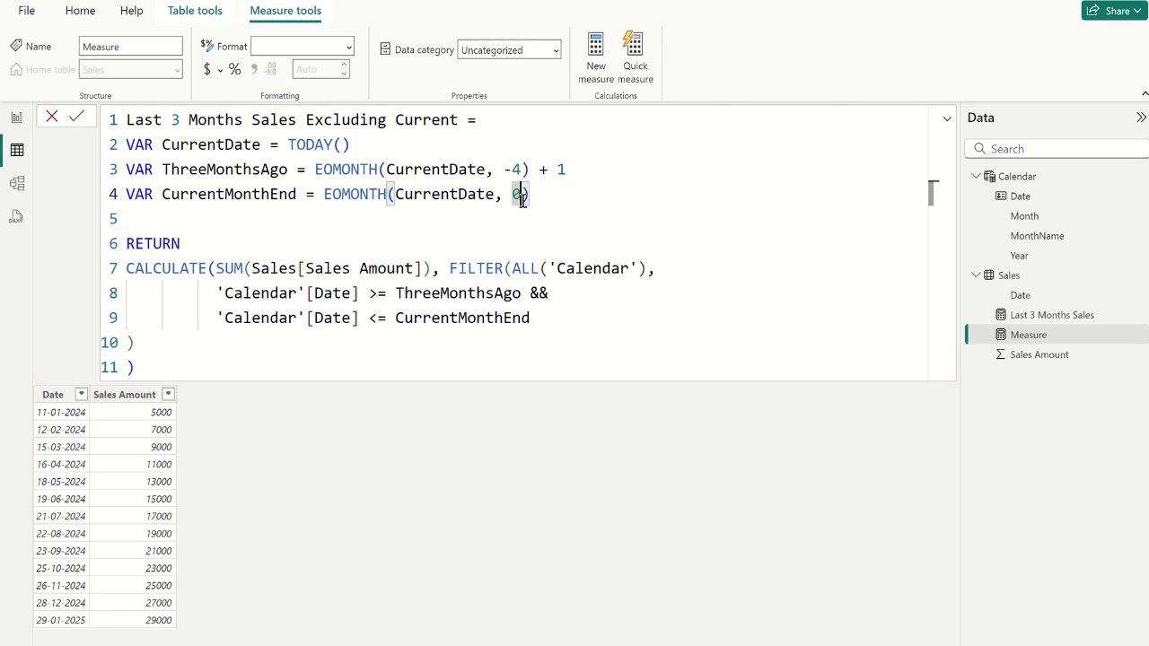
{"action": "key", "text": "BackSpace"}
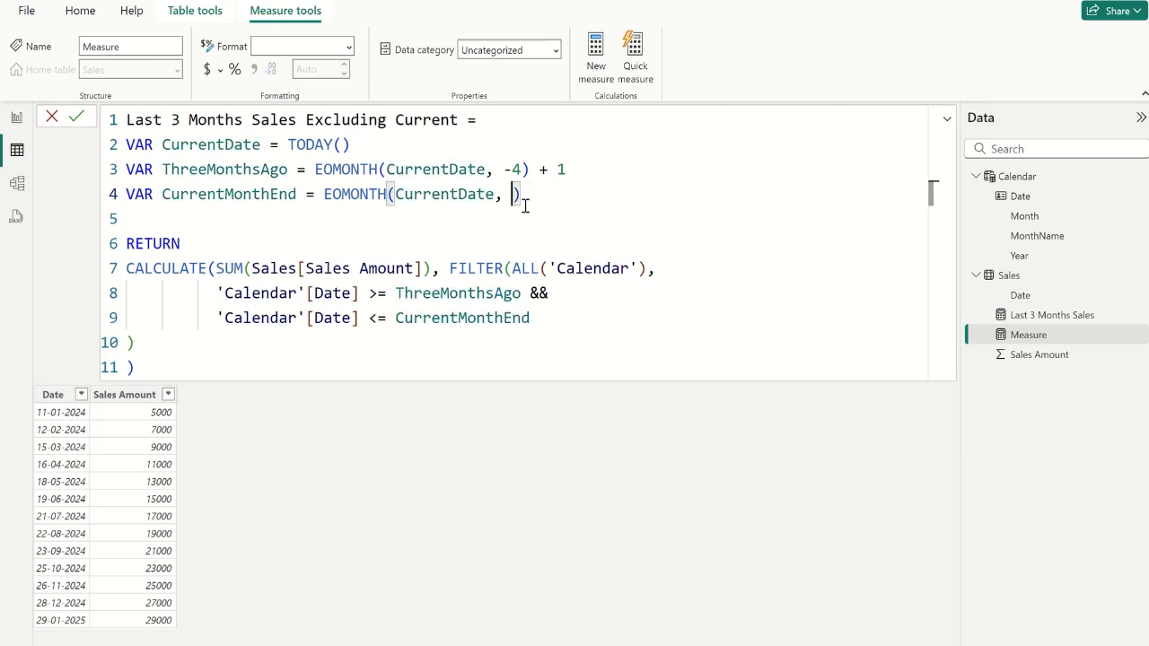
{"action": "type", "text": "-1"}
{"action": "left_click", "coordinate": [78, 117]}
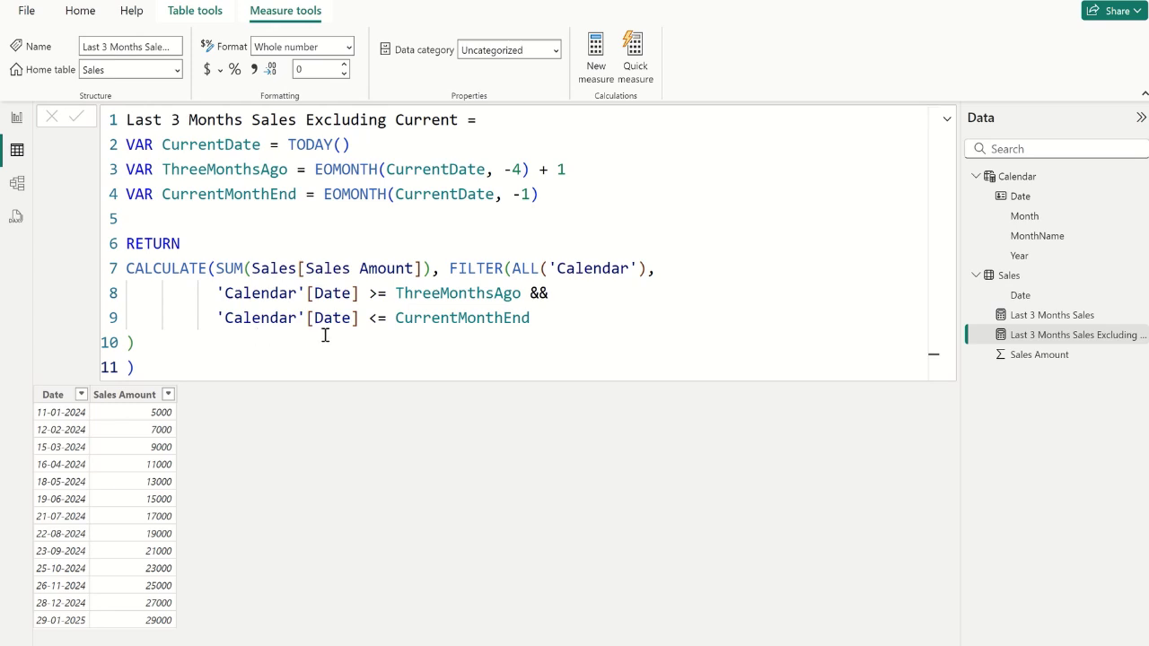
In the report view, add Date and Last 3 Months Sales from the Sales table as columns of the first empty table visual.
{"action": "left_click", "coordinate": [17, 120]}
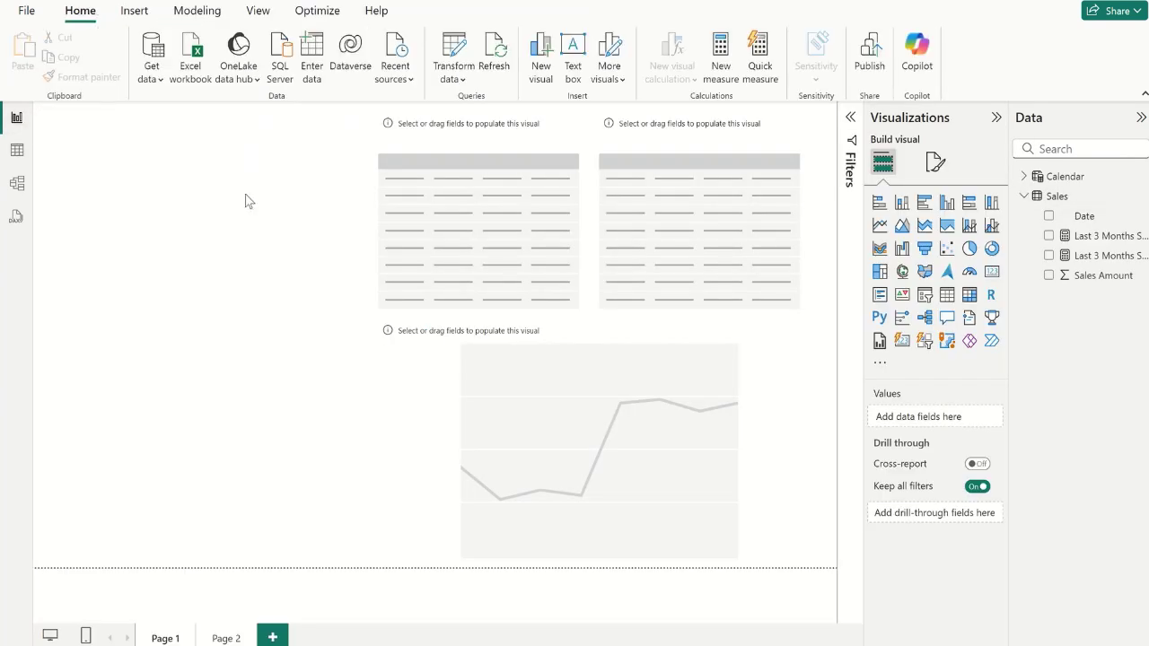
{"action": "left_click", "coordinate": [480, 243]}
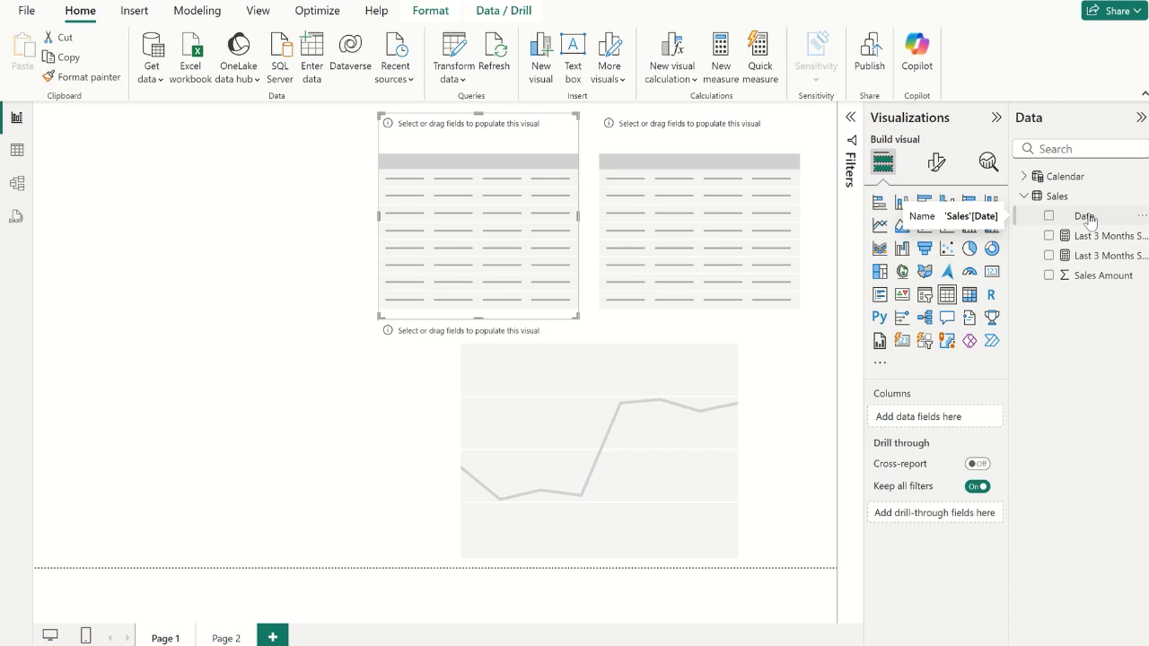
{"action": "left_click_drag", "start_coordinate": [1088, 220], "coordinate": [924, 415]}
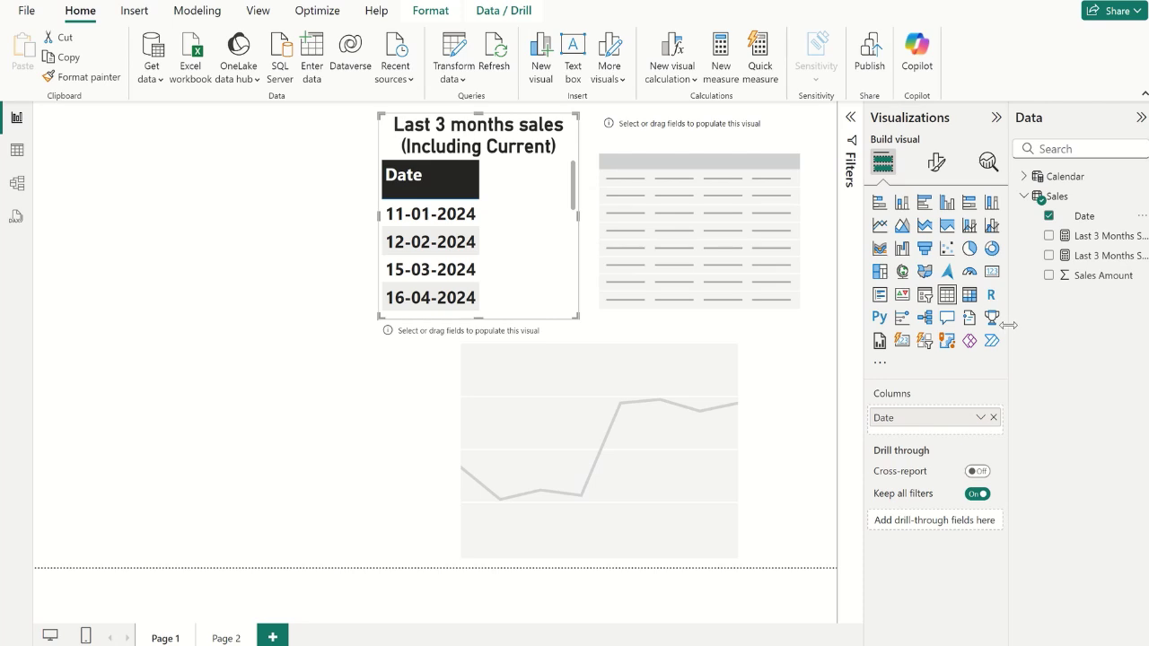
{"action": "left_click_drag", "start_coordinate": [1006, 326], "coordinate": [969, 333]}
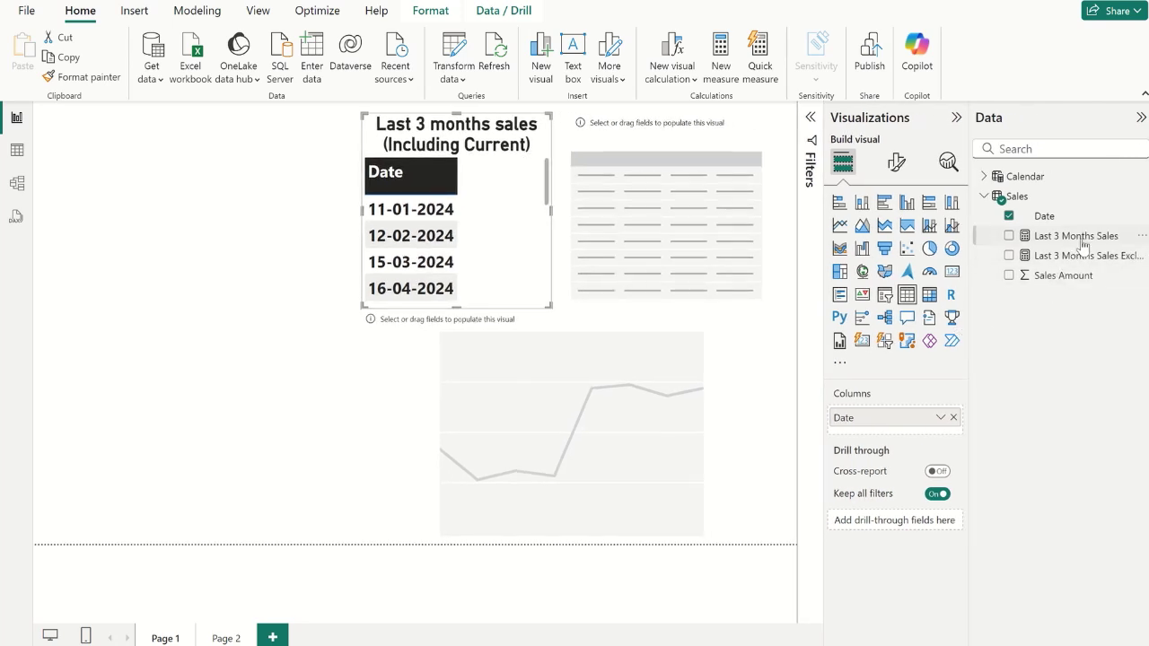
{"action": "left_click_drag", "start_coordinate": [1081, 238], "coordinate": [913, 434]}
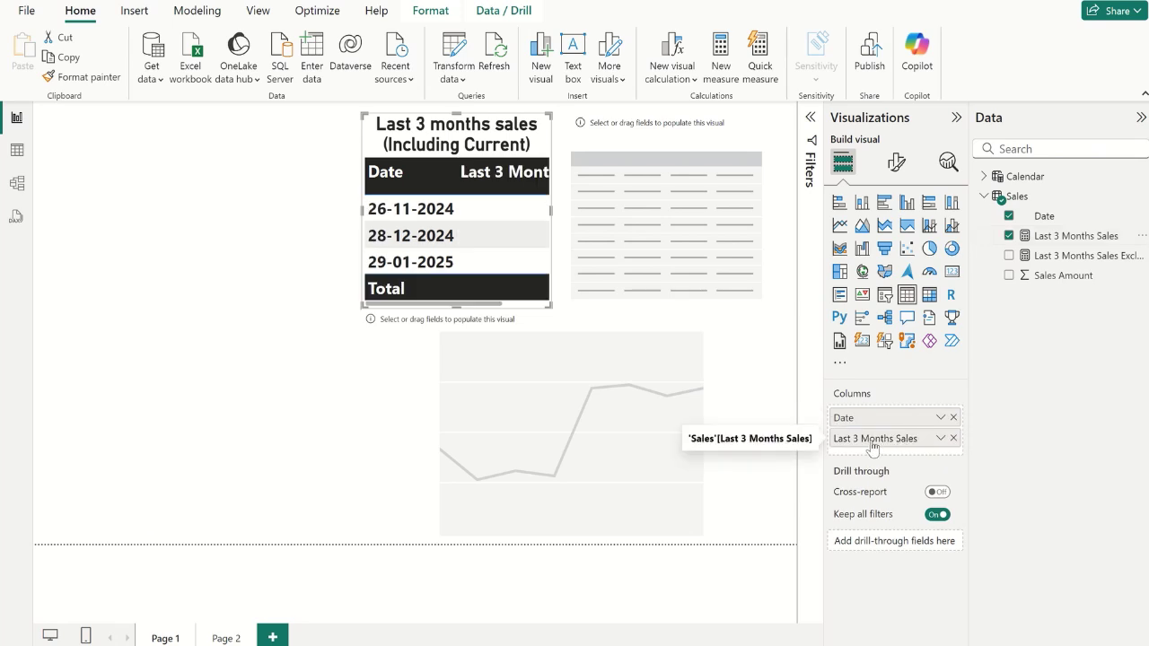
Rename the Last 3 Months Sales column in the first table visual as Total Sales.
{"action": "double_click", "coordinate": [870, 438]}
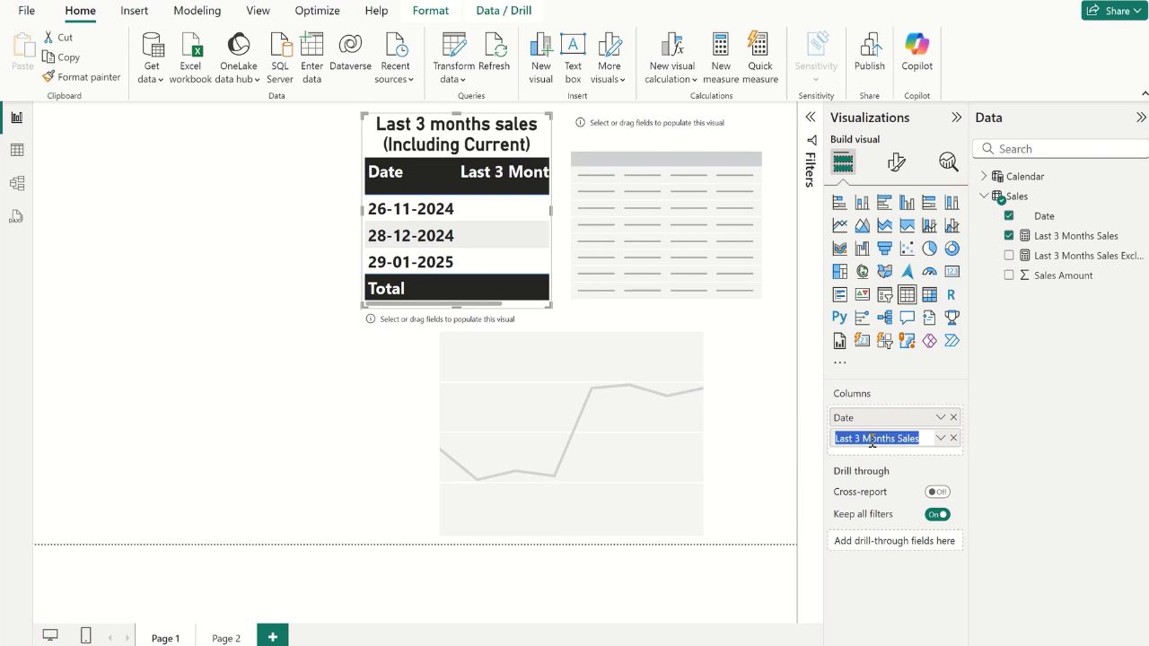
{"action": "type", "text": "Total Sales"}
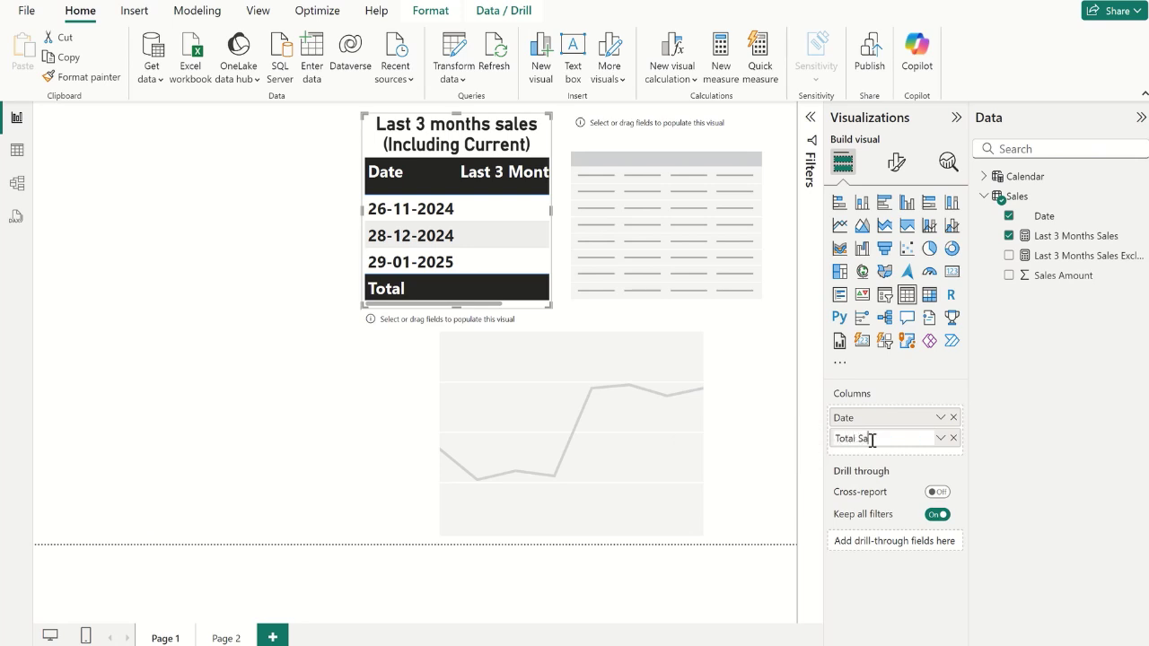
{"action": "left_click", "coordinate": [909, 464]}
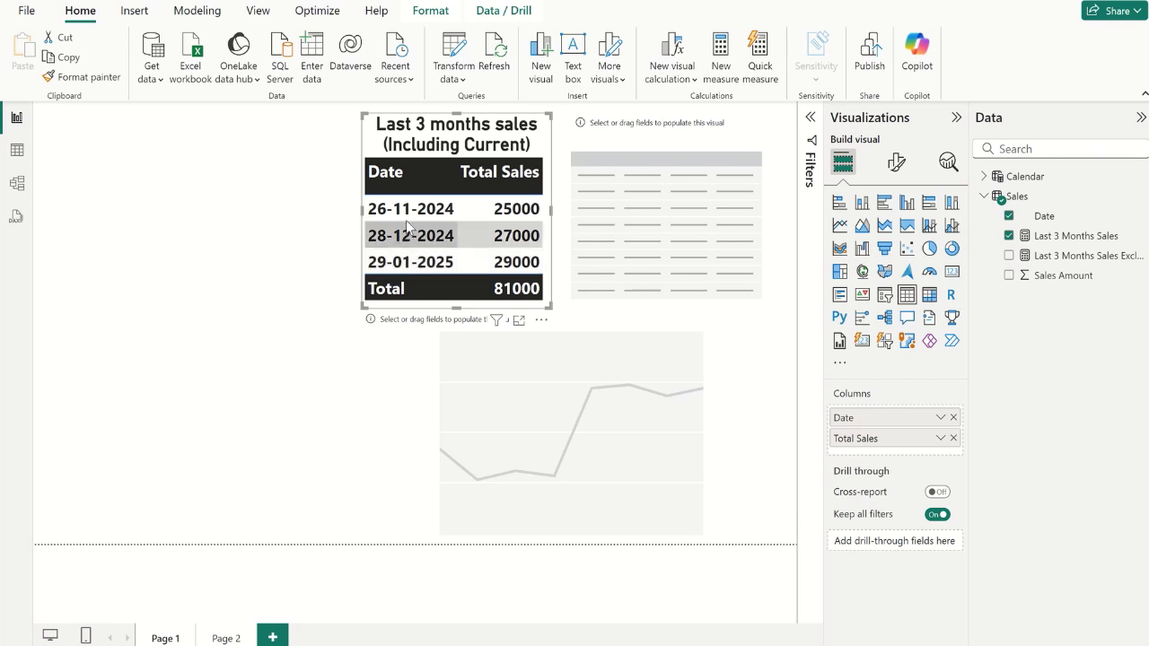
Add Sales Date and Last 3 Months Sales Excluding Current as columns of the second empty table visual.
{"action": "left_click", "coordinate": [637, 287]}
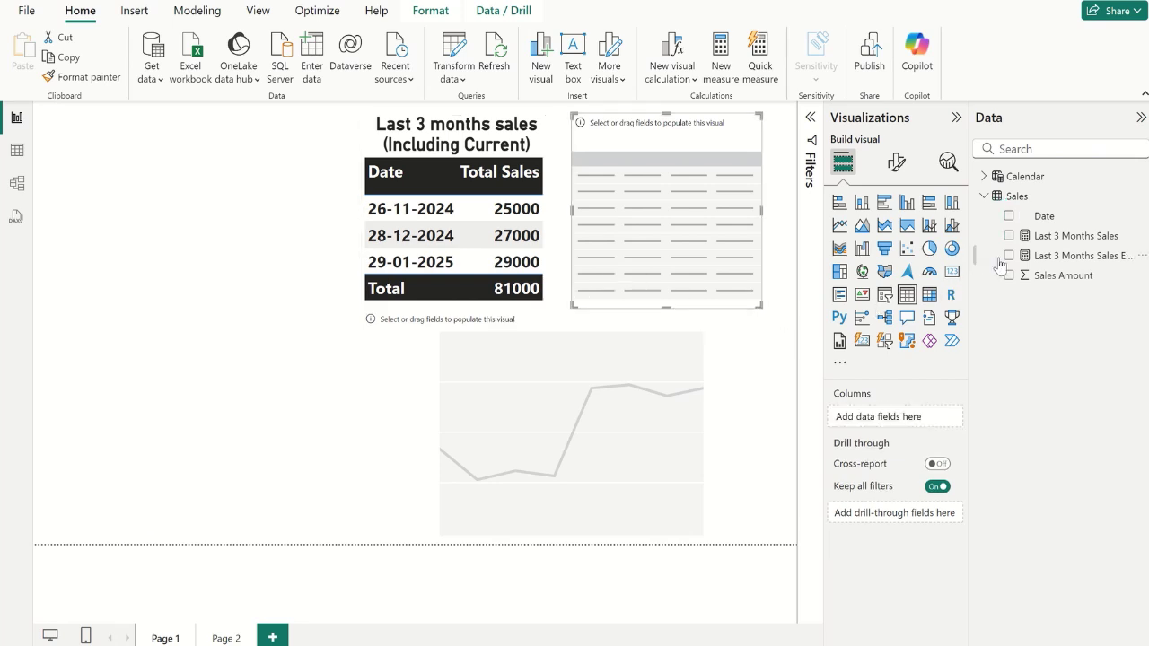
{"action": "left_click_drag", "start_coordinate": [1059, 224], "coordinate": [895, 420]}
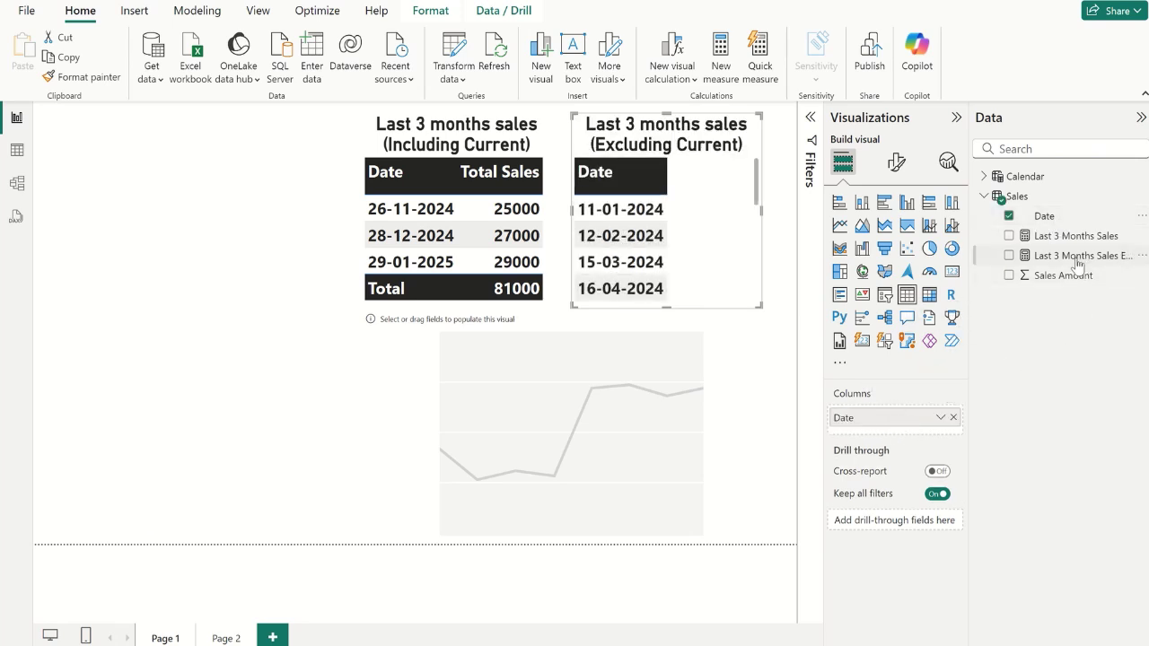
{"action": "left_click_drag", "start_coordinate": [1077, 260], "coordinate": [908, 430]}
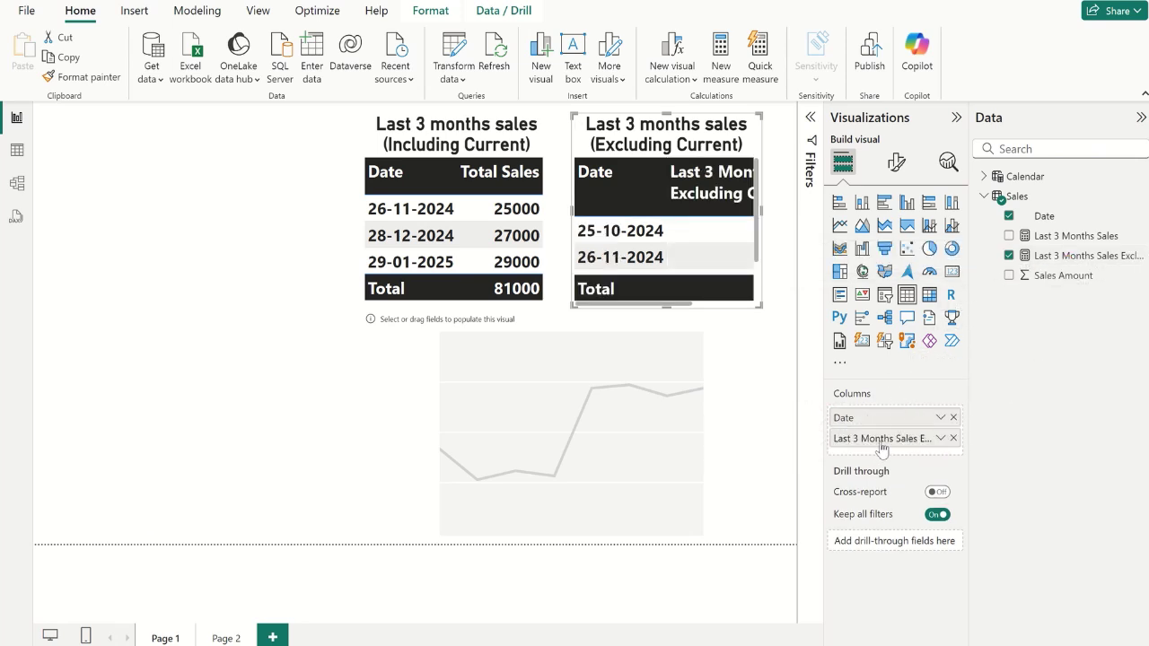
Rename the Last 3 Months Sales Excluding Current column in the second table visual as Total Sales.
{"action": "double_click", "coordinate": [882, 439]}
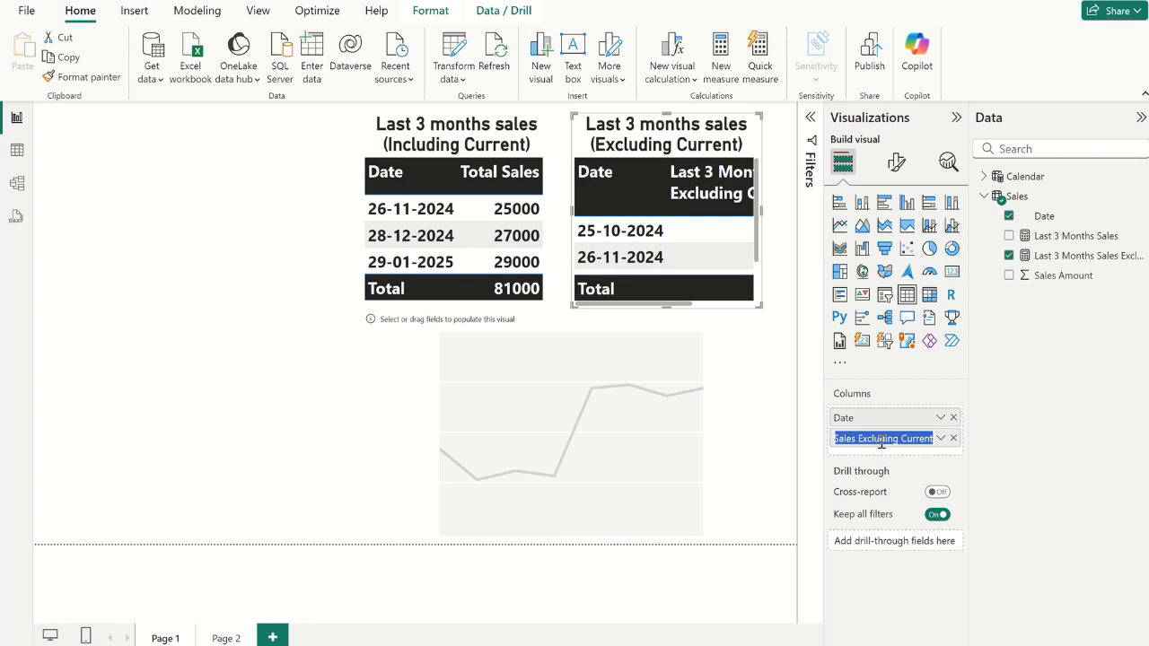
{"action": "type", "text": "Total Sales"}
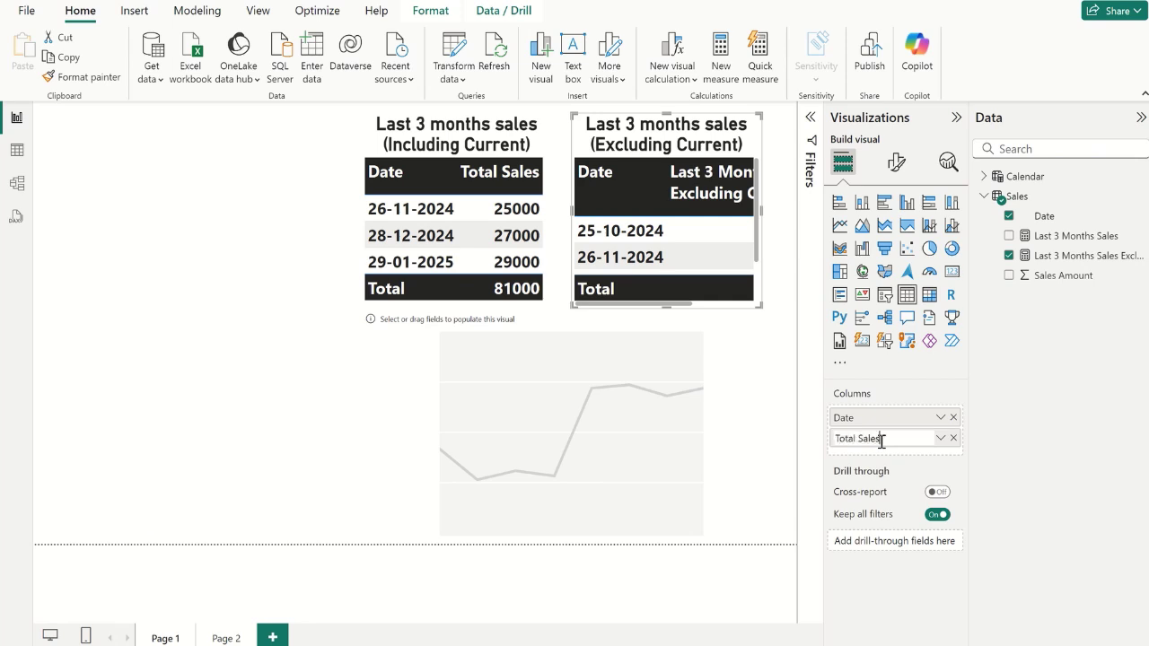
{"action": "left_click", "coordinate": [912, 473]}
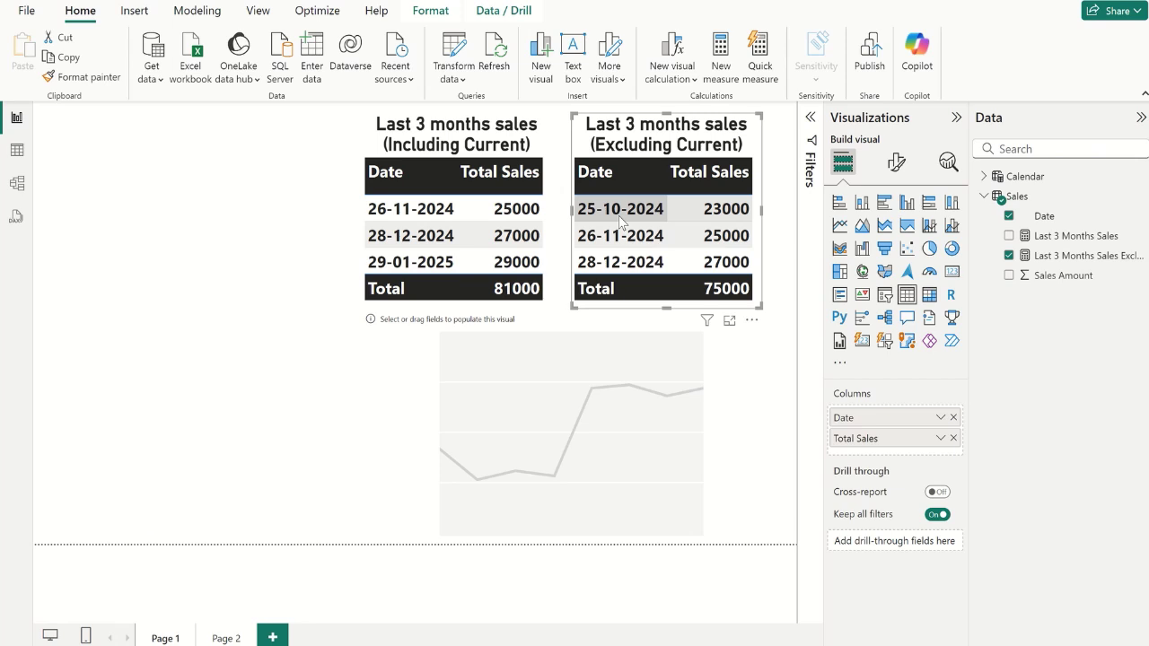
Populate the empty line chart with Sales Date on the X-axis and Last 3 Months Sales on the Y-axis.
{"action": "left_click", "coordinate": [653, 415]}
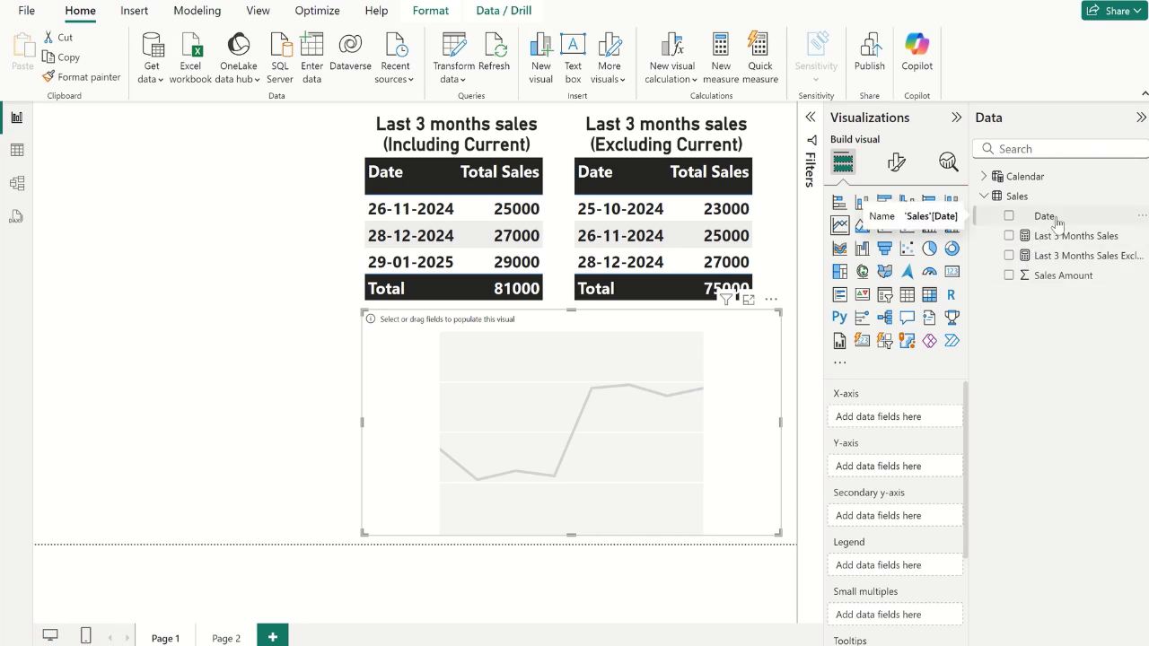
{"action": "left_click_drag", "start_coordinate": [1057, 223], "coordinate": [886, 420]}
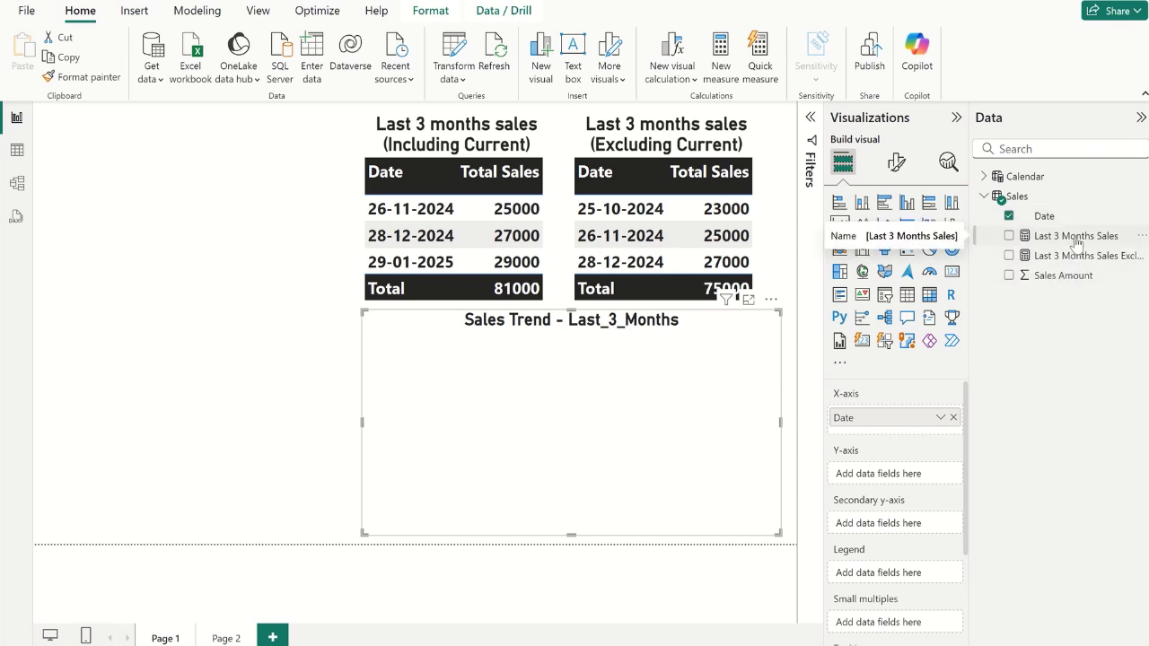
{"action": "left_click_drag", "start_coordinate": [1075, 240], "coordinate": [891, 481]}
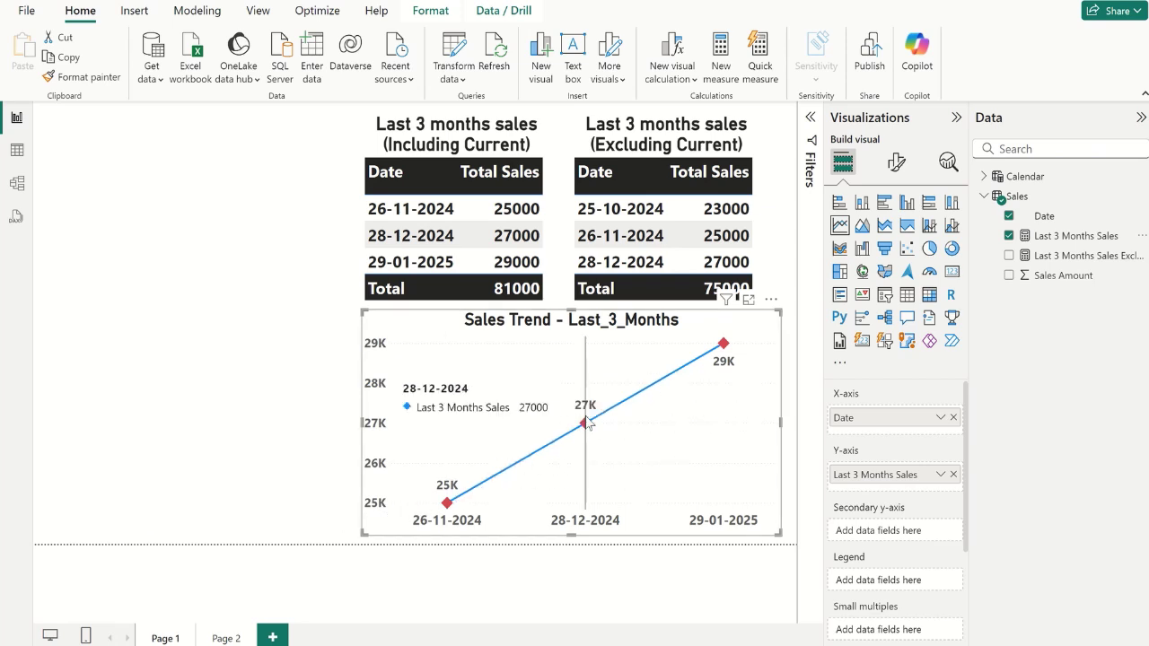
{"action": "left_click", "coordinate": [325, 504]}
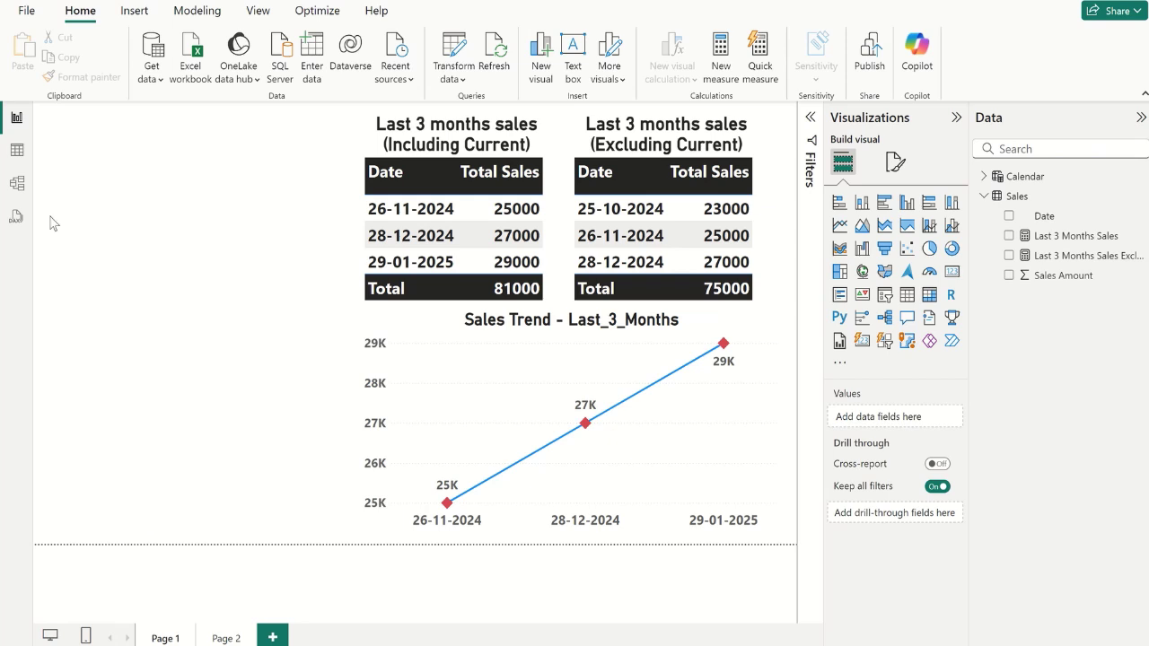
In the table view, create a new measure in the Sales table named Sum of Last 3 Months.
{"action": "left_click", "coordinate": [16, 152]}
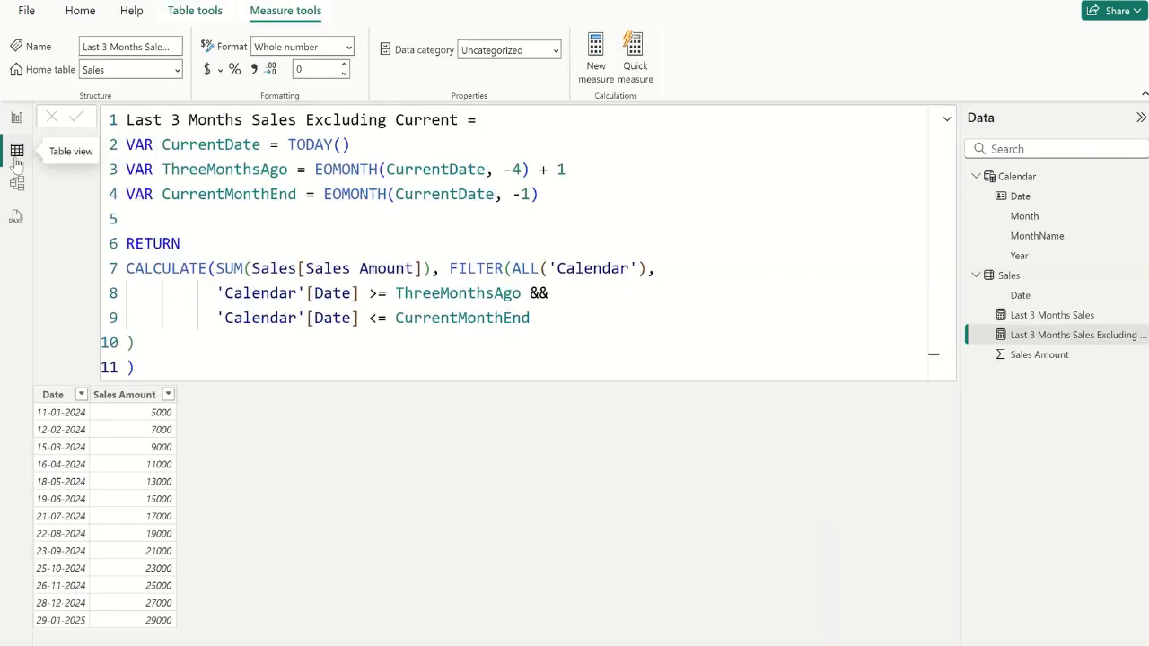
{"action": "right_click", "coordinate": [1021, 277]}
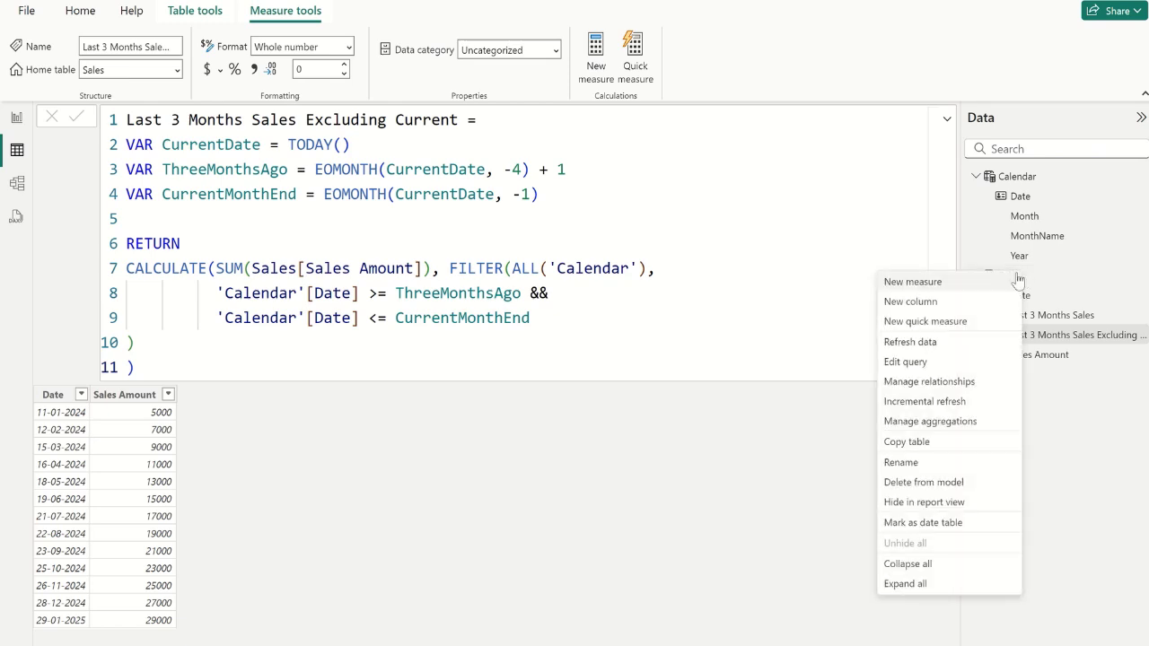
{"action": "left_click", "coordinate": [951, 286]}
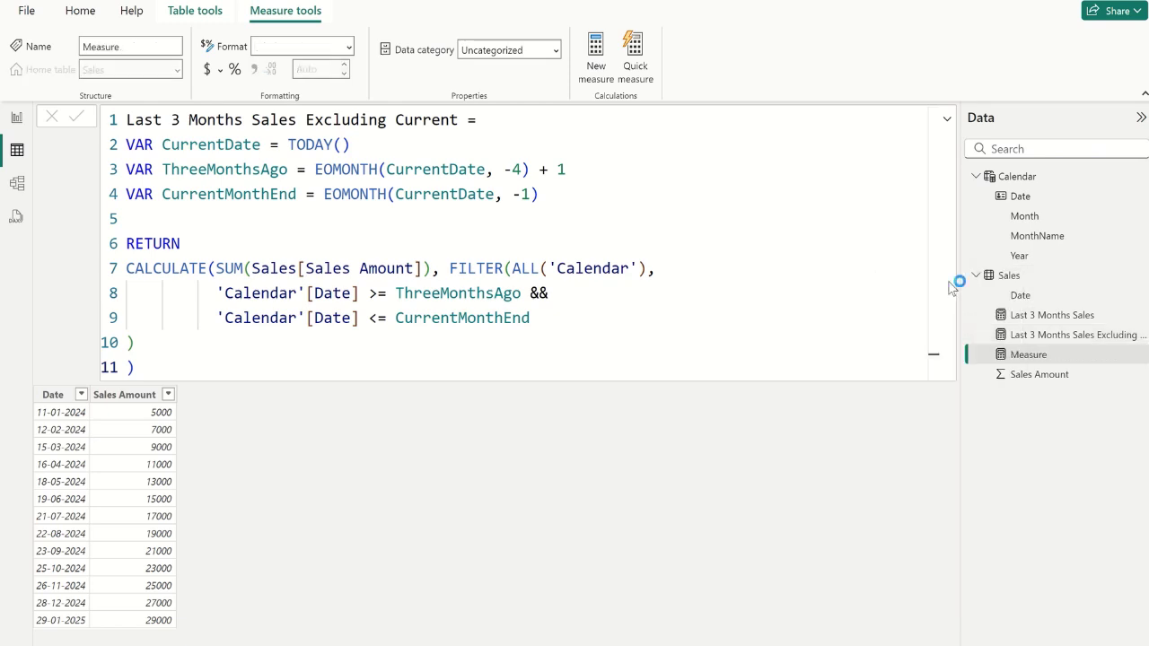
{"action": "double_click", "coordinate": [151, 122]}
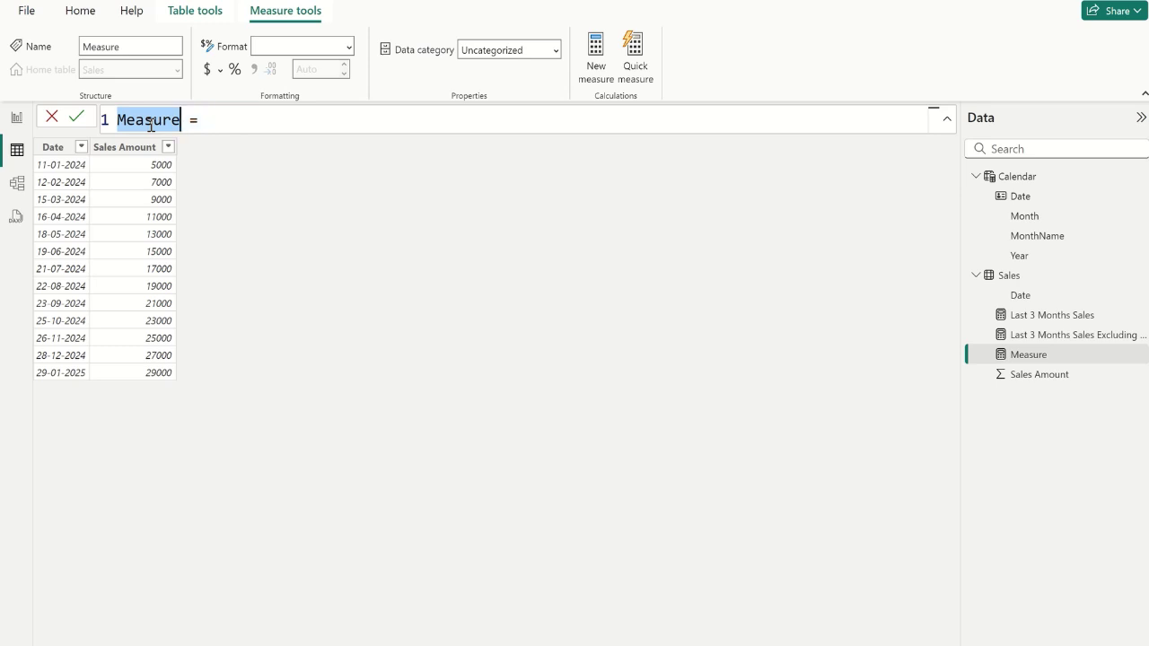
{"action": "type", "text": "Sum o"}
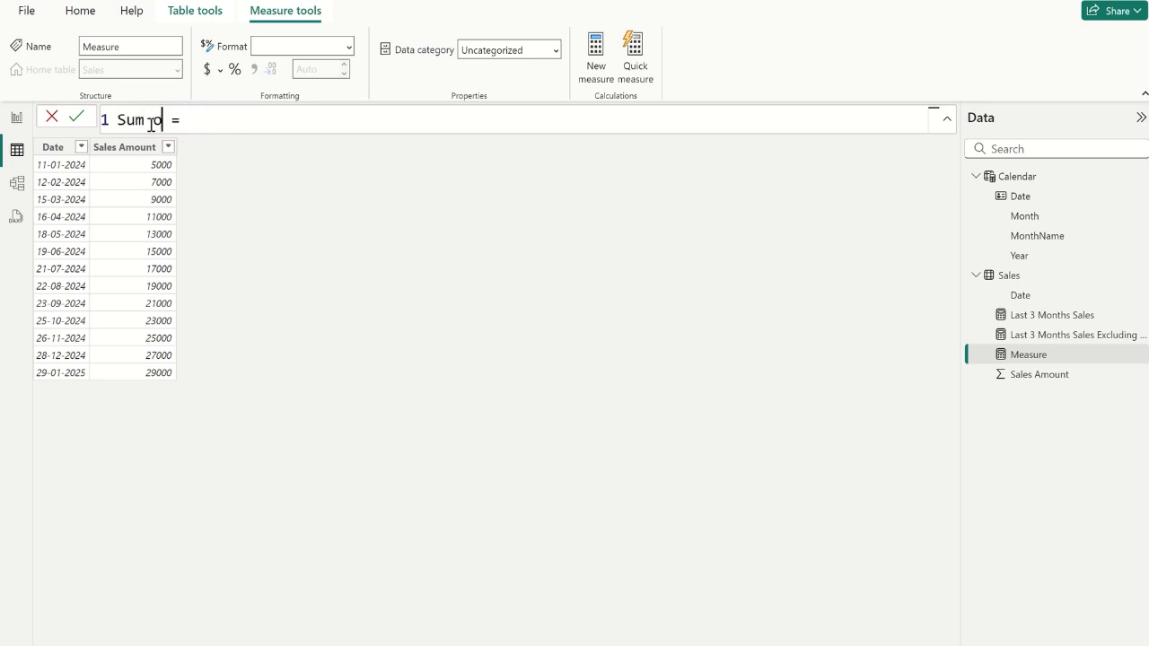
{"action": "type", "text": "f Last 3 Months"}
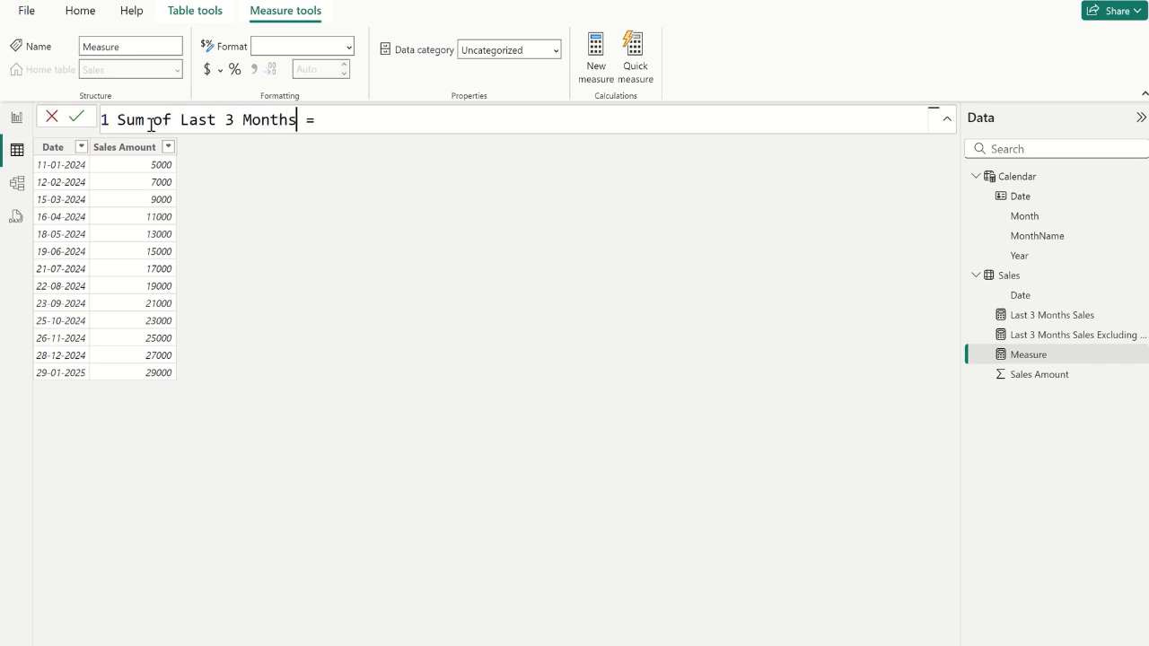
{"action": "key", "text": "Right"}
{"action": "key", "text": "Right"}
{"action": "key", "text": "shift+Return"}
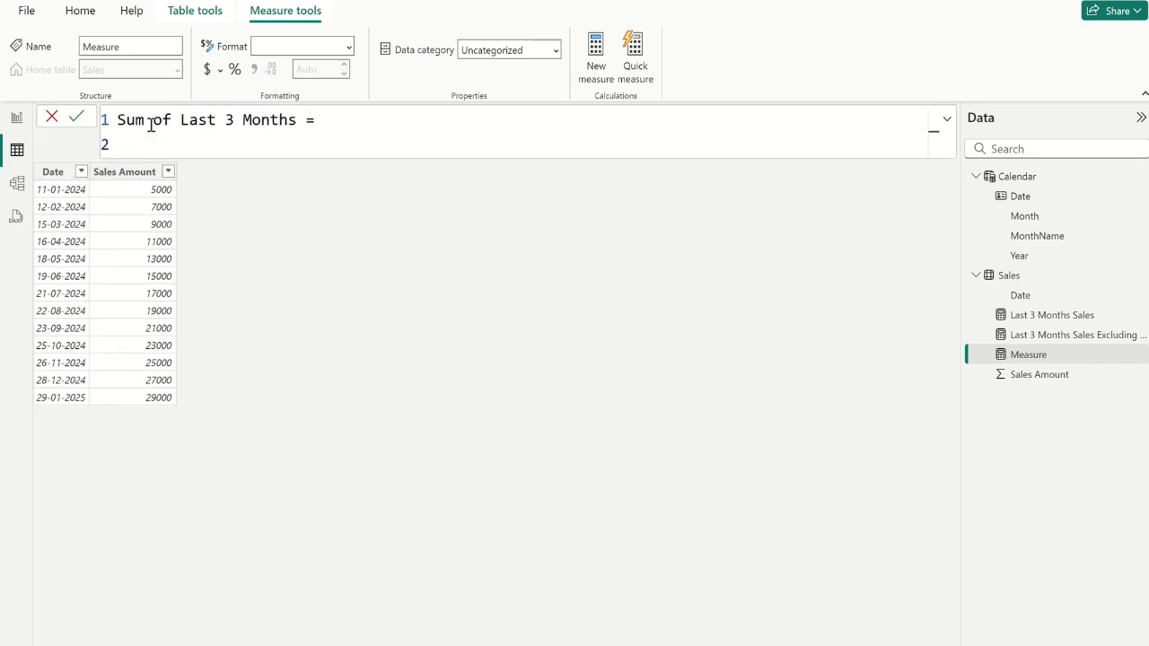
Begin the measure's formula with CALCULATE and SUM(Sales[Sales Amount]) as its expression.
{"action": "type", "text": "cal"}
{"action": "key", "text": "Tab"}
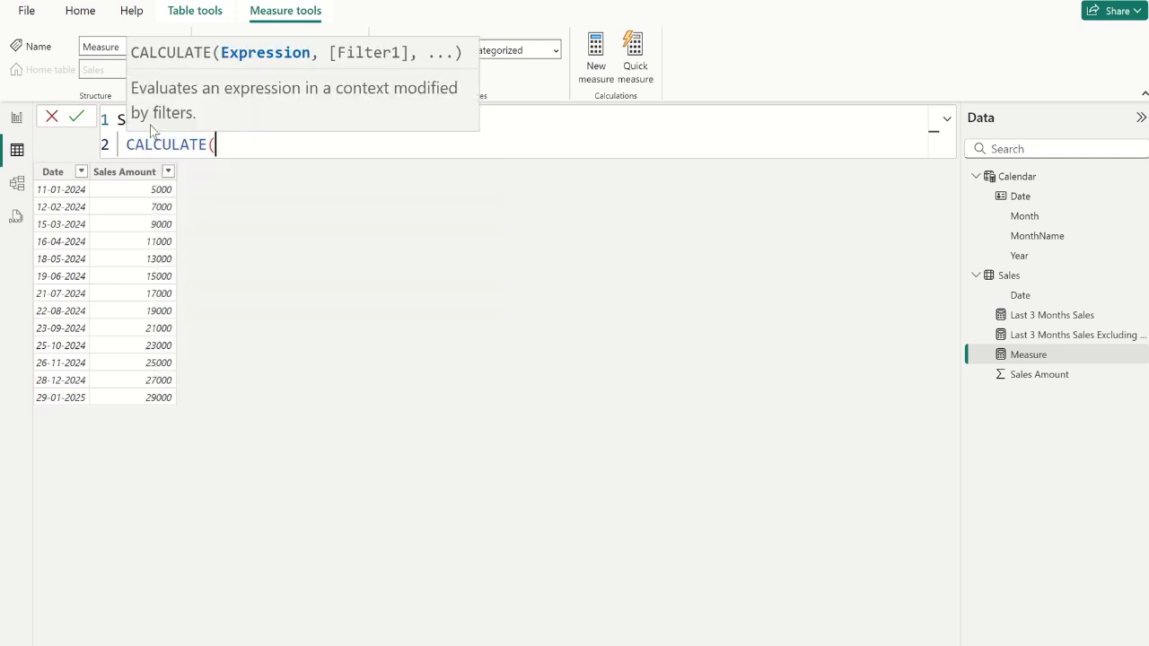
{"action": "type", "text": "sum"}
{"action": "key", "text": "Tab"}
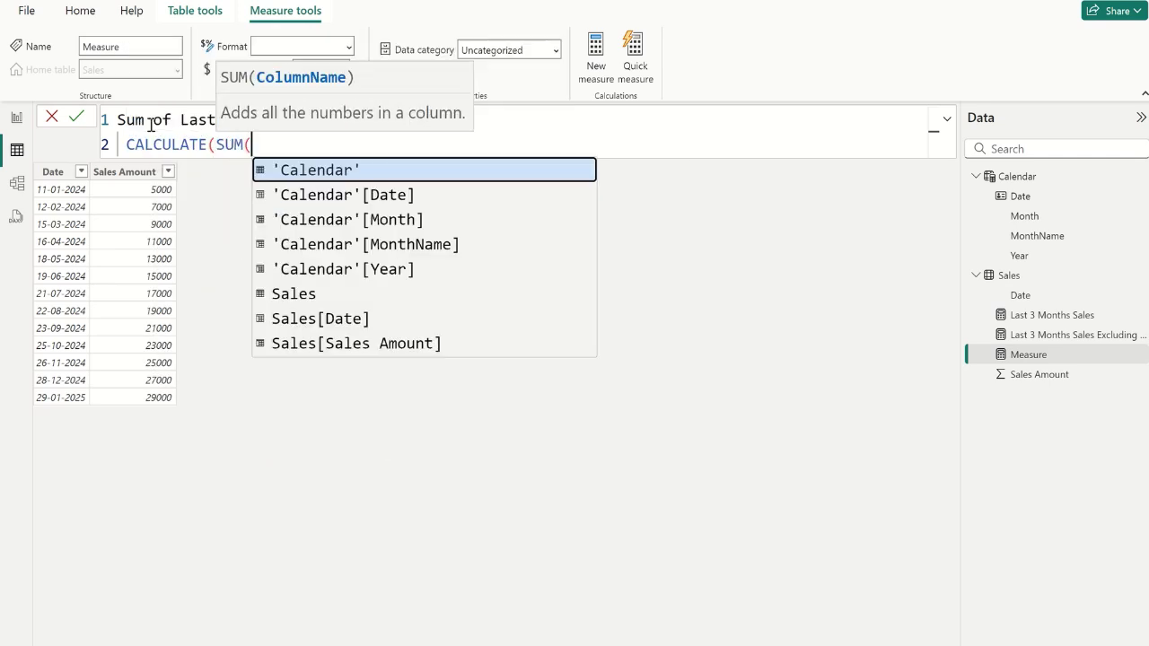
{"action": "key", "text": "Down"}
{"action": "key", "text": "Down"}
{"action": "key", "text": "Down"}
{"action": "key", "text": "Down"}
{"action": "key", "text": "Down"}
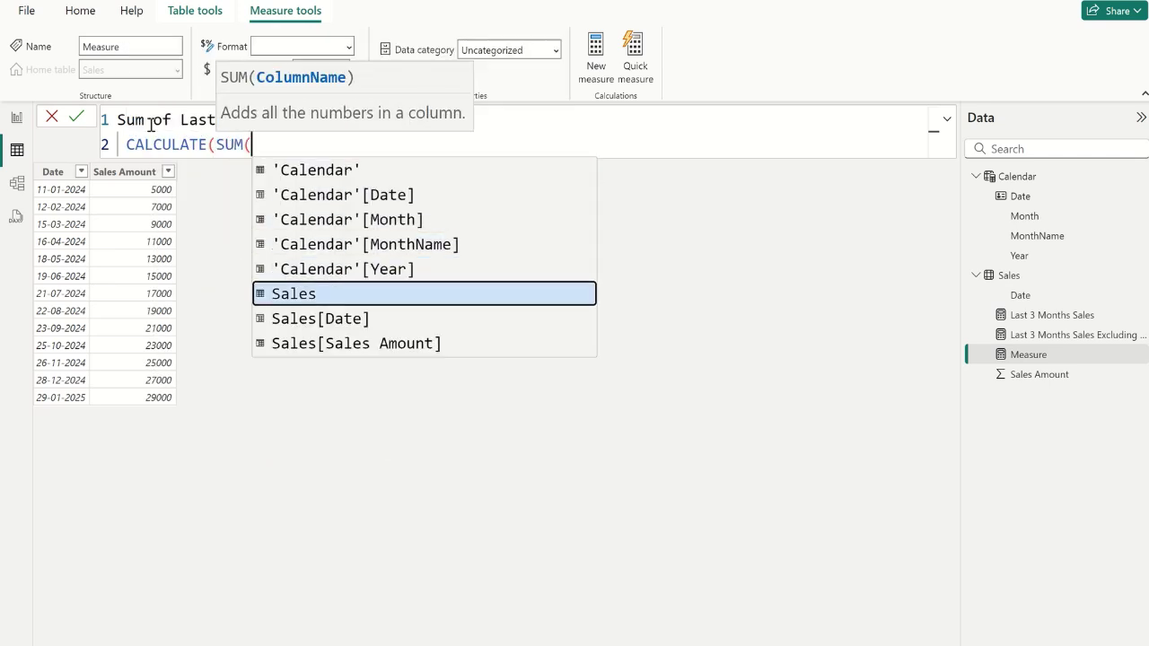
{"action": "key", "text": "Down"}
{"action": "key", "text": "Down"}
{"action": "key", "text": "Tab"}
{"action": "type", "text": ")"}
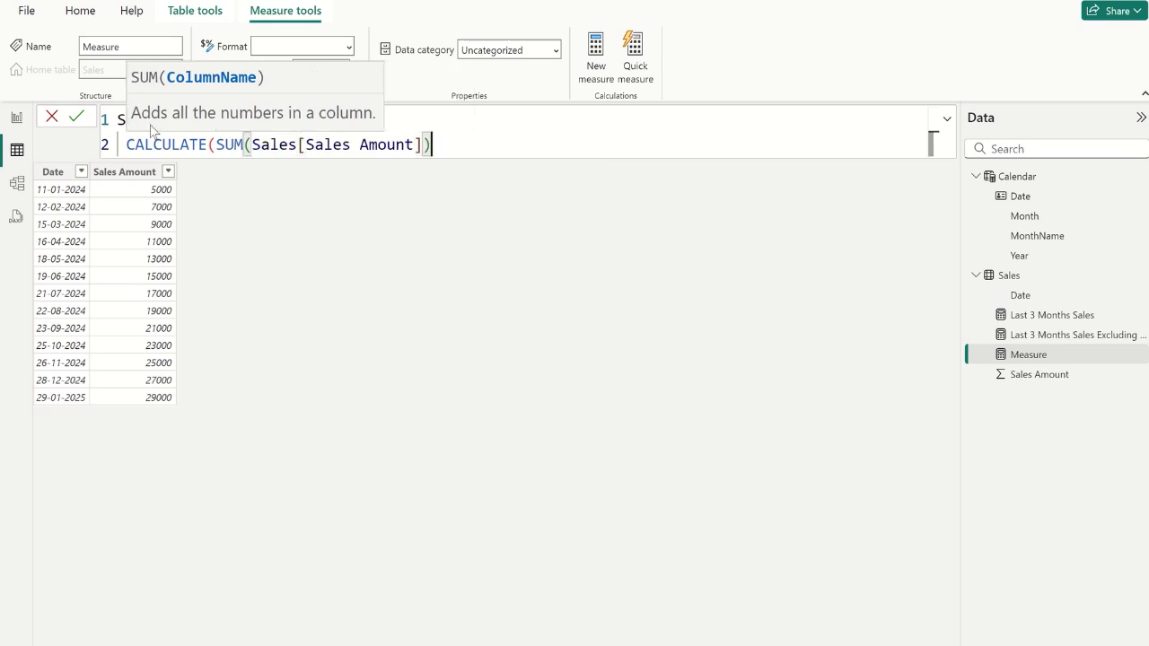
{"action": "type", "text": ","}
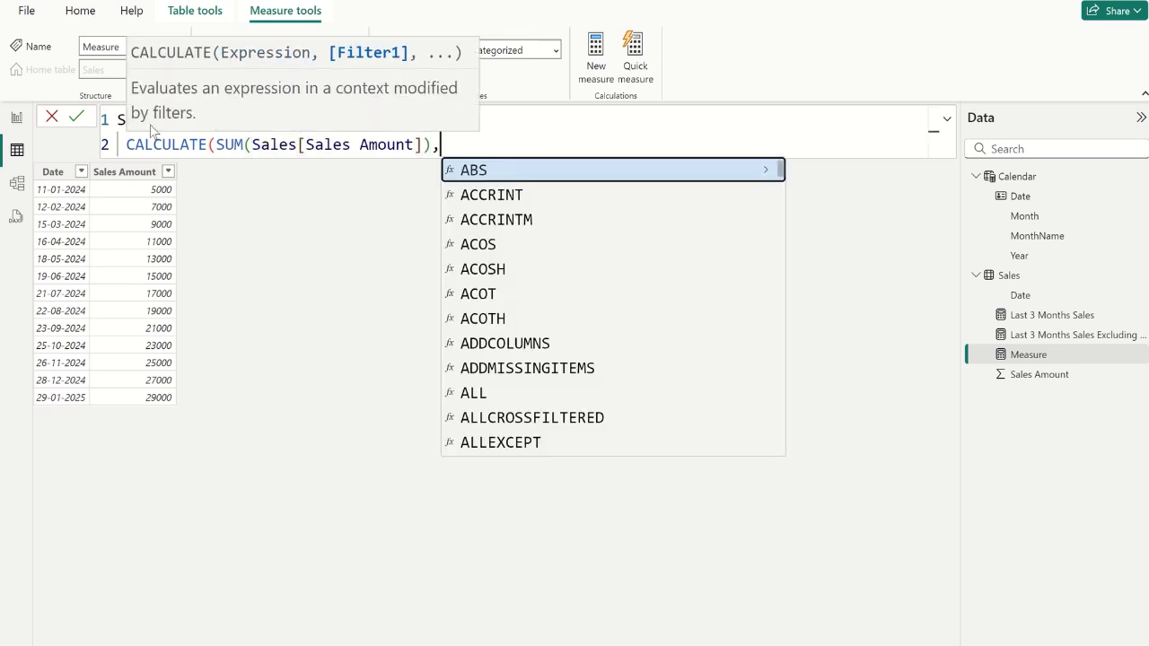
On a new line, add a DATESBETWEEN filter with 'Calendar' as its Dates argument.
{"action": "key", "text": "shift+Return"}
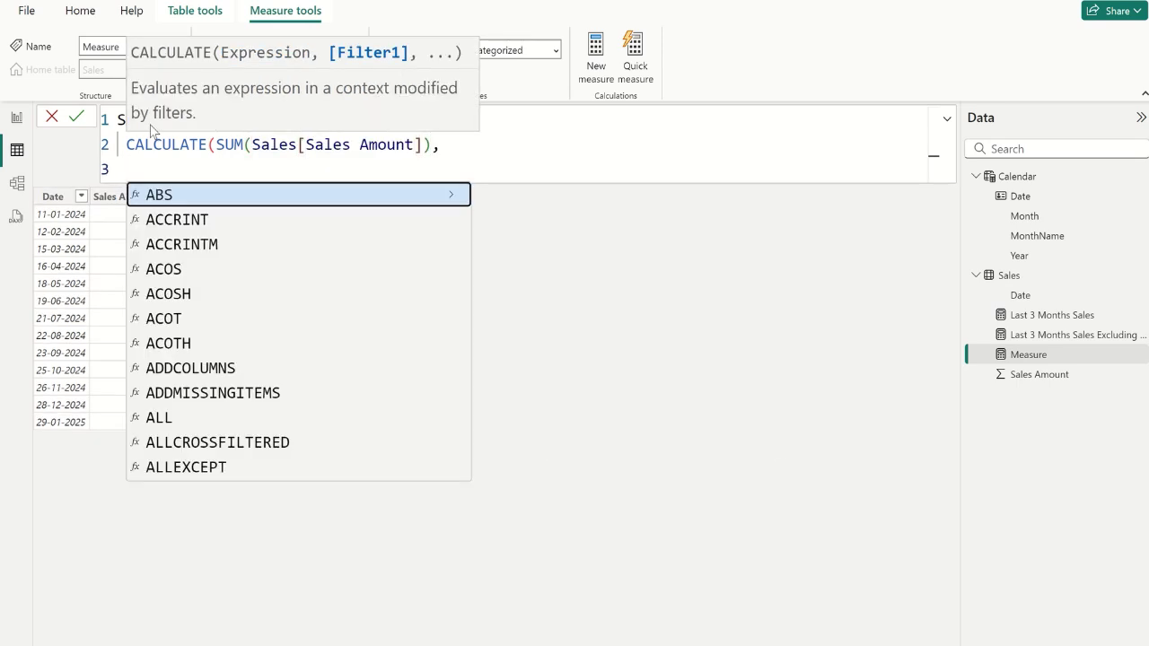
{"action": "key", "text": "Tab"}
{"action": "key", "text": "BackSpace"}
{"action": "key", "text": "BackSpace"}
{"action": "key", "text": "BackSpace"}
{"action": "key", "text": "BackSpace"}
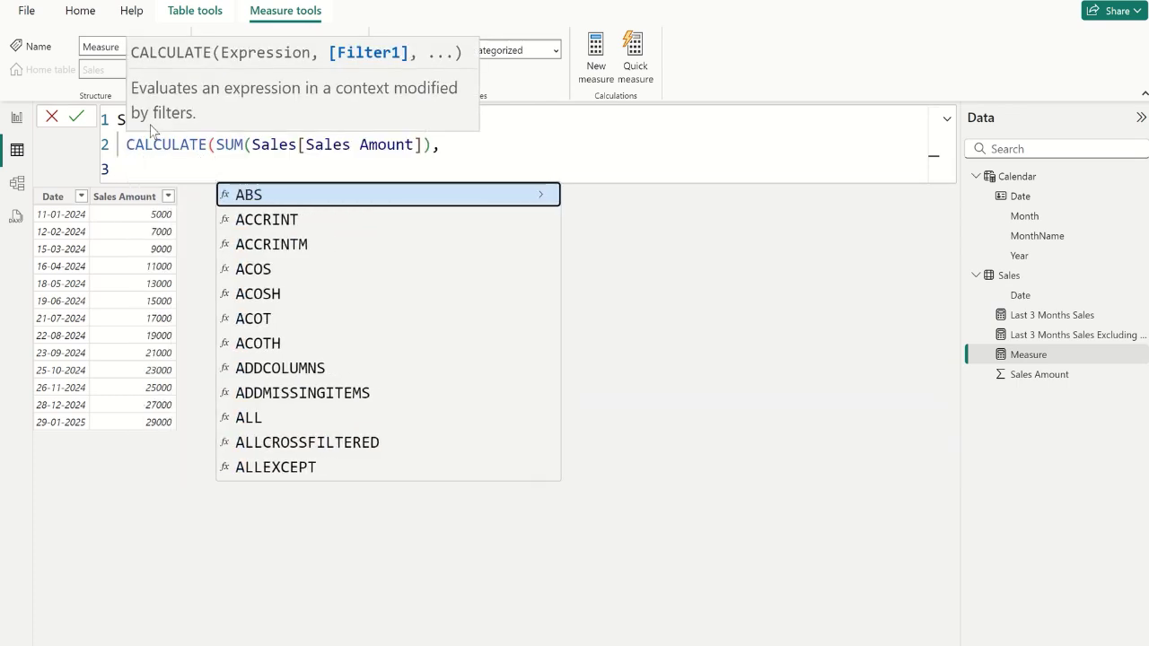
{"action": "type", "text": "dates"}
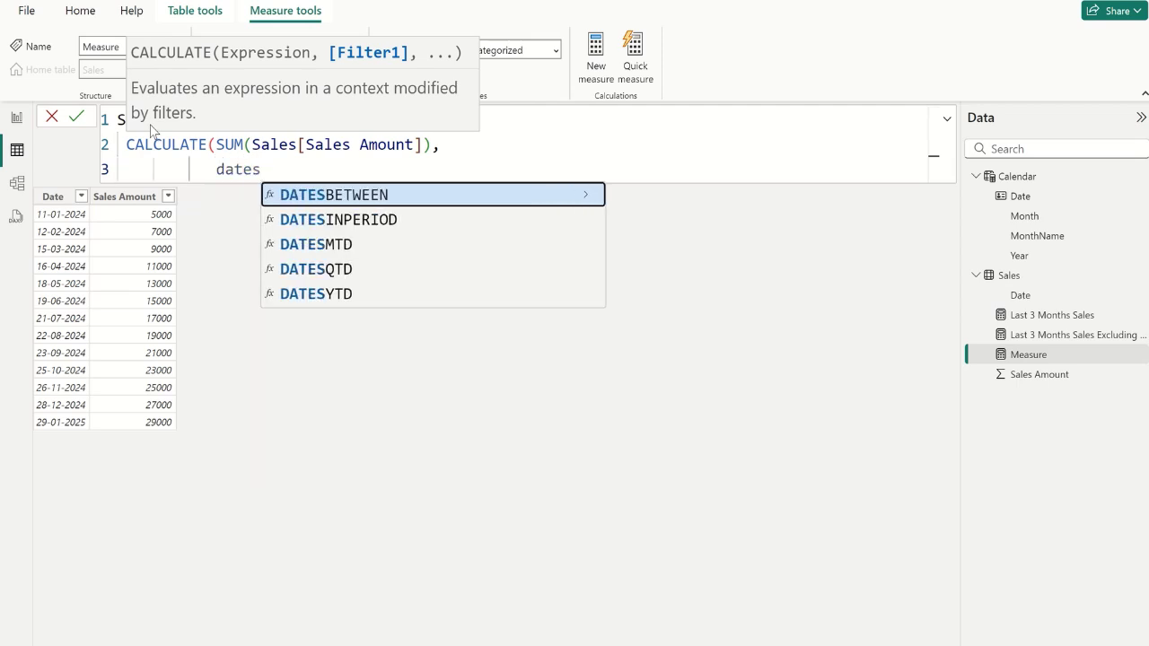
{"action": "key", "text": "Tab"}
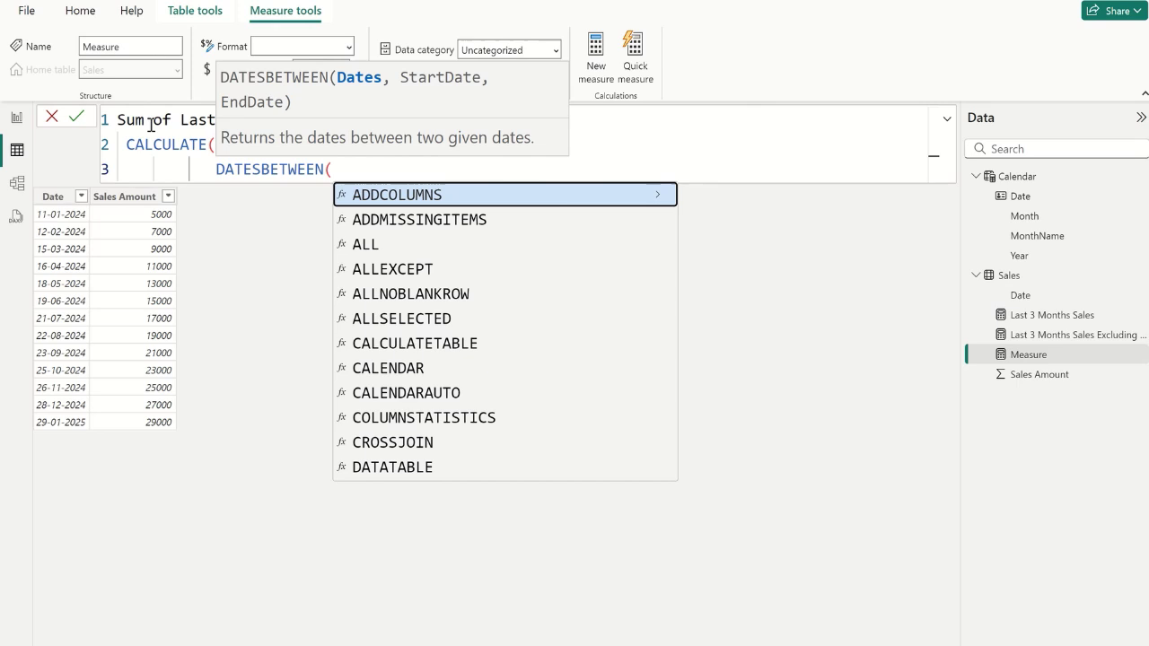
{"action": "type", "text": "cal"}
{"action": "key", "text": "Up"}
{"action": "key", "text": "Up"}
{"action": "key", "text": "Up"}
{"action": "key", "text": "Up"}
{"action": "key", "text": "Up"}
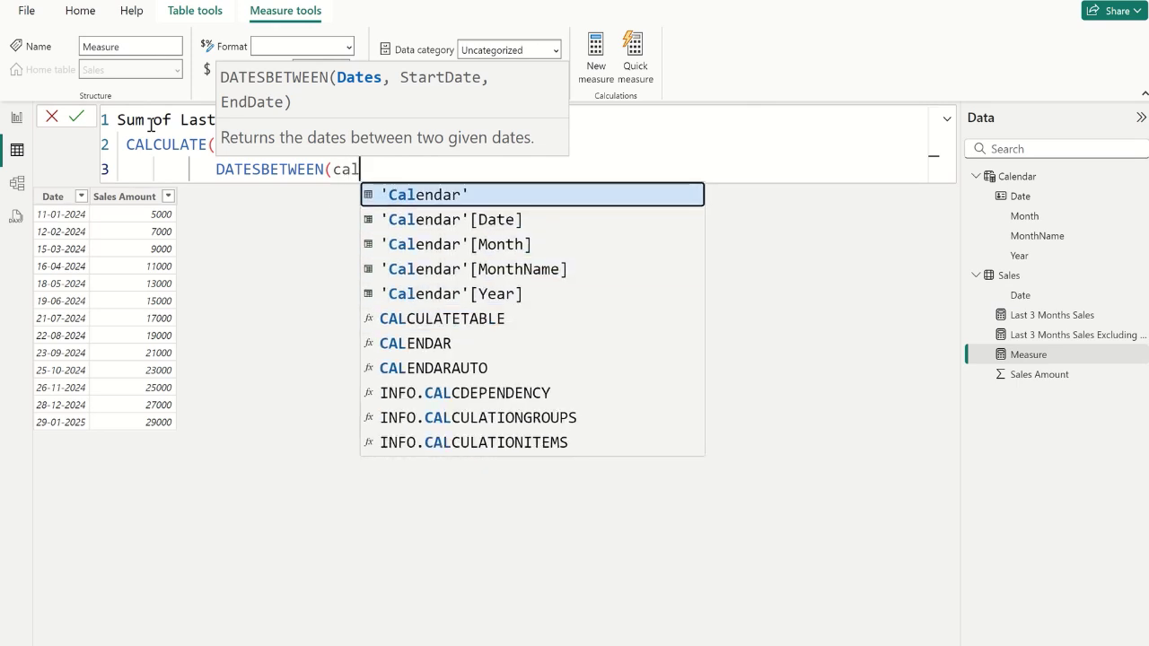
{"action": "key", "text": "Tab"}
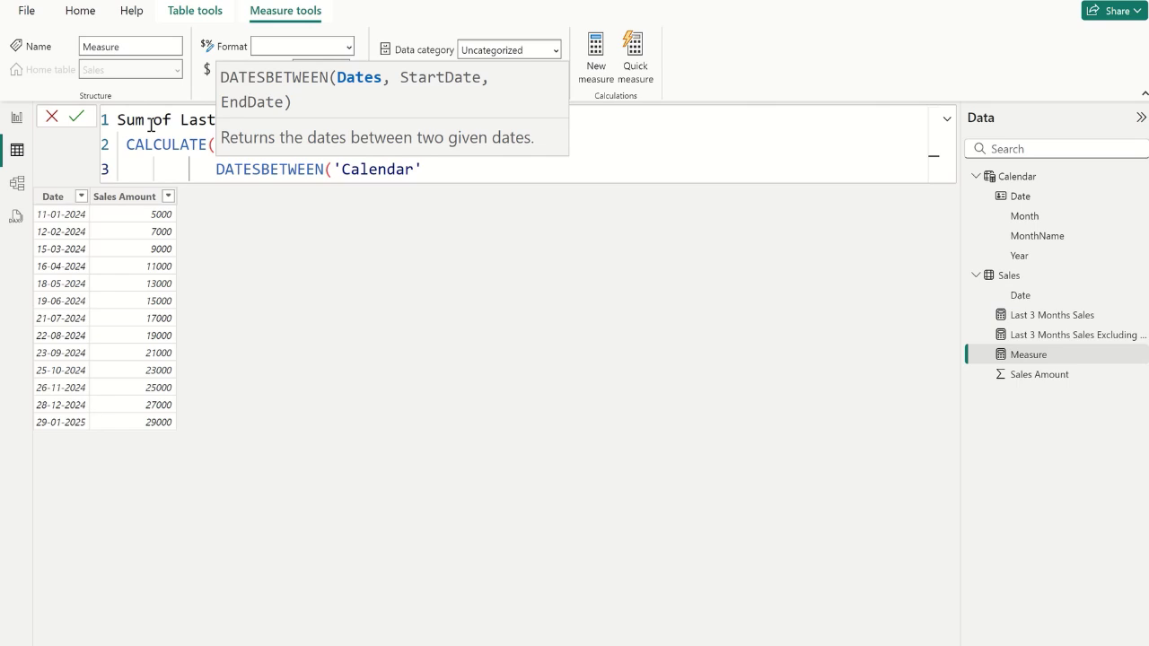
{"action": "type", "text": ","}
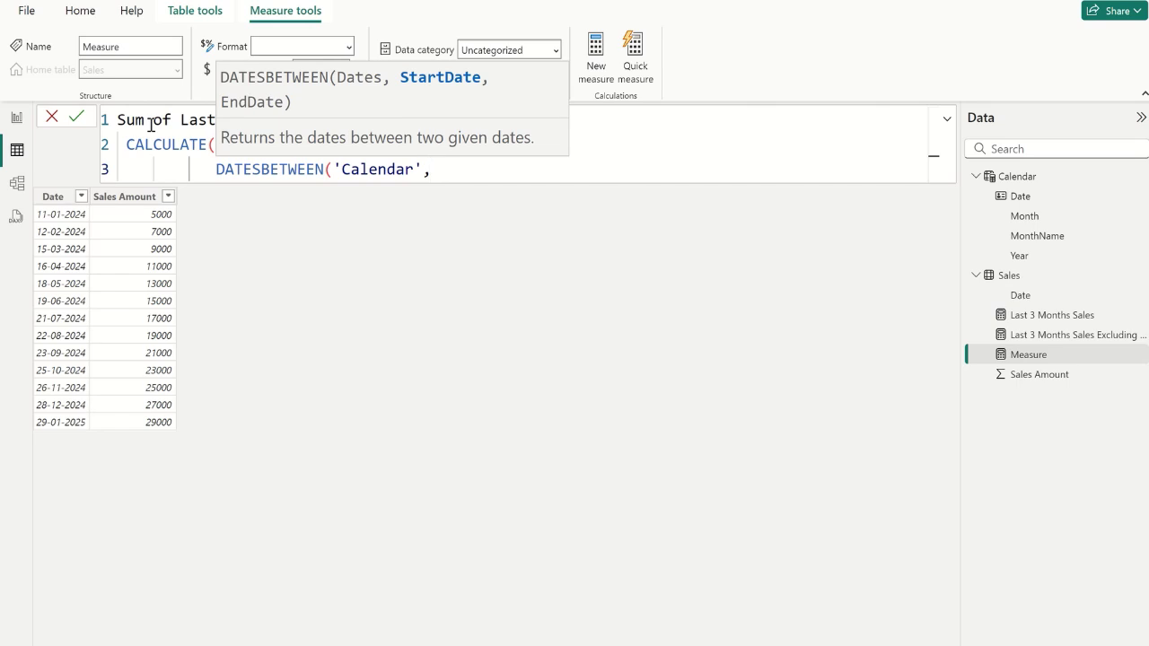
Enter EOMONTH(TODAY(),-3) + 1 as the StartDate argument of DATESBETWEEN.
{"action": "type", "text": "eo"}
{"action": "key", "text": "Tab"}
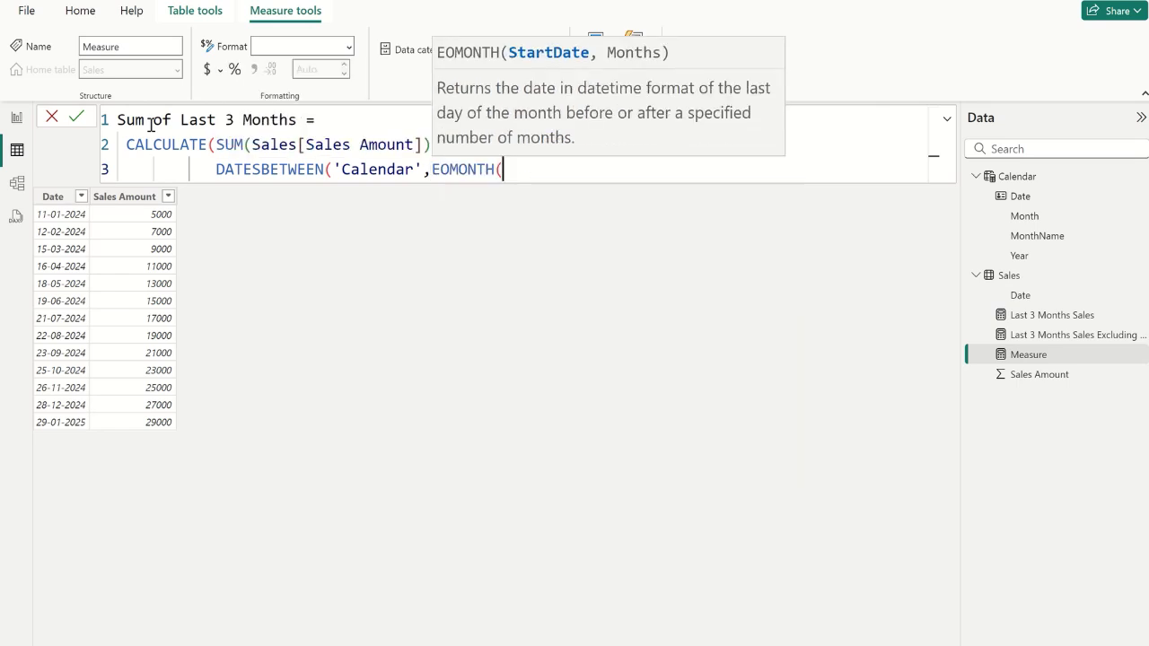
{"action": "type", "text": "tod"}
{"action": "key", "text": "Tab"}
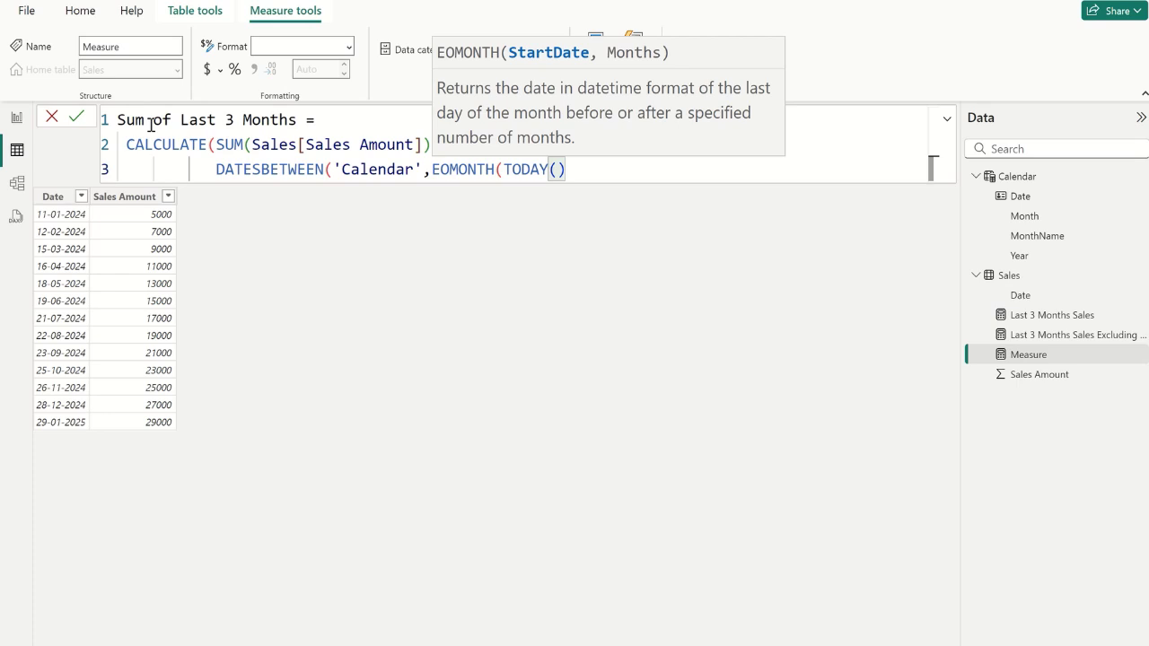
{"action": "type", "text": ",-3"}
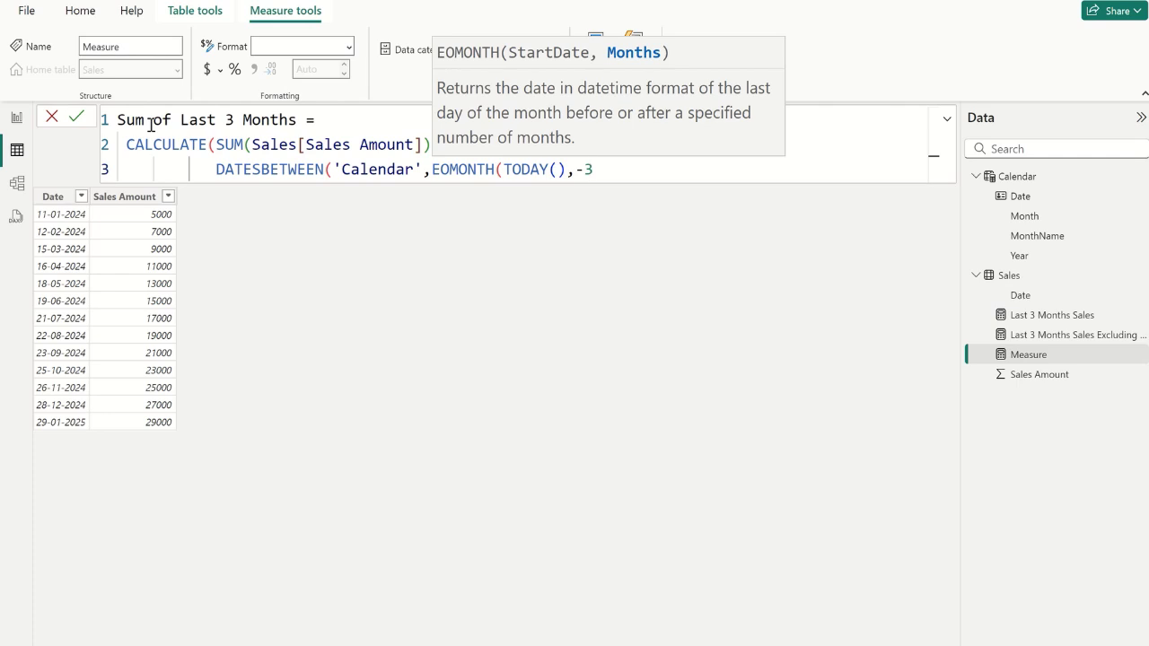
{"action": "type", "text": ")"}
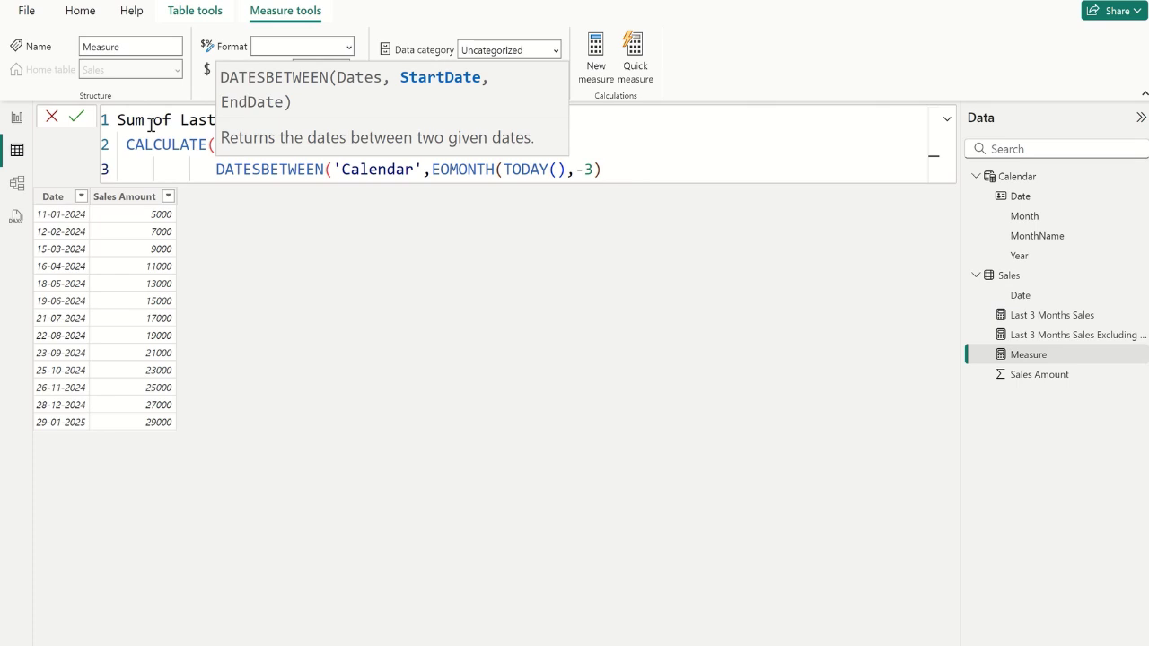
{"action": "type", "text": "+ 1, "}
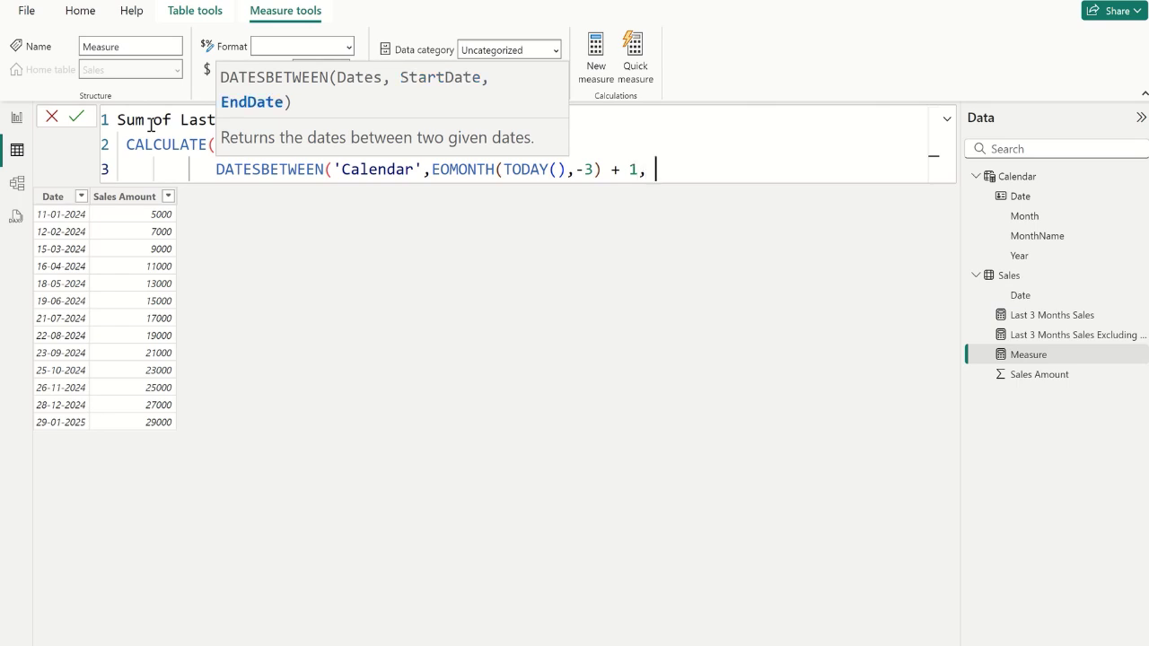
Enter EOMONTH(TODAY(),0) as the EndDate argument of DATESBETWEEN, close all open parentheses and commit the measure.
{"action": "type", "text": "eo"}
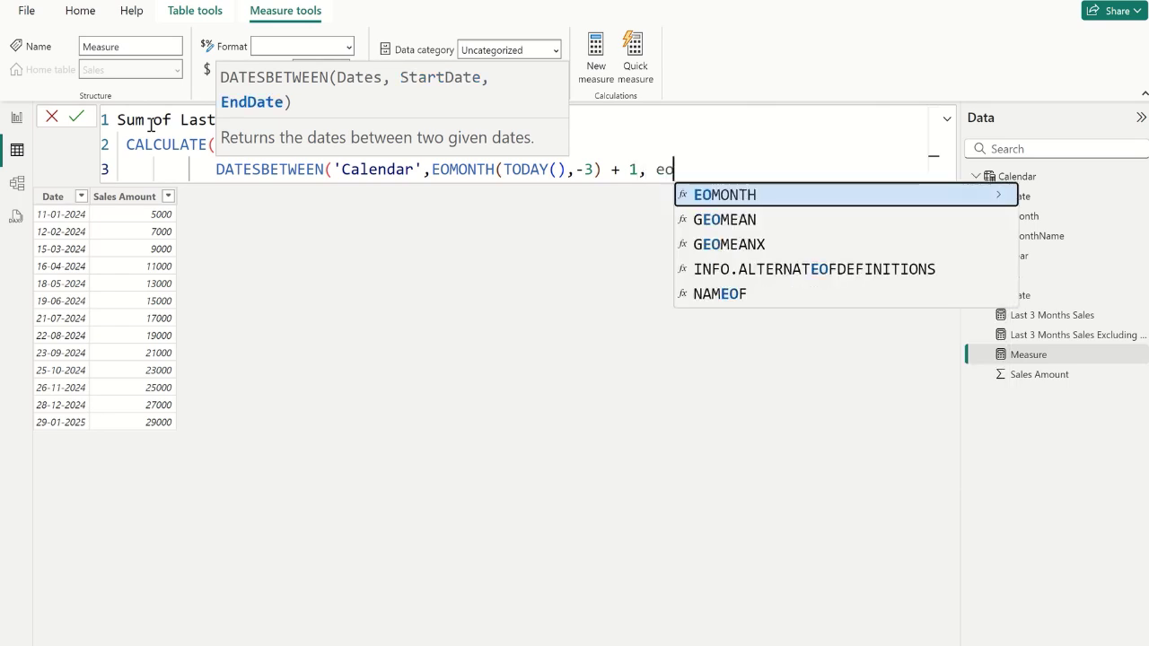
{"action": "key", "text": "Tab"}
{"action": "type", "text": "to"}
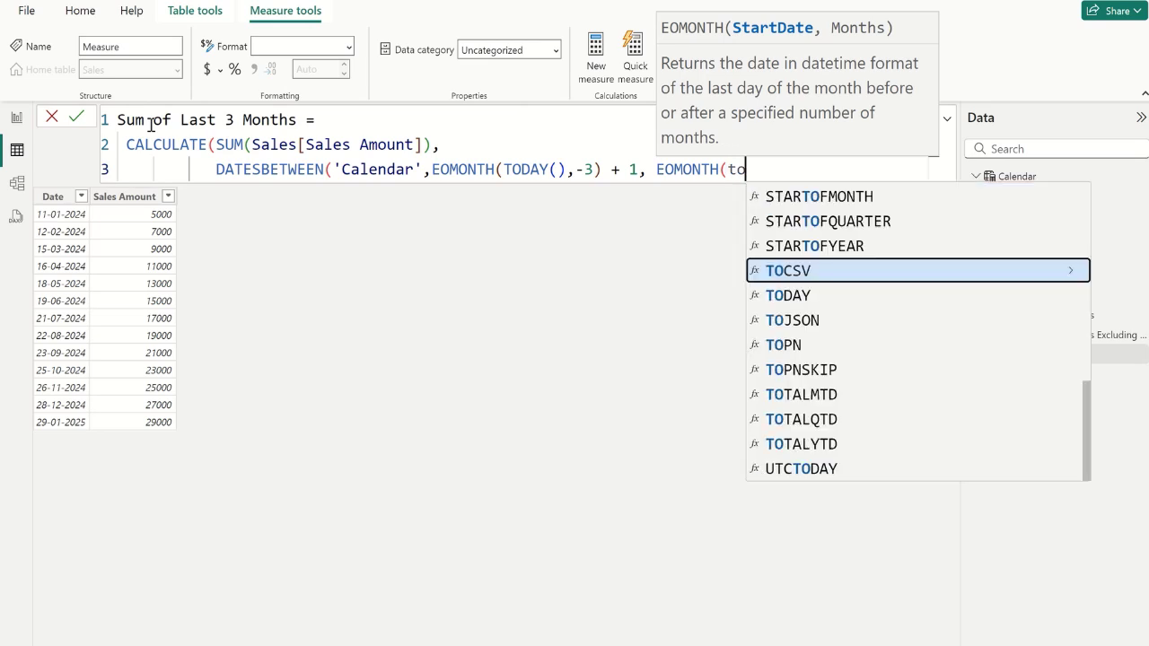
{"action": "key", "text": "Down"}
{"action": "key", "text": "Down"}
{"action": "key", "text": "Down"}
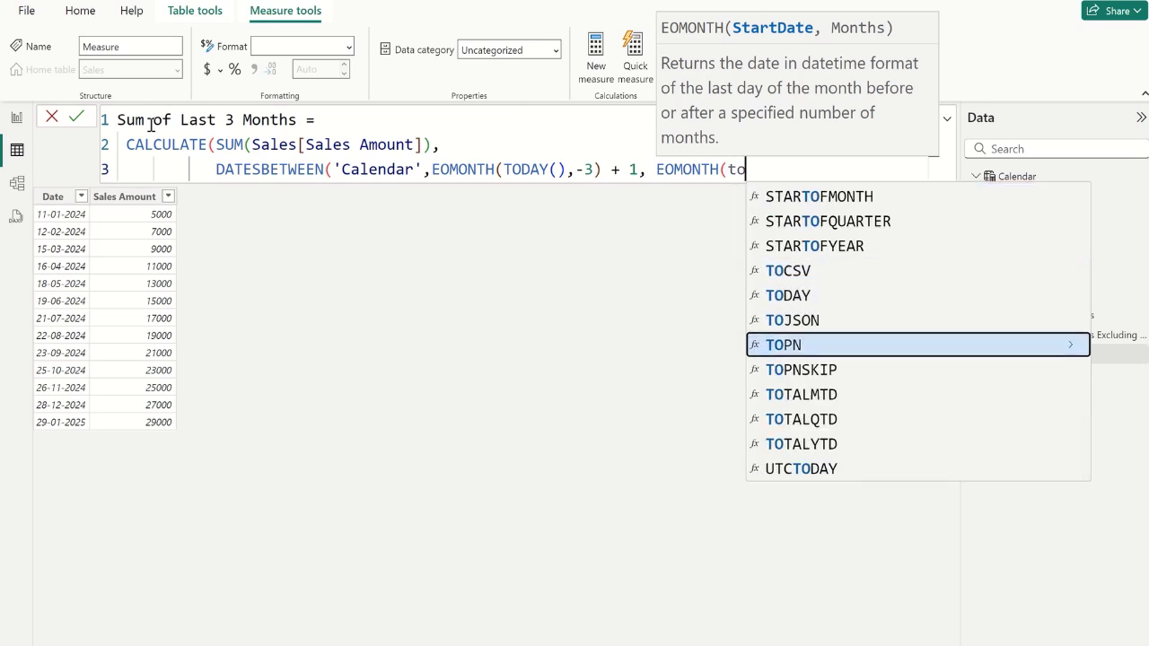
{"action": "type", "text": "da"}
{"action": "key", "text": "Tab"}
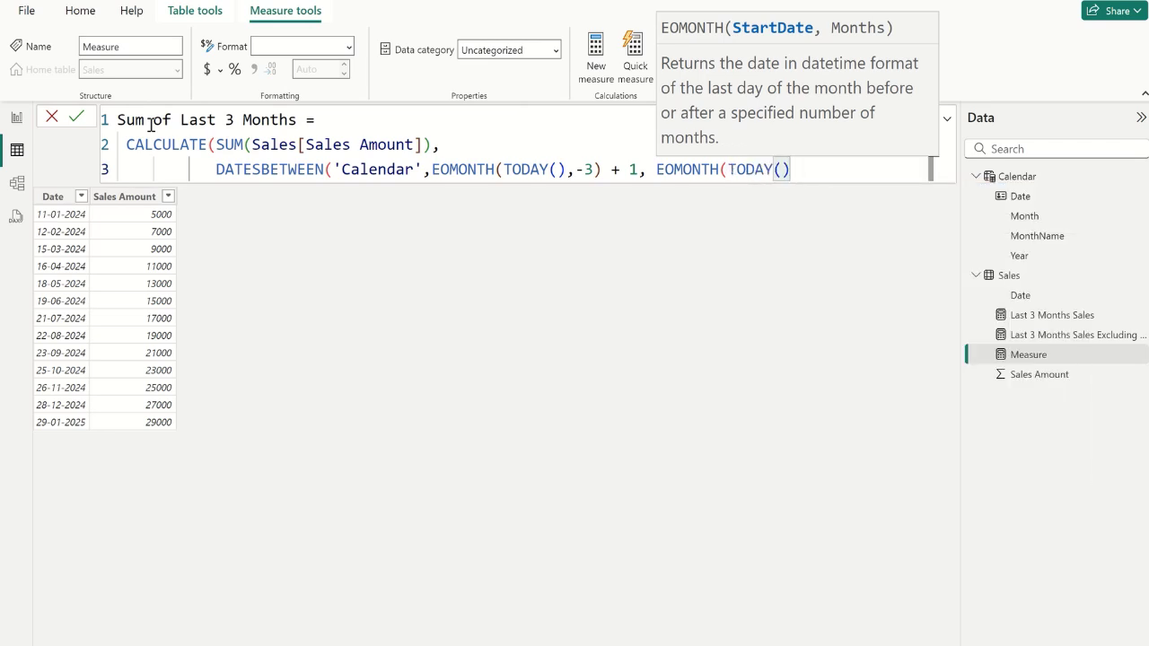
{"action": "type", "text": ","}
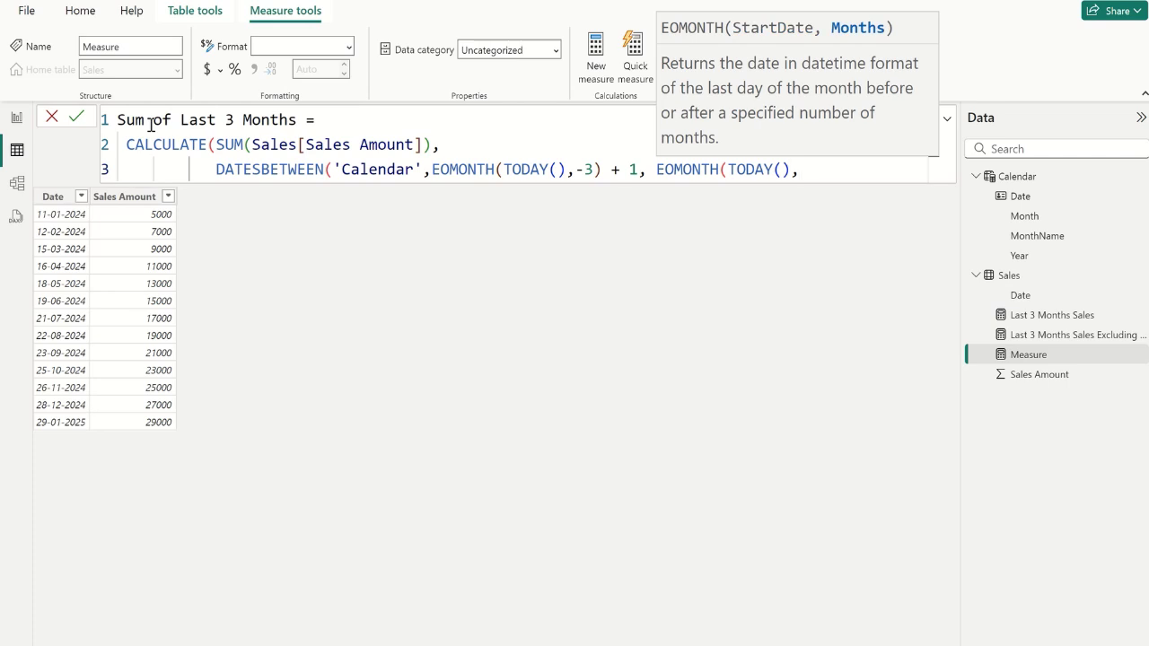
{"action": "type", "text": "0)"}
{"action": "type", "text": "))"}
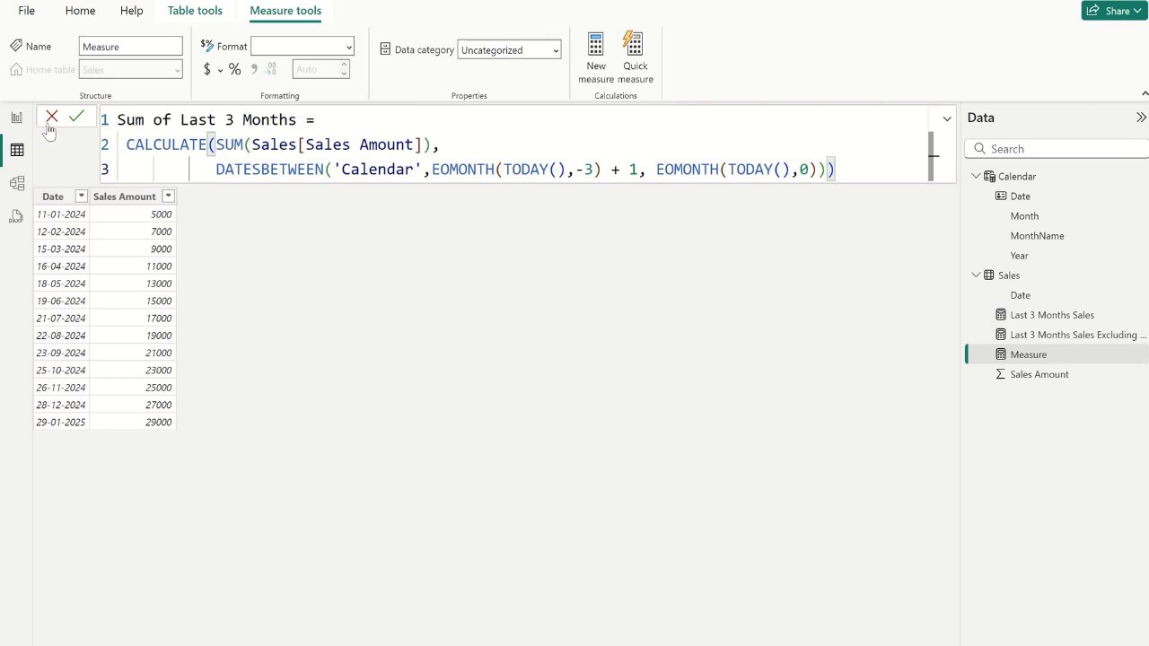
{"action": "left_click", "coordinate": [76, 118]}
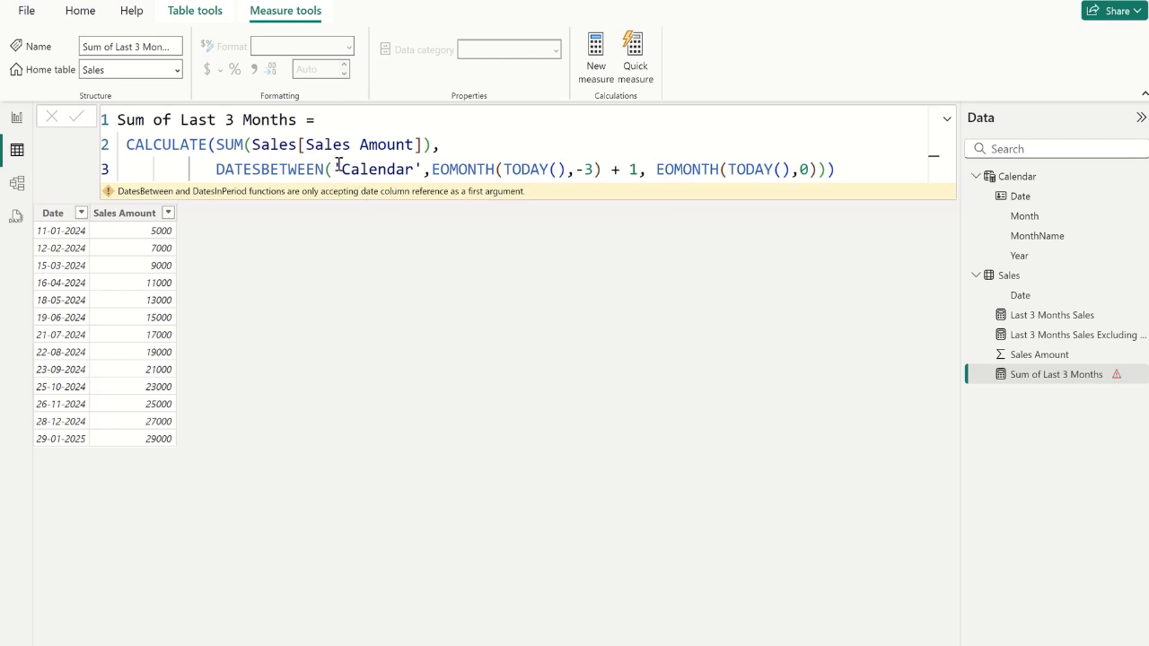
Change the Dates argument of DATESBETWEEN to 'Calendar'[Date] and commit the corrected measure.
{"action": "left_click", "coordinate": [419, 168]}
{"action": "key", "text": "BackSpace"}
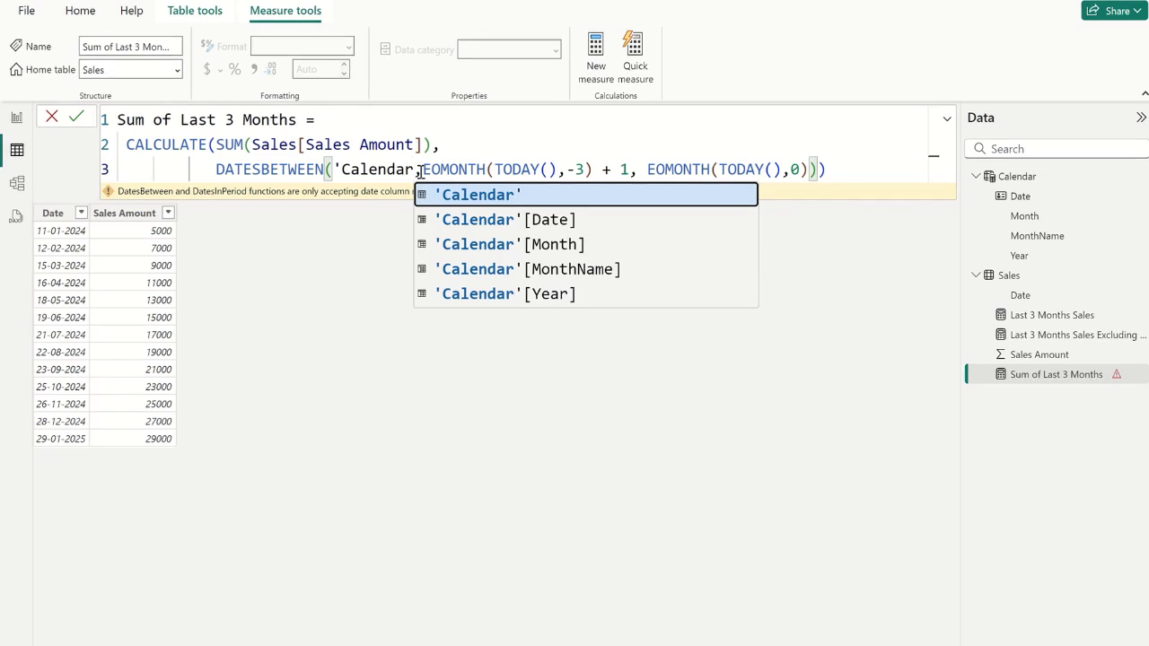
{"action": "key", "text": "Down"}
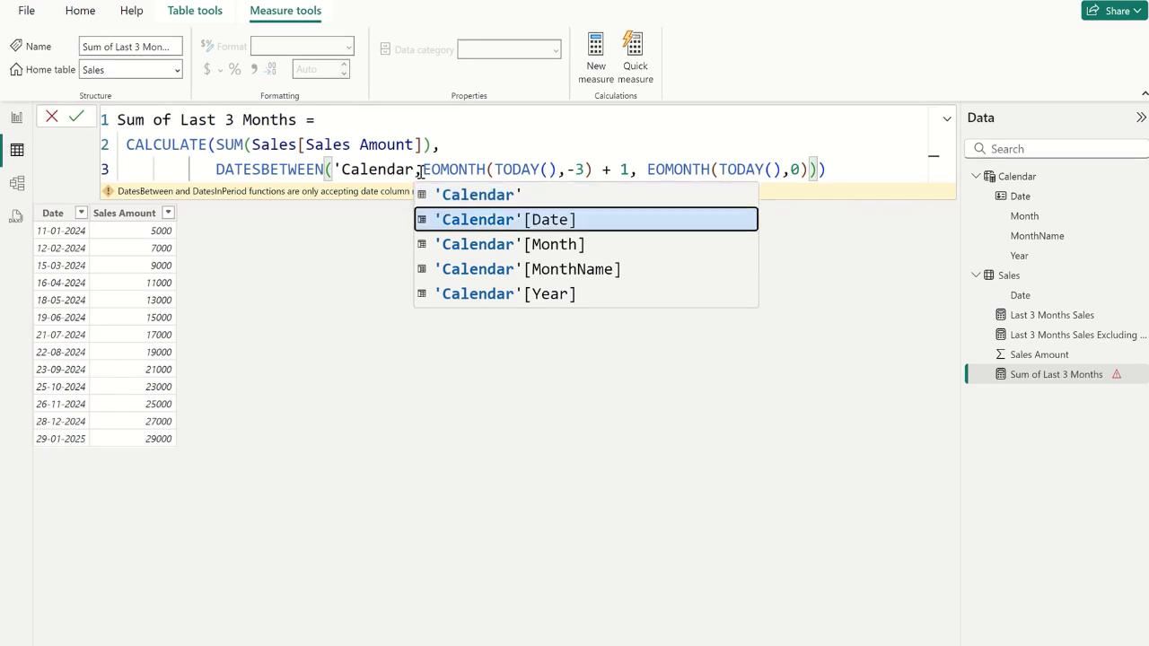
{"action": "key", "text": "Tab"}
{"action": "key", "text": "Right"}
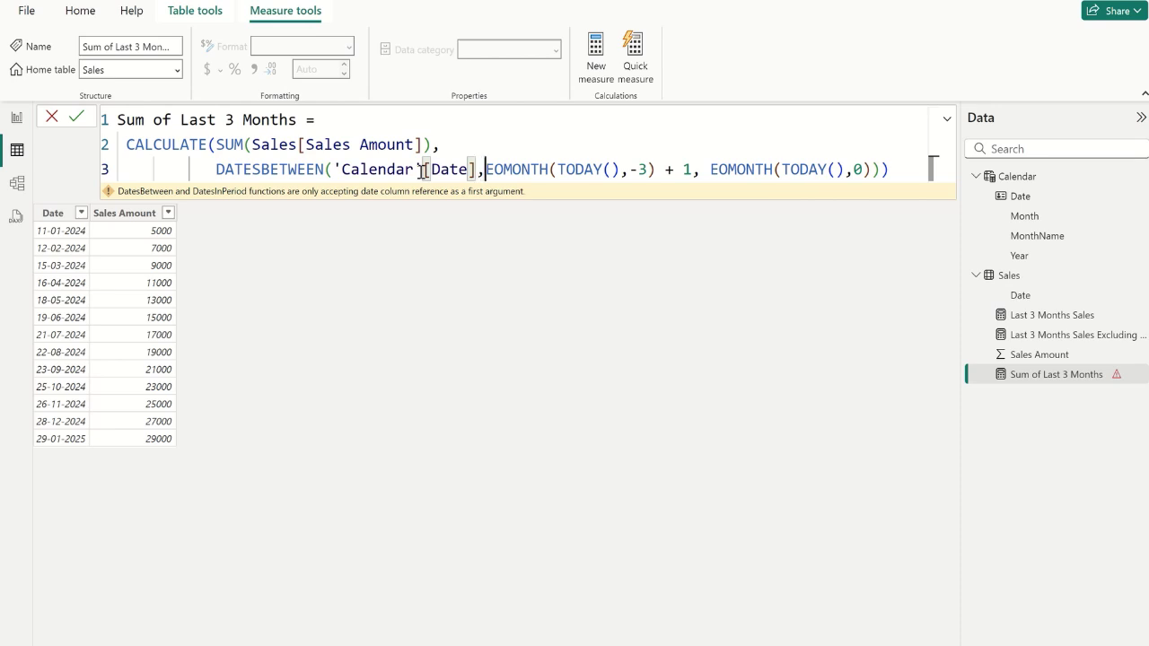
{"action": "left_click", "coordinate": [78, 118]}
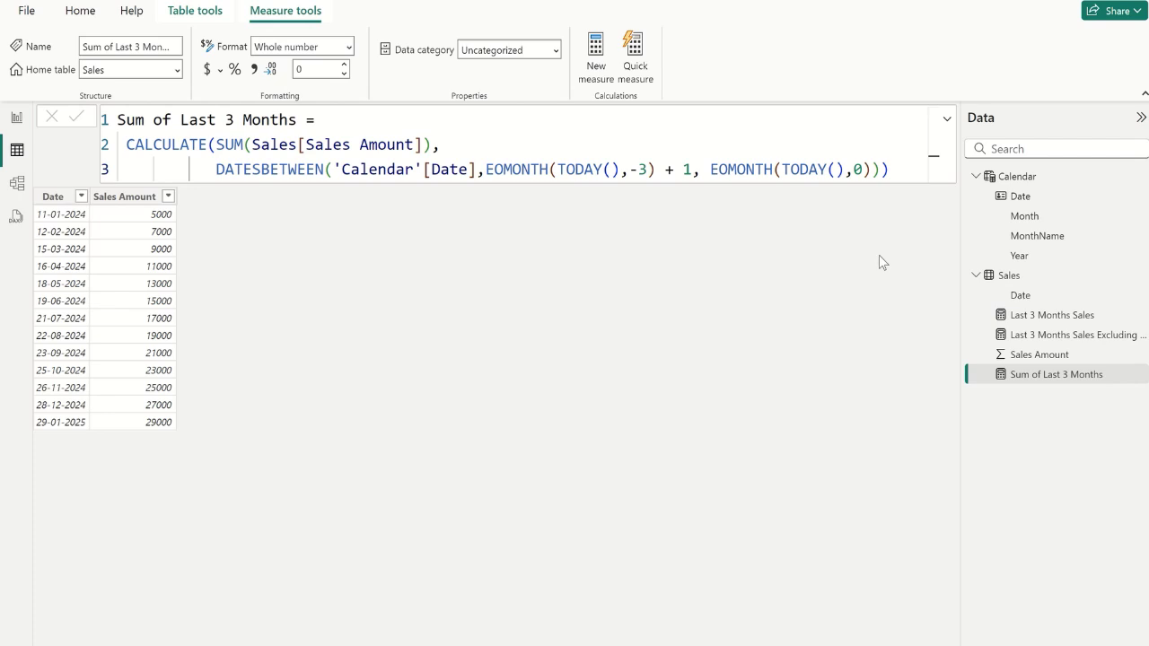
Copy the whole Sum of Last 3 Months formula into a new measure in the Sales table.
{"action": "left_click", "coordinate": [902, 168]}
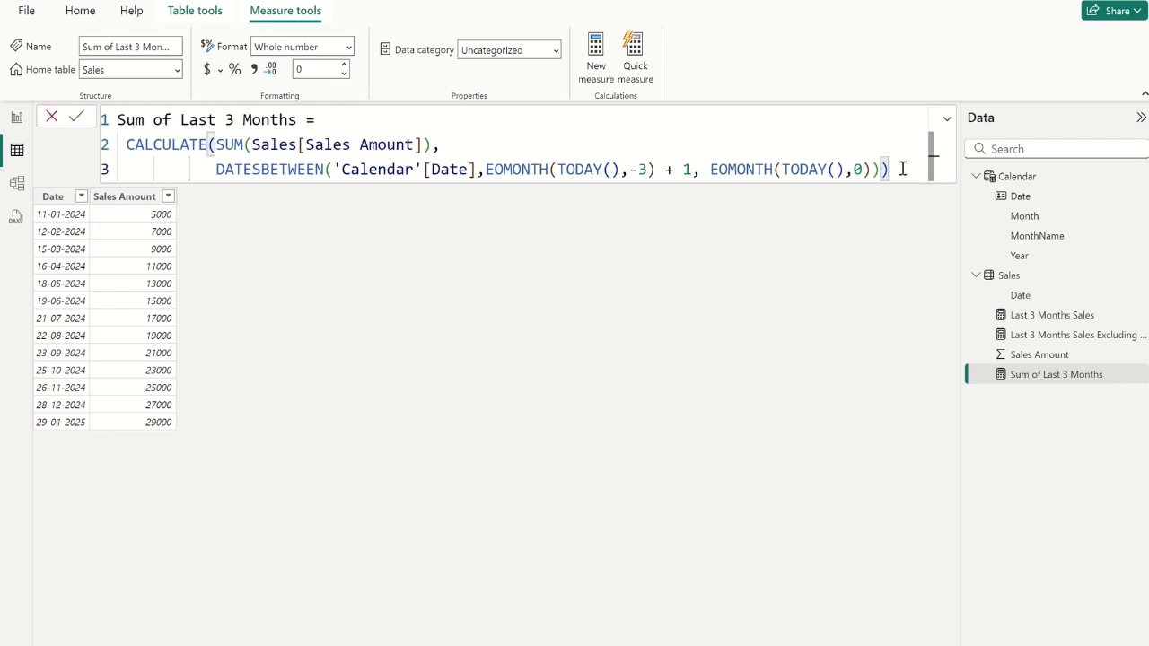
{"action": "key", "text": "ctrl+a"}
{"action": "key", "text": "ctrl+c"}
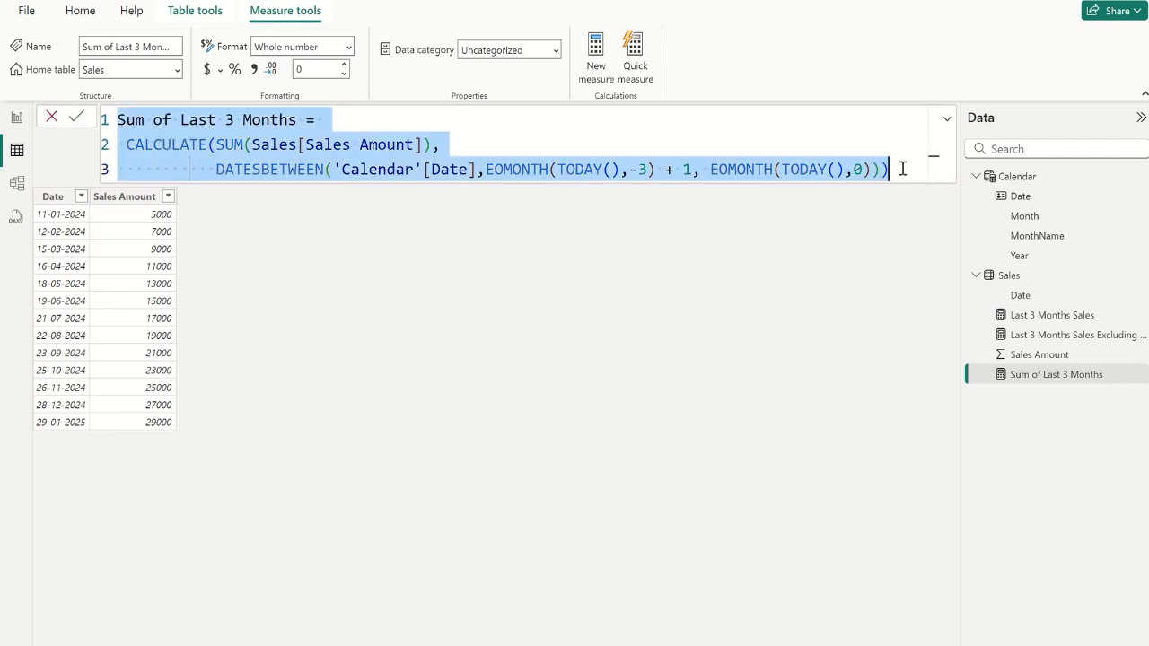
{"action": "right_click", "coordinate": [1046, 283]}
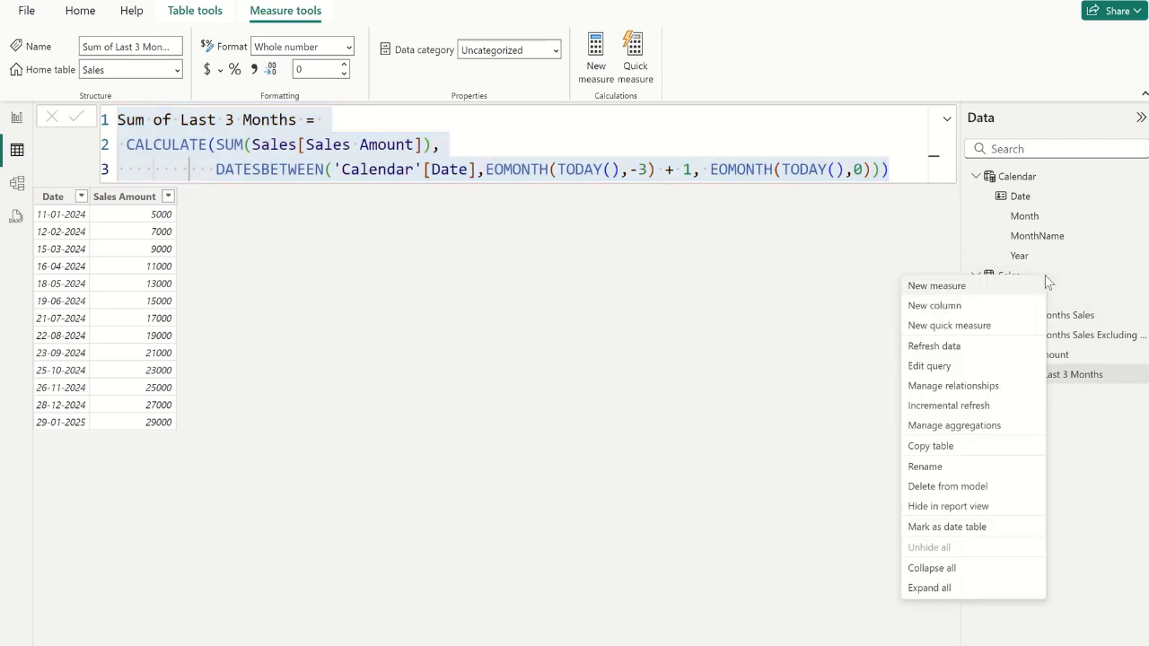
{"action": "left_click", "coordinate": [936, 285]}
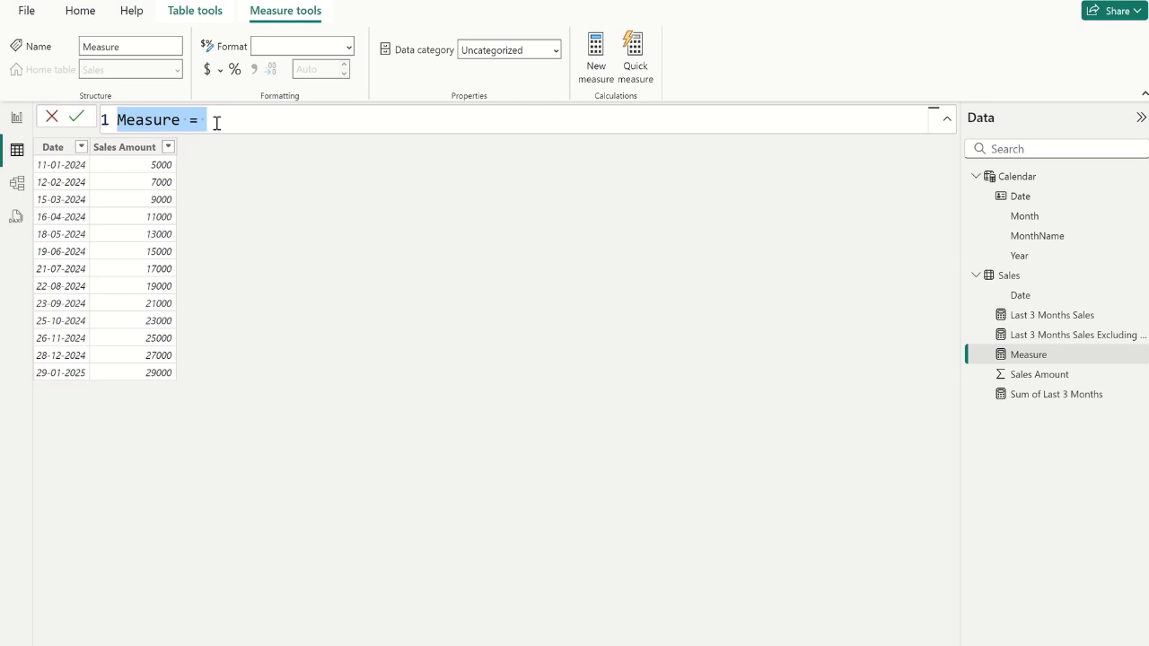
{"action": "key", "text": "ctrl+v"}
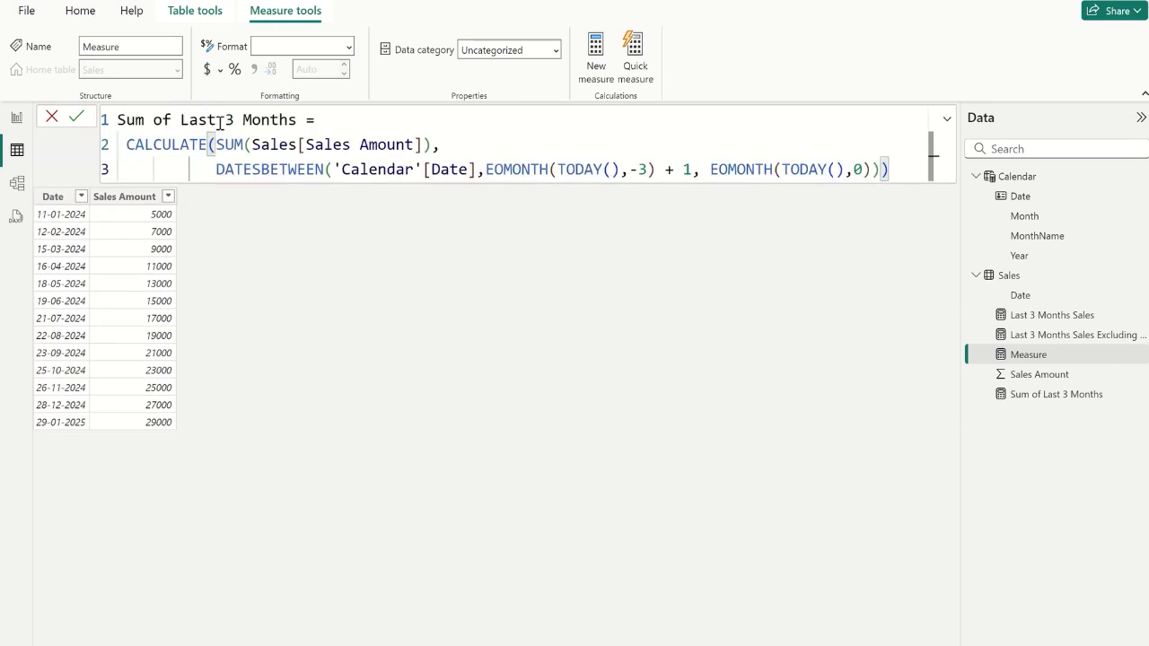
Rename the copied measure in its formula as Sum of Last 3 Months Excluding Current.
{"action": "left_click", "coordinate": [297, 120]}
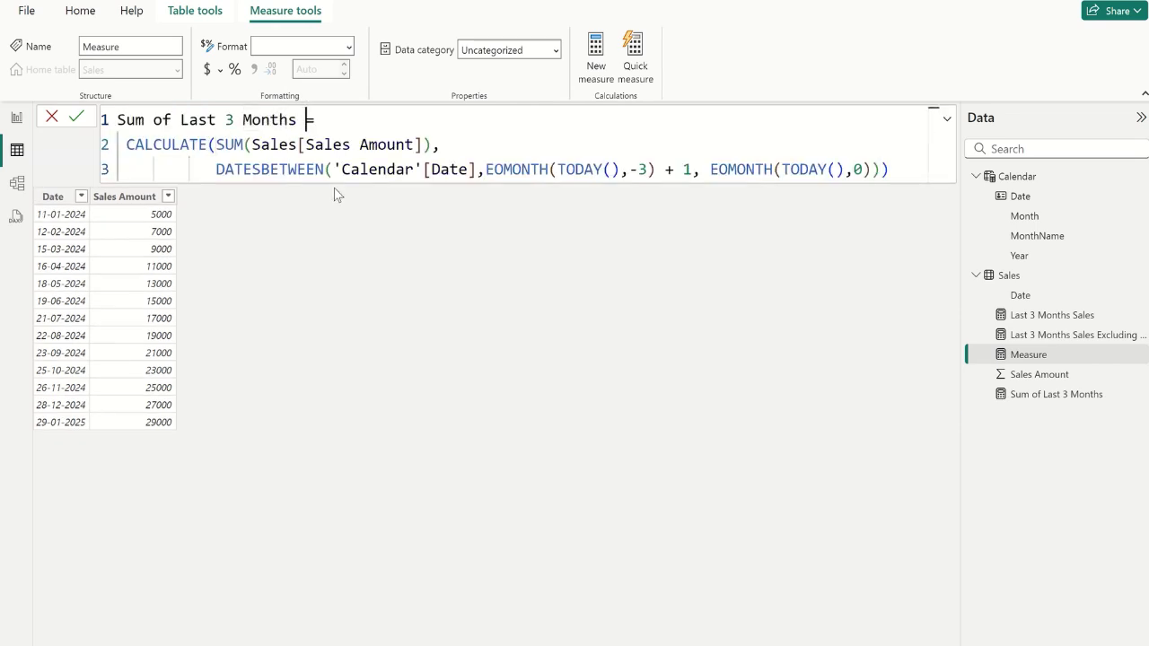
{"action": "type", "text": "Exld"}
{"action": "key", "text": "BackSpace"}
{"action": "key", "text": "BackSpace"}
{"action": "type", "text": "cludig"}
{"action": "key", "text": "BackSpace"}
{"action": "type", "text": "ng Cure"}
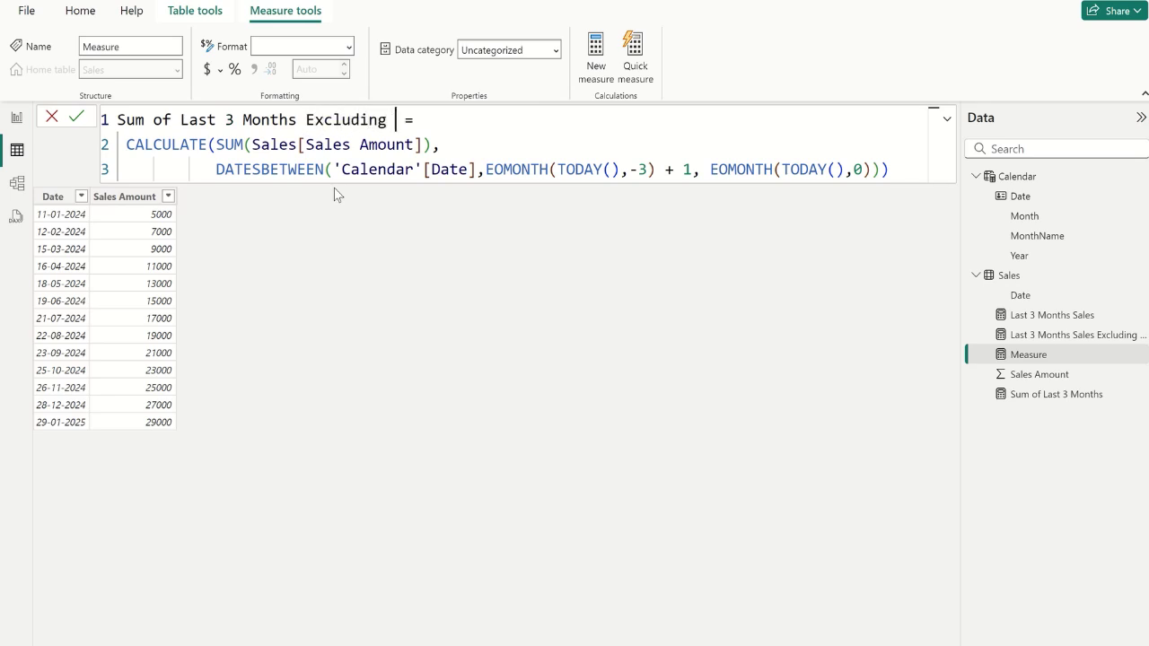
{"action": "key", "text": "BackSpace"}
{"action": "type", "text": "rent"}
Change the month offset in the StartDate's EOMONTH function to -4.
{"action": "key", "text": "Down"}
{"action": "key", "text": "Down"}
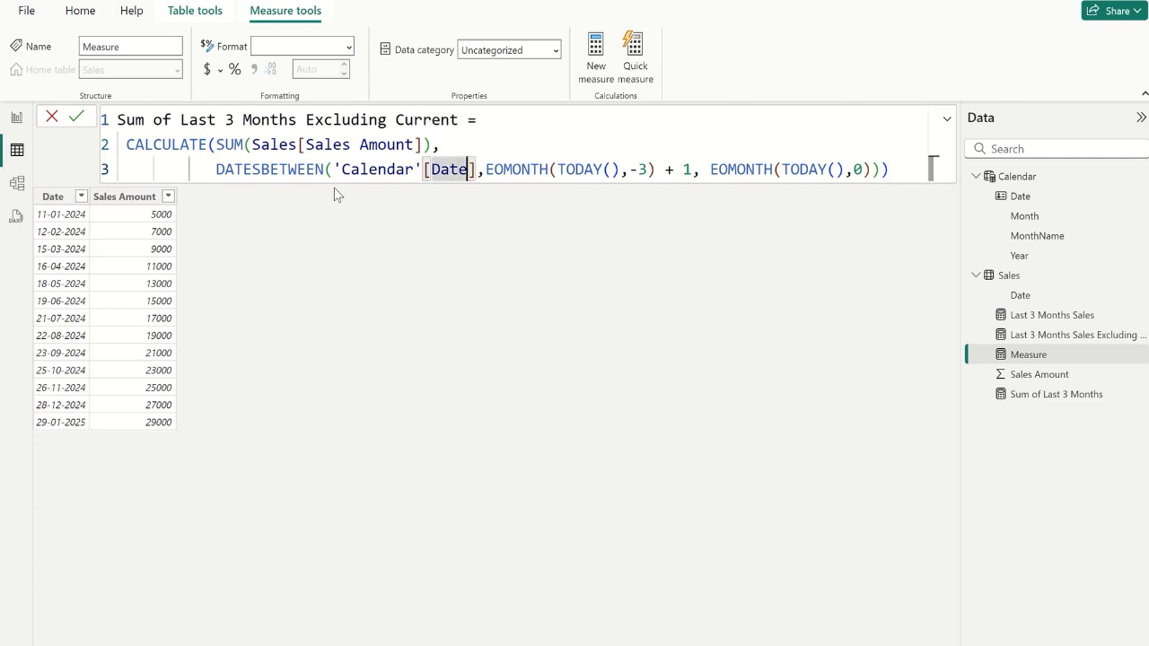
{"action": "key", "text": "Right"}
{"action": "key", "text": "Right"}
{"action": "key", "text": "Right"}
{"action": "key", "text": "Right"}
{"action": "key", "text": "Right"}
{"action": "key", "text": "Right"}
{"action": "key", "text": "Right"}
{"action": "key", "text": "Right"}
{"action": "key", "text": "Right"}
{"action": "key", "text": "Right"}
{"action": "key", "text": "Right"}
{"action": "key", "text": "Right"}
{"action": "key", "text": "Right"}
{"action": "key", "text": "Right"}
{"action": "key", "text": "Right"}
{"action": "key", "text": "Right"}
{"action": "key", "text": "Right"}
{"action": "key", "text": "Right"}
{"action": "key", "text": "Right"}
{"action": "key", "text": "Right"}
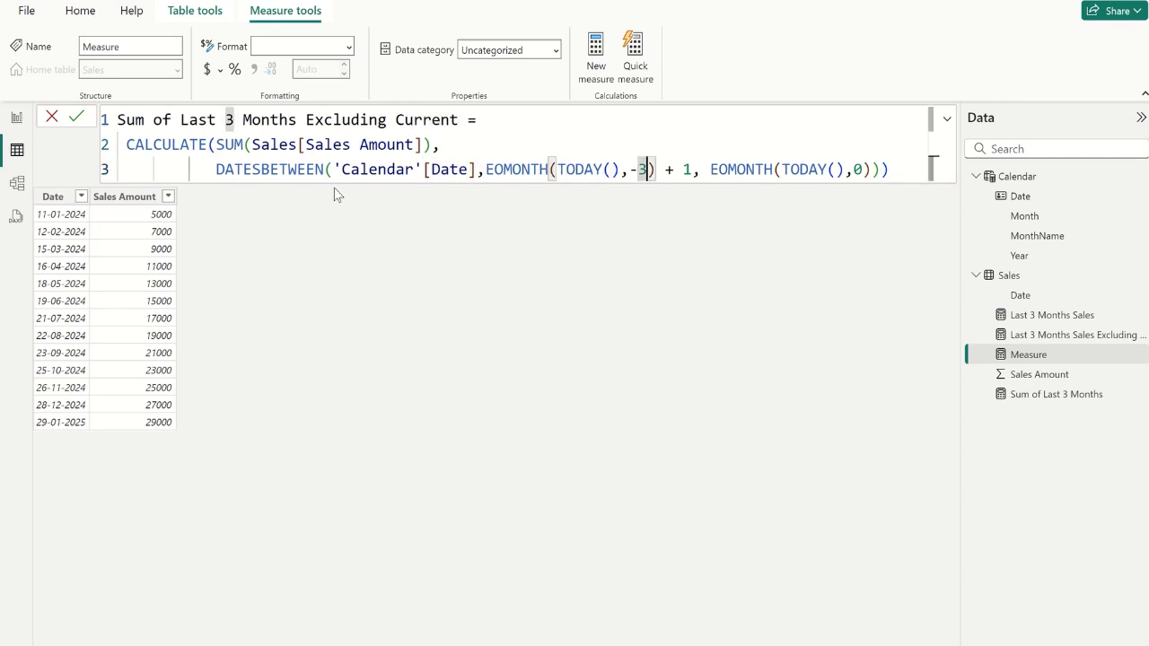
{"action": "key", "text": "Delete"}
{"action": "type", "text": "4"}
Change the month offset in the EndDate's EOMONTH function to -1 and commit the measure.
{"action": "key", "text": "Right"}
{"action": "key", "text": "Right"}
{"action": "key", "text": "Right"}
{"action": "key", "text": "Right"}
{"action": "key", "text": "Right"}
{"action": "key", "text": "Right"}
{"action": "key", "text": "Right"}
{"action": "key", "text": "Right"}
{"action": "key", "text": "Right"}
{"action": "key", "text": "Right"}
{"action": "key", "text": "Right"}
{"action": "key", "text": "Right"}
{"action": "key", "text": "Right"}
{"action": "key", "text": "Right"}
{"action": "key", "text": "Right"}
{"action": "key", "text": "Right"}
{"action": "key", "text": "Right"}
{"action": "key", "text": "Right"}
{"action": "key", "text": "Right"}
{"action": "key", "text": "Right"}
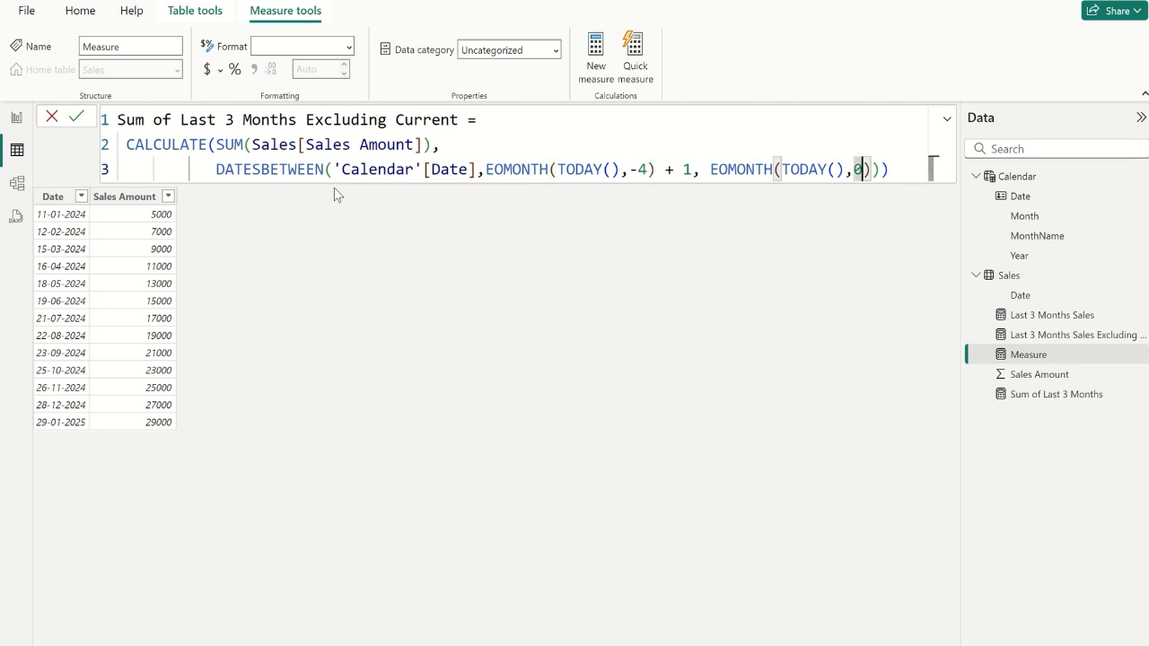
{"action": "key", "text": "Delete"}
{"action": "type", "text": "-1"}
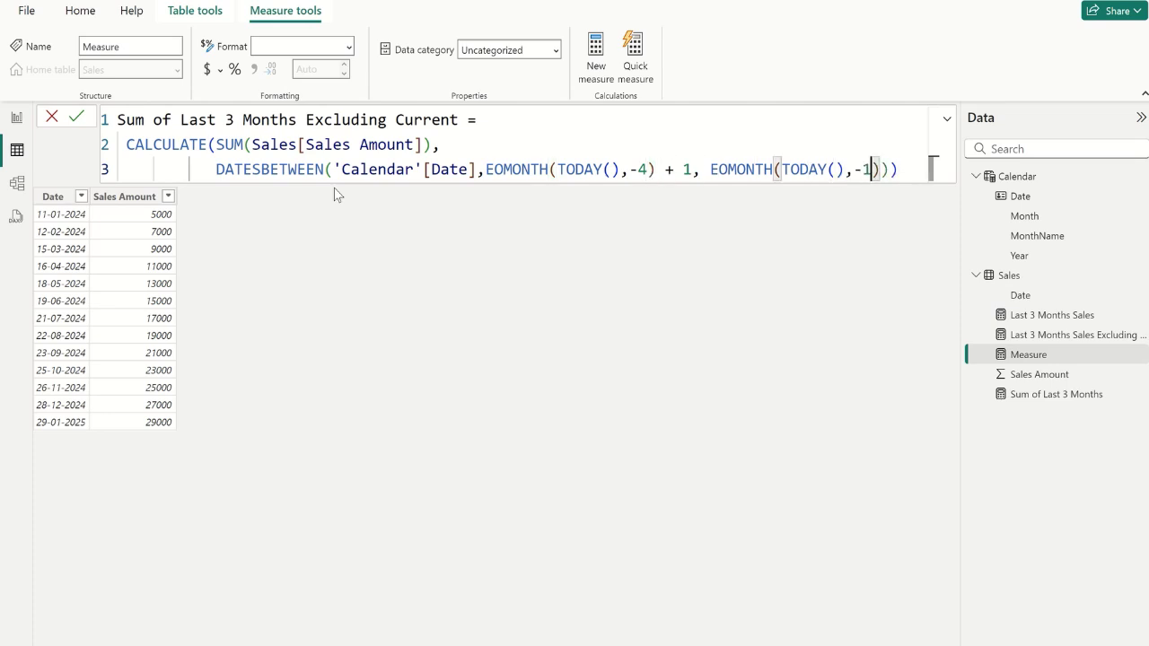
{"action": "left_click", "coordinate": [78, 117]}
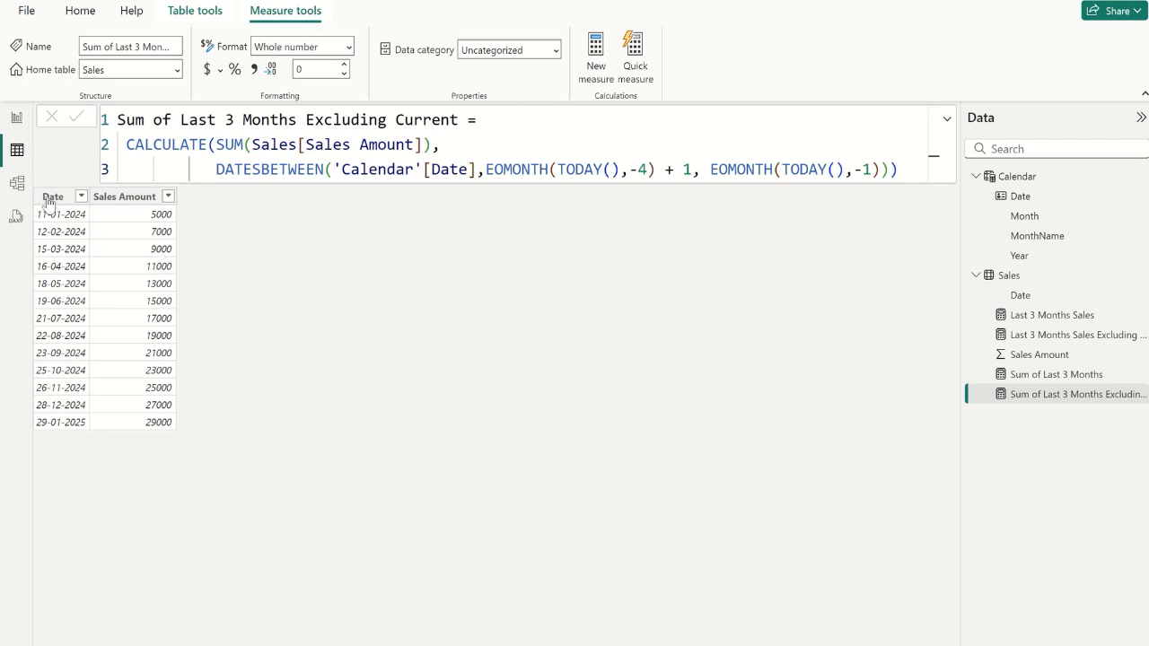
In the report view, add a card visual on Page 1 showing the Sum of Last 3 Months measure.
{"action": "left_click", "coordinate": [16, 124]}
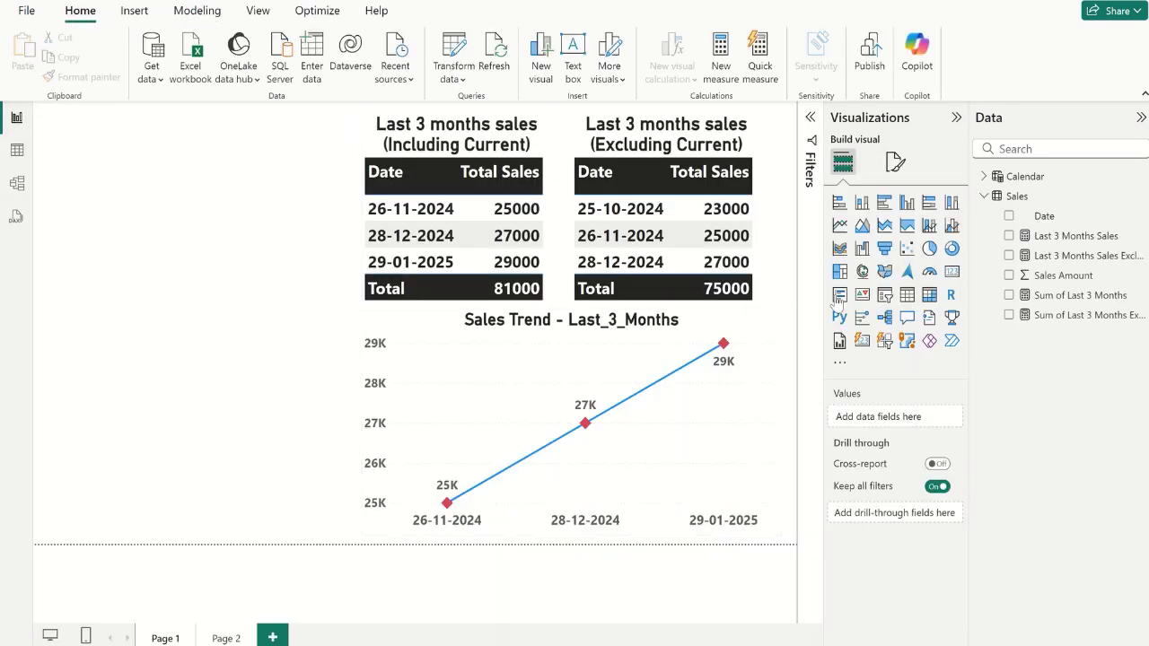
{"action": "left_click", "coordinate": [952, 272]}
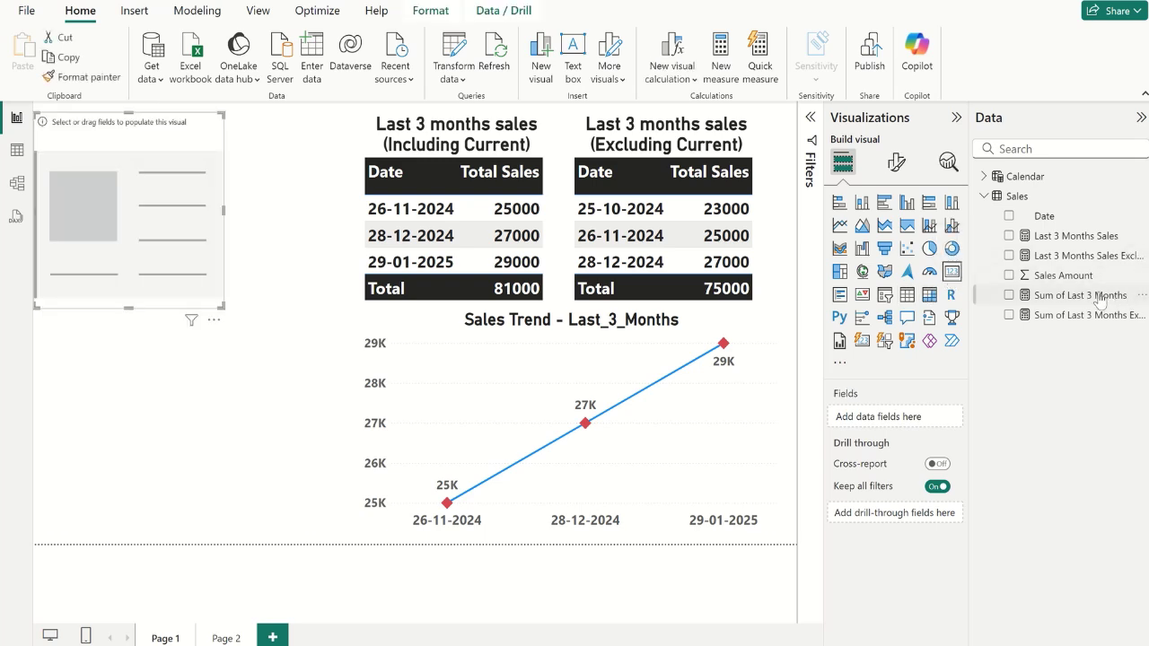
{"action": "left_click_drag", "start_coordinate": [1095, 302], "coordinate": [913, 419]}
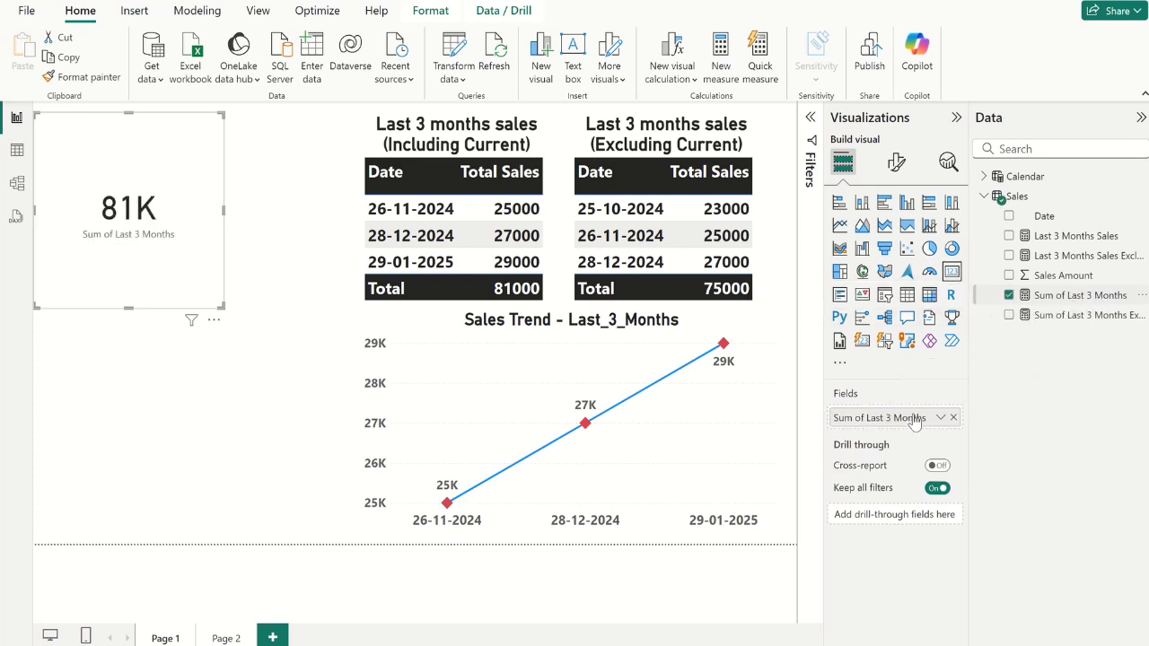
{"action": "left_click", "coordinate": [260, 404]}
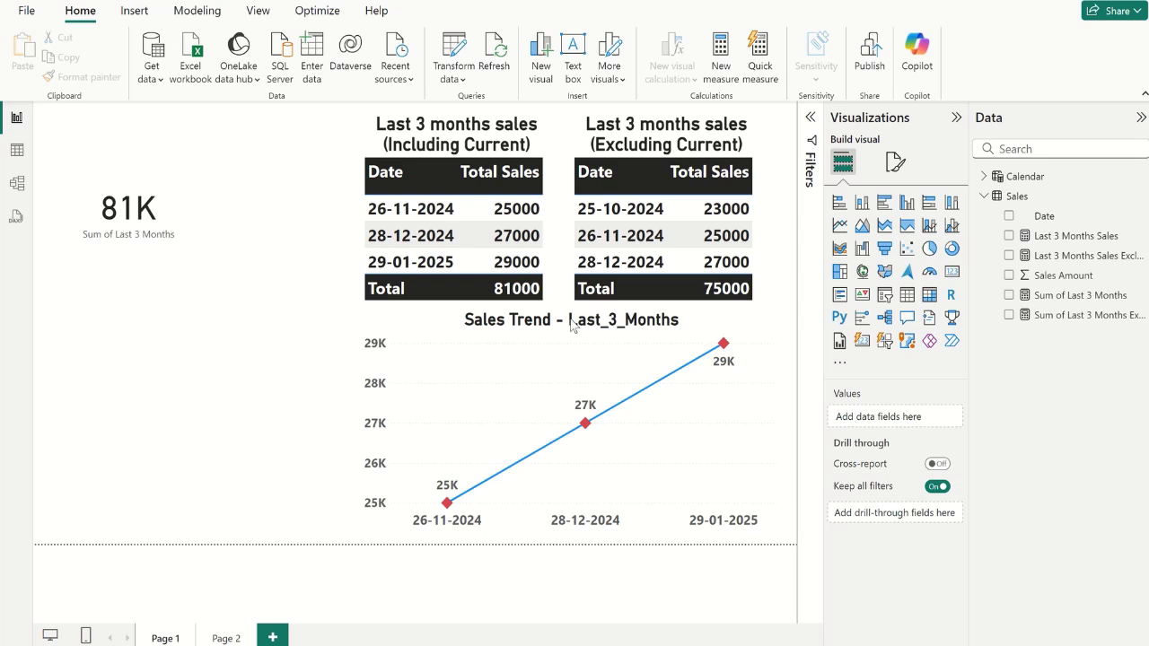
Add a second card visual showing the Sum of Last 3 Months Excluding Current measure.
{"action": "left_click", "coordinate": [953, 273]}
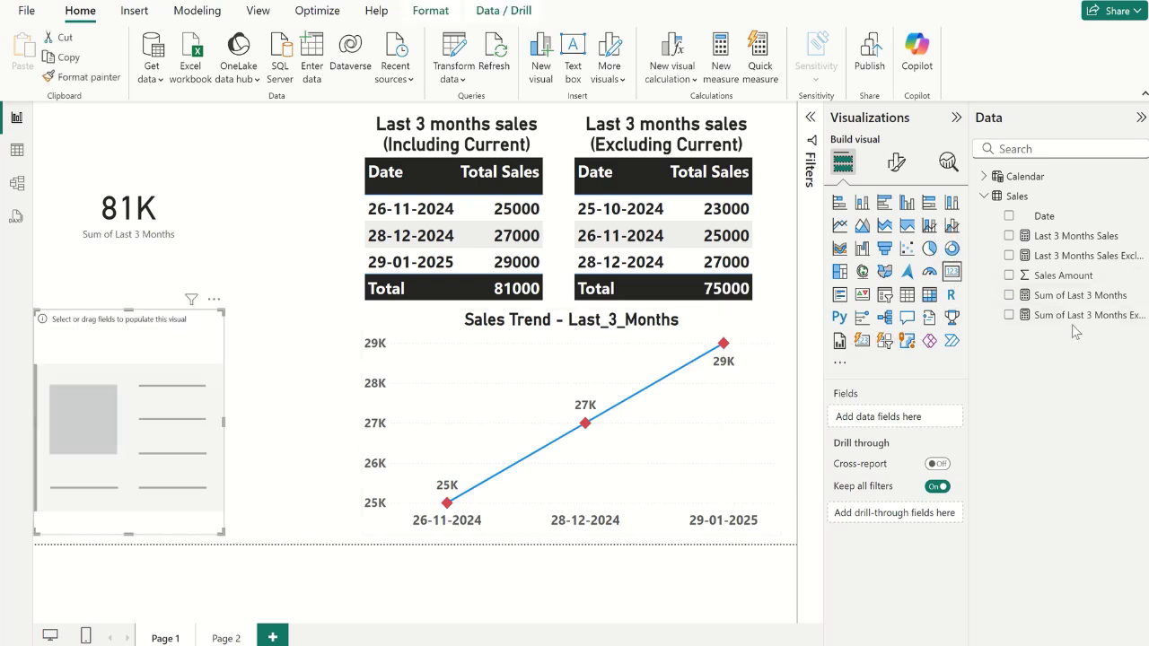
{"action": "left_click_drag", "start_coordinate": [1079, 321], "coordinate": [904, 422]}
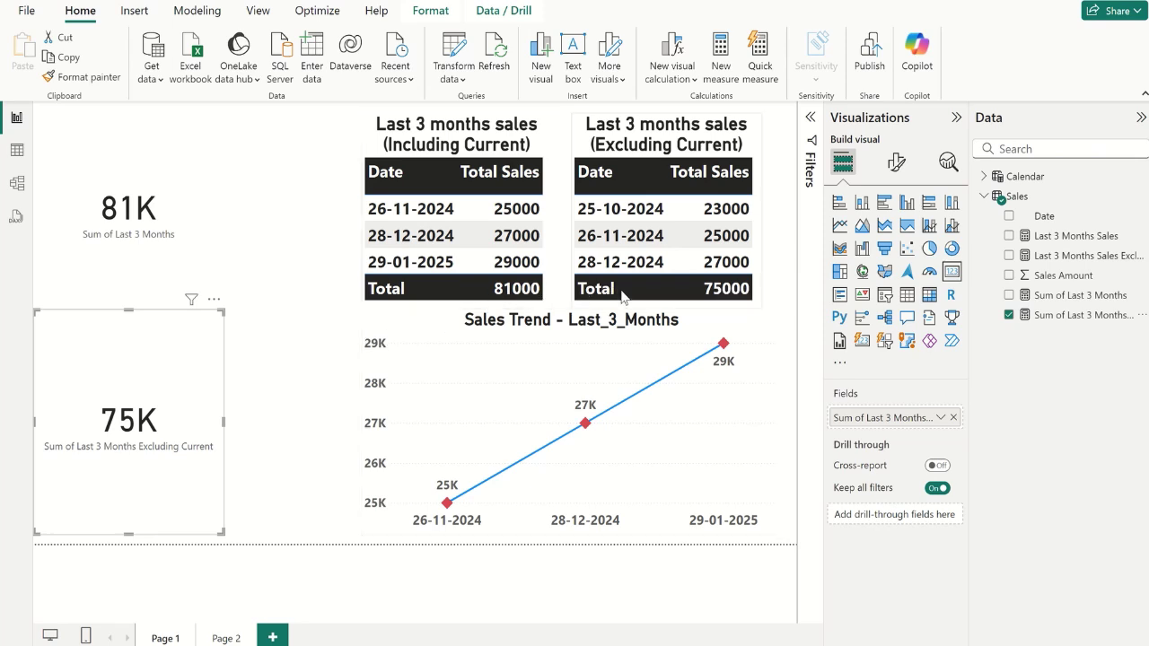
{"action": "left_click", "coordinate": [320, 441]}
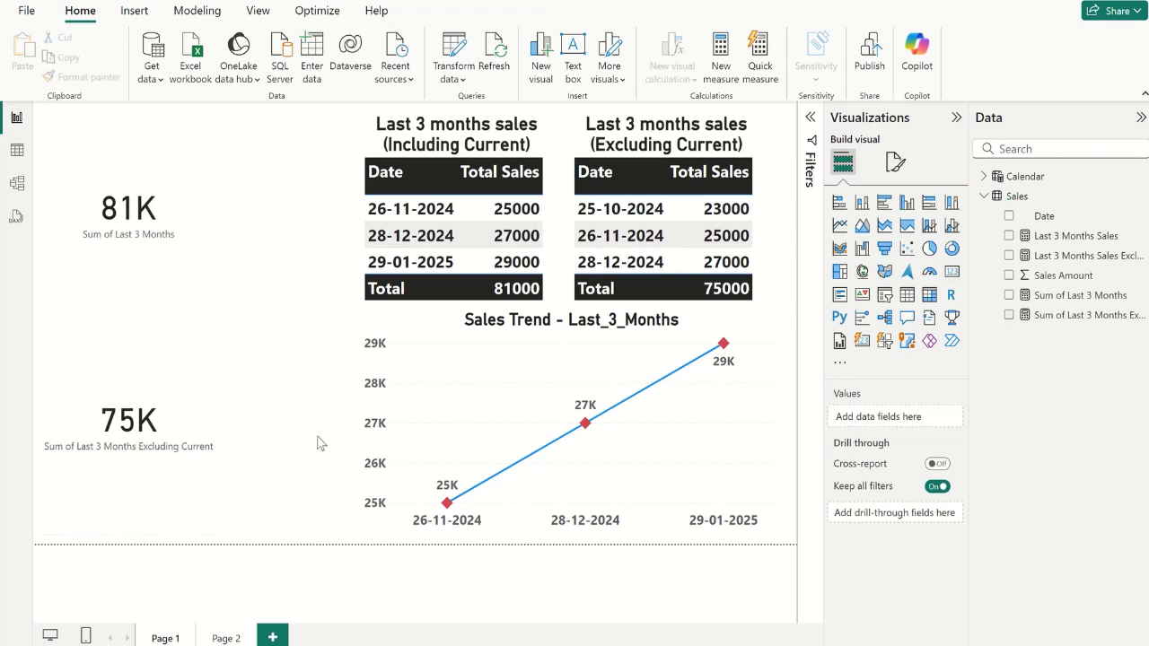